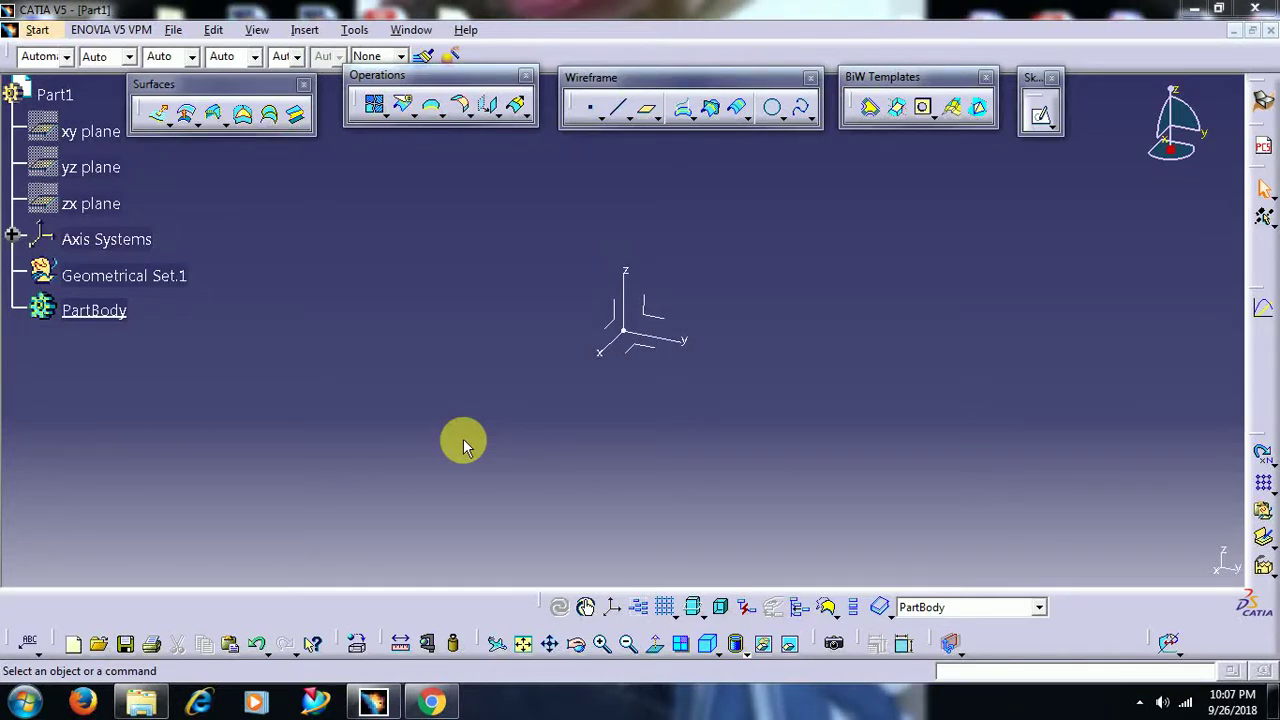
Look over the Sweep surface types, then select the YZ plane as the sketch support.
left_click(226, 126)
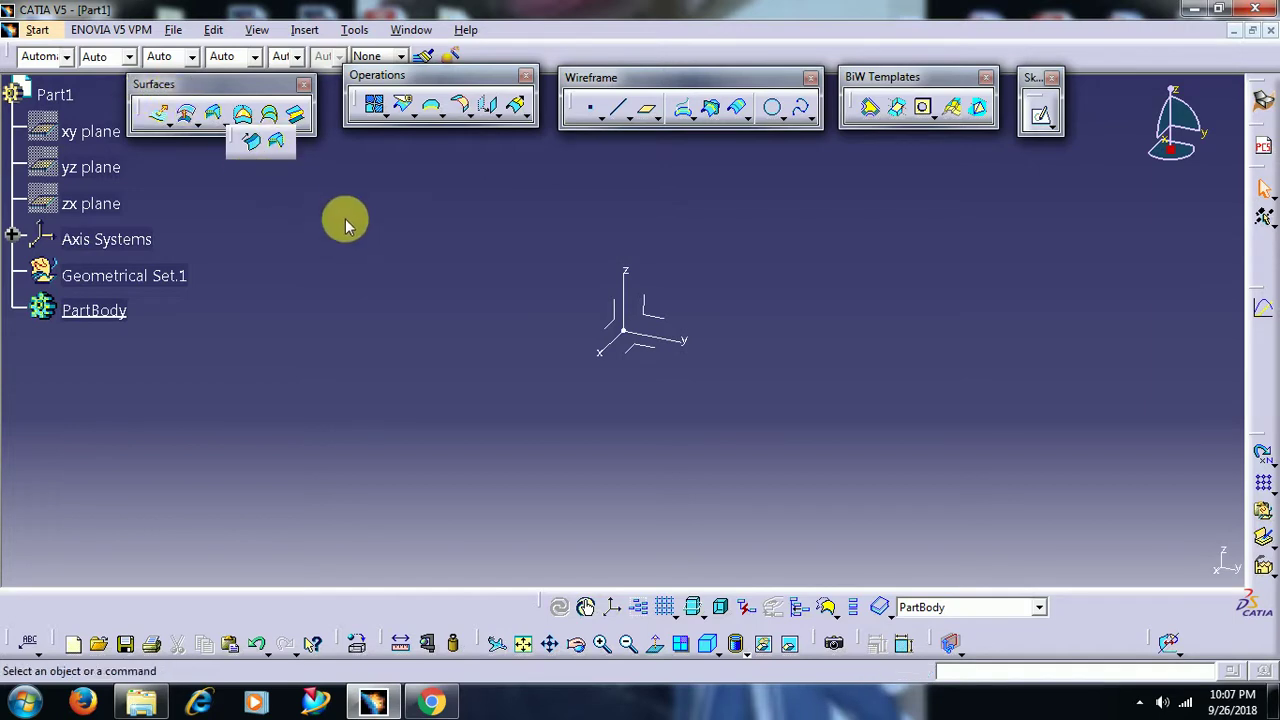
left_click(668, 323)
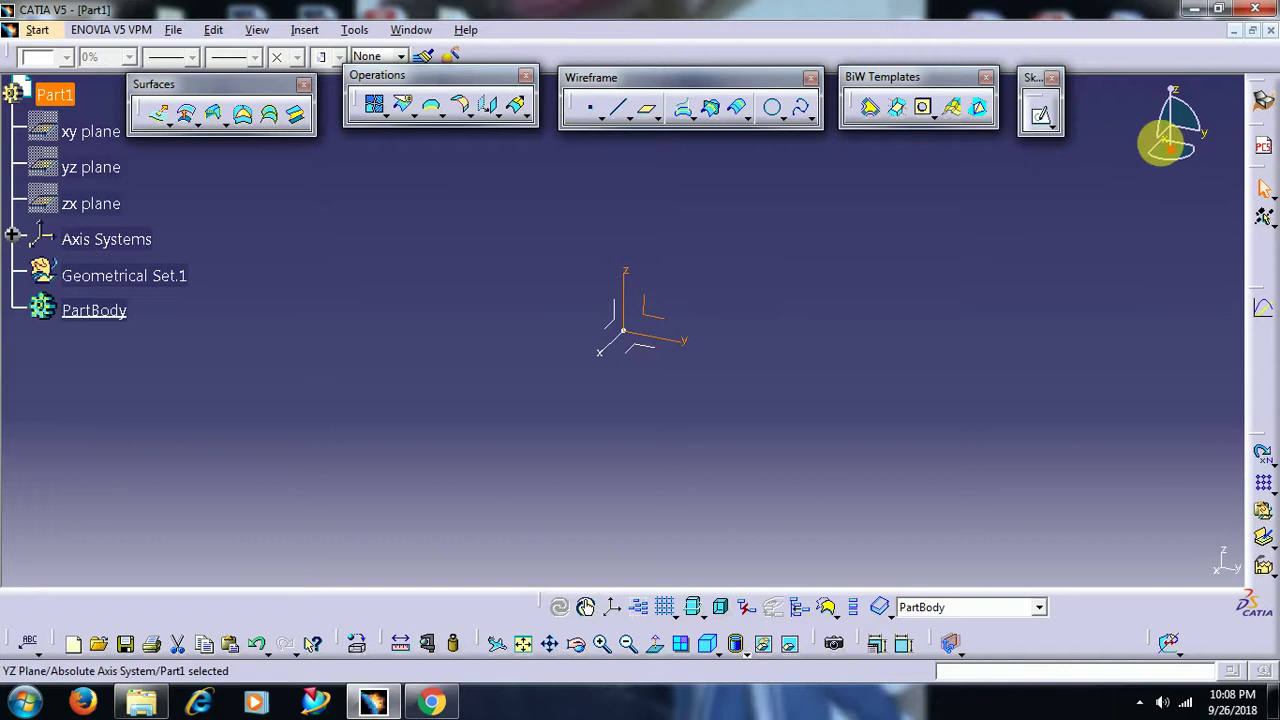
Sketch a three-point wavy spline on the YZ plane and exit the sketcher.
left_click(1043, 120)
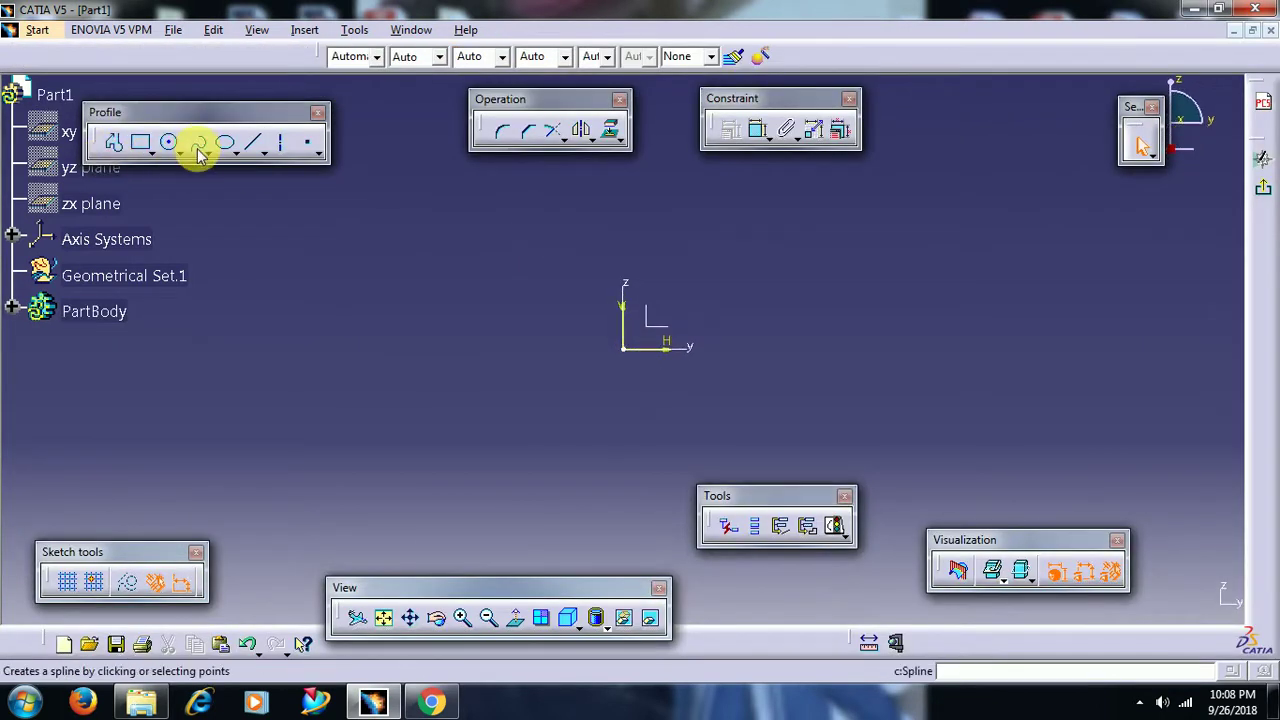
left_click(405, 340)
left_click(566, 317)
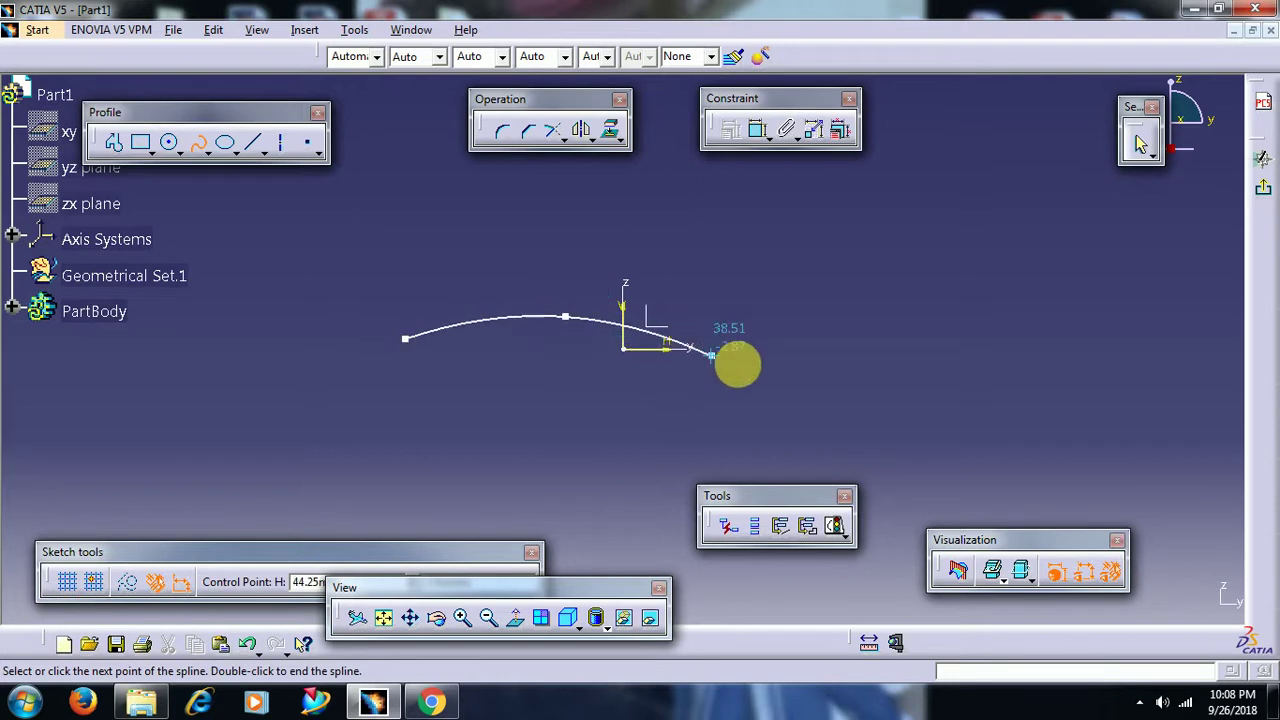
left_click(809, 381)
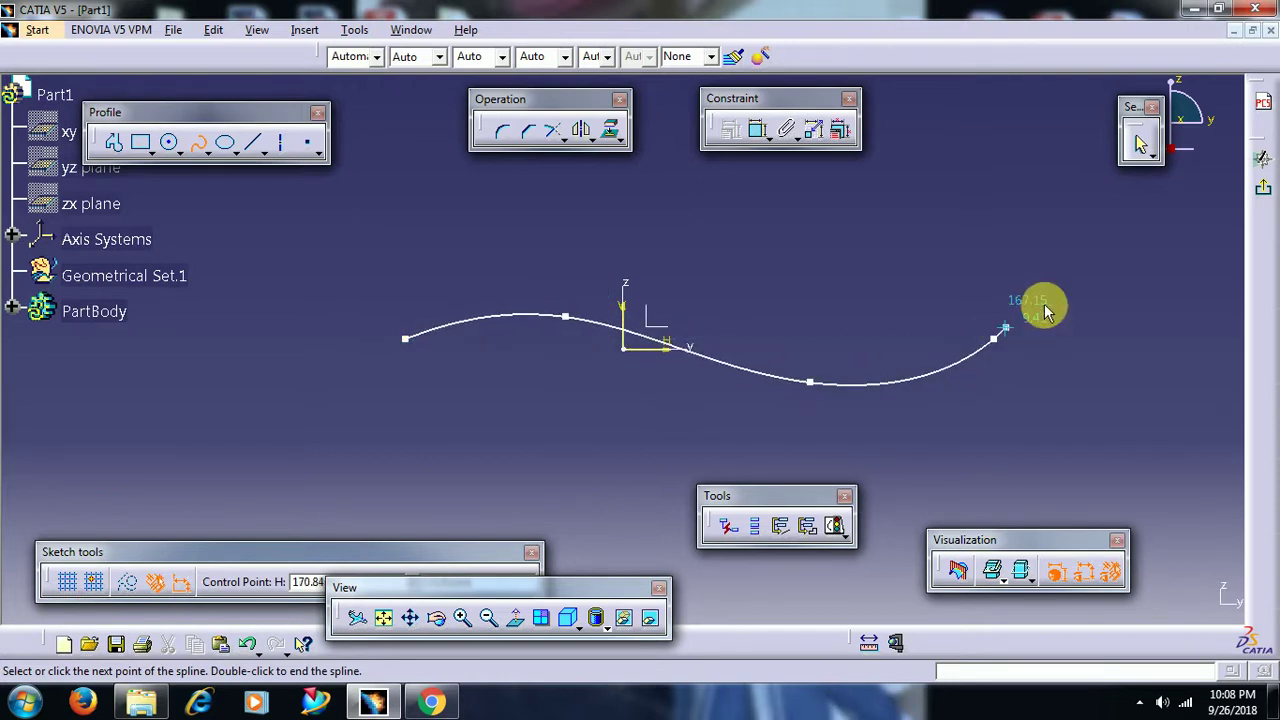
left_click(1263, 188)
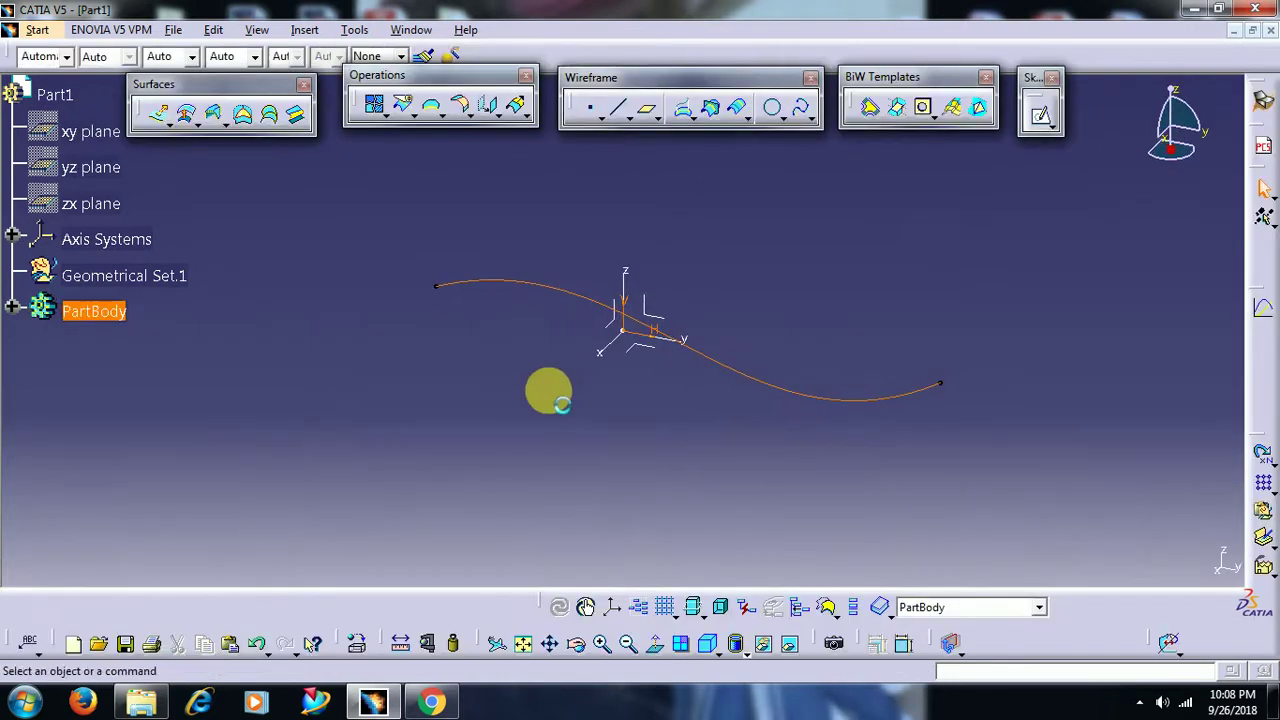
middle_click_drag(549, 392, 720, 377)
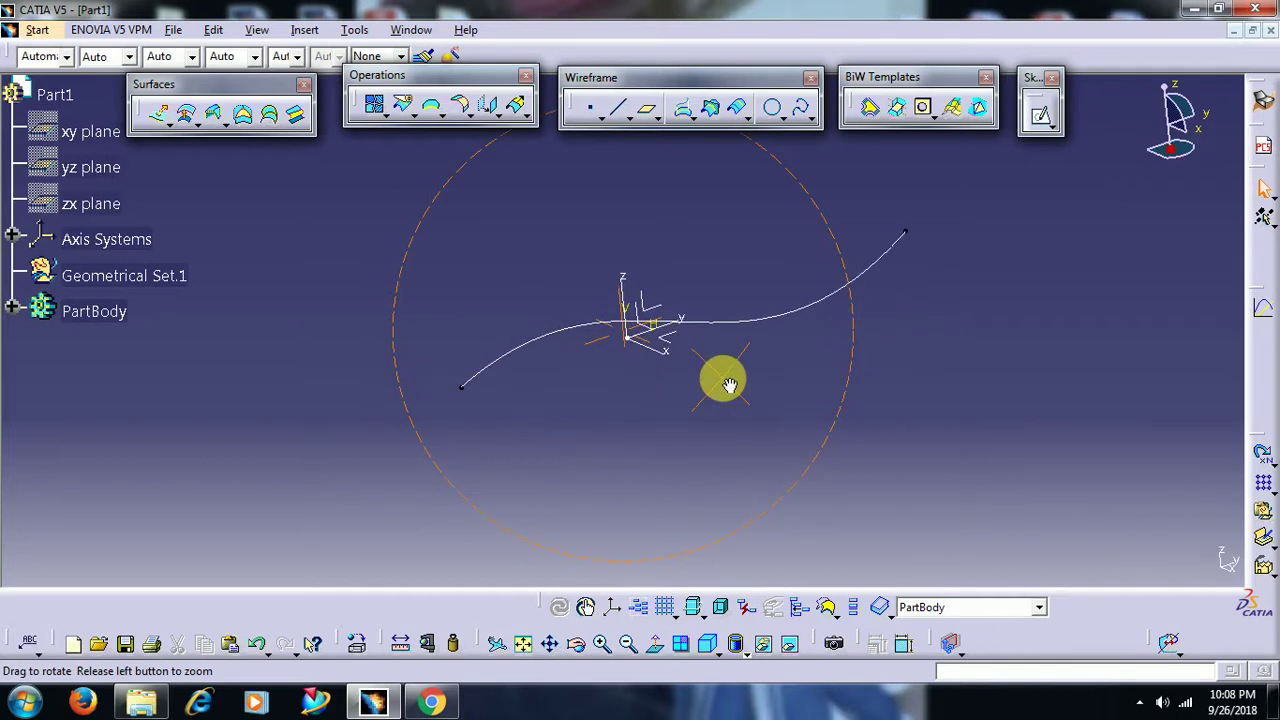
Create a plane normal to the spline at its end point.
left_click(650, 113)
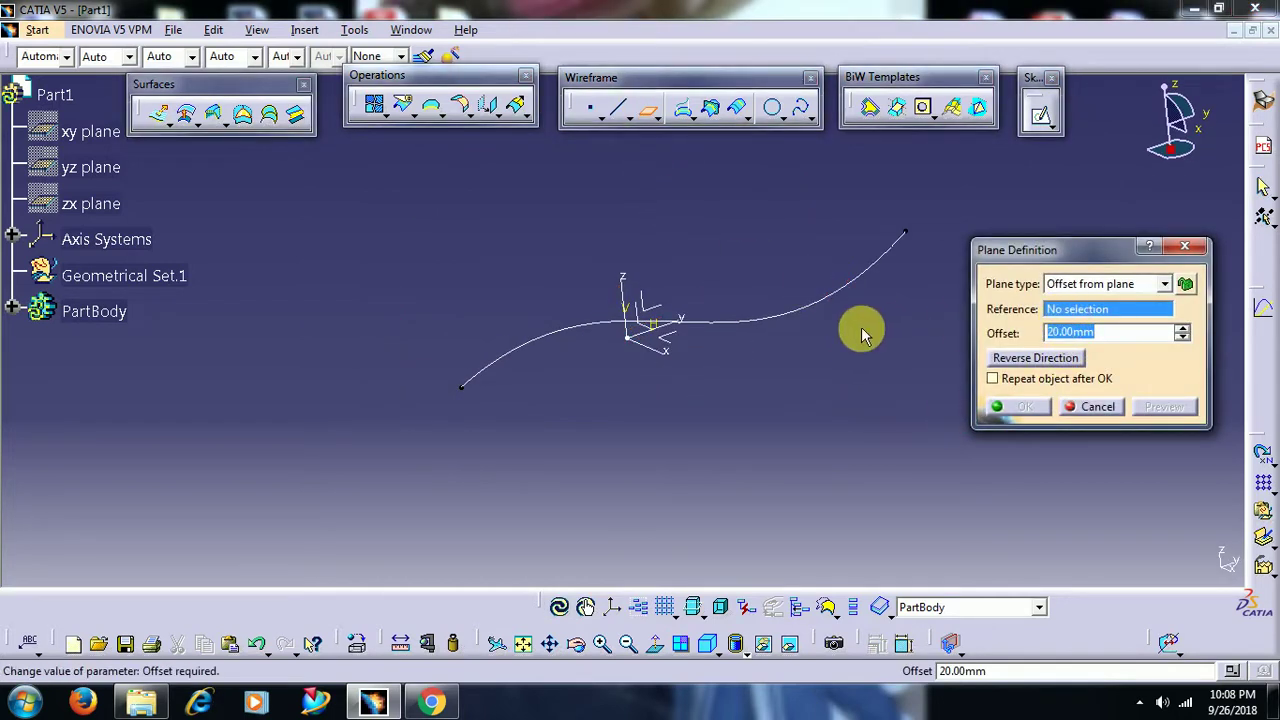
left_click(1070, 285)
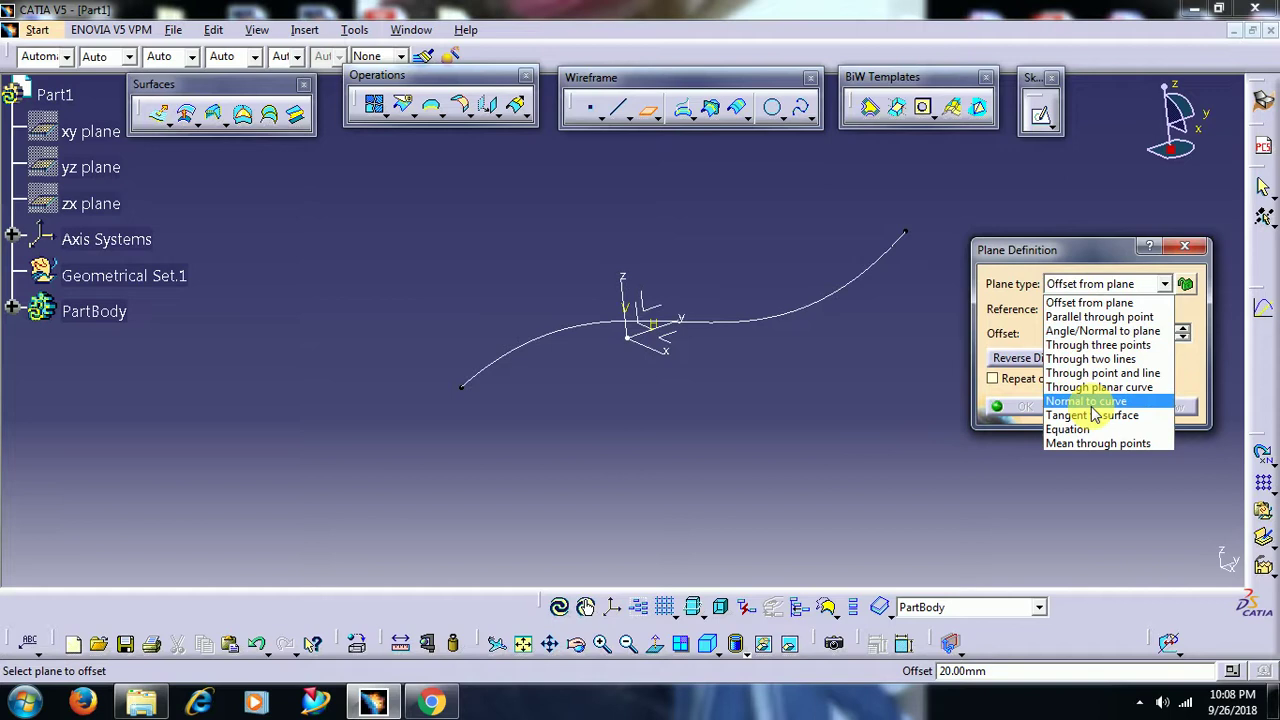
left_click(1090, 402)
left_click(737, 321)
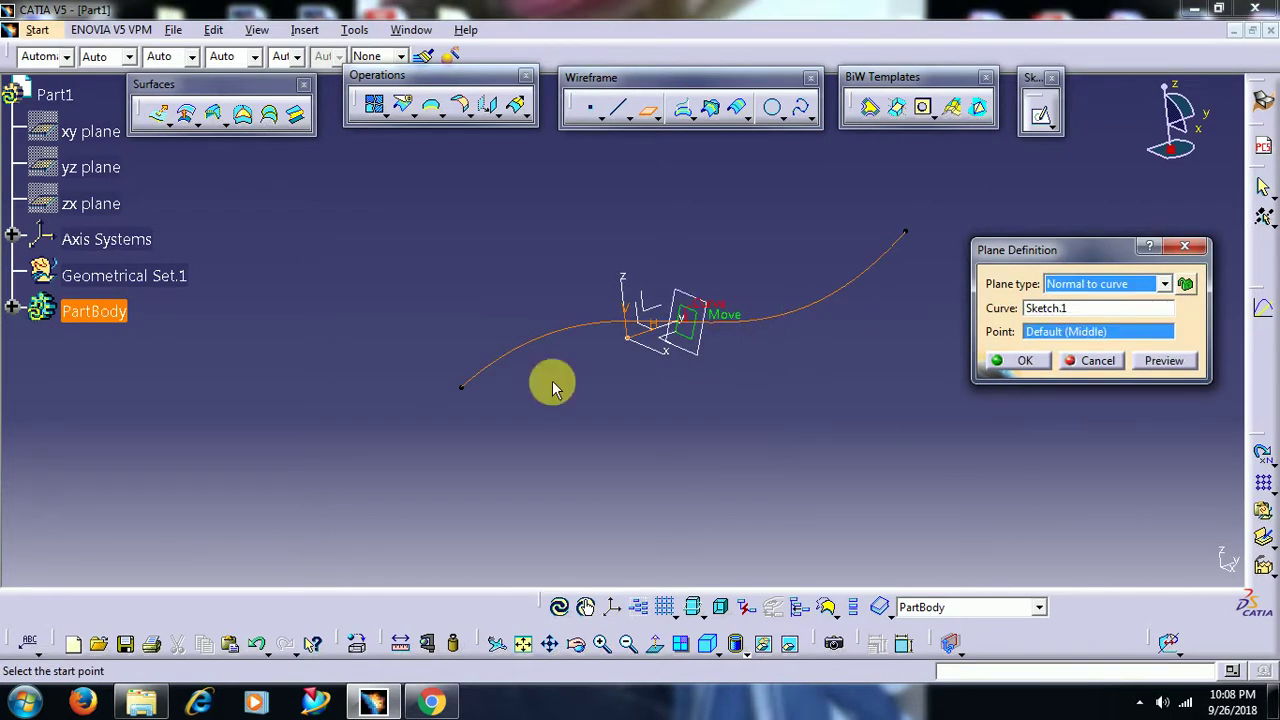
left_click(468, 392)
left_click(1040, 361)
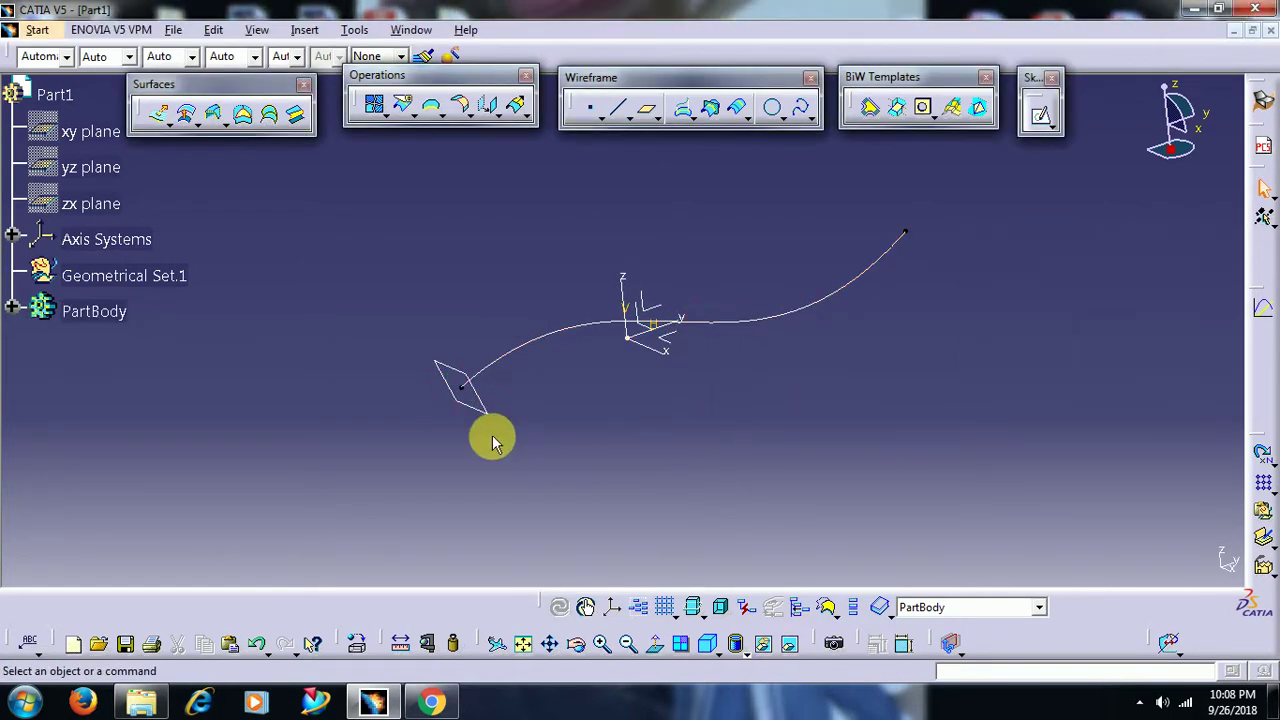
mouse_move(457, 408)
middle_mouse_down()
mouse_move(515, 375)
mouse_move(528, 405)
middle_mouse_up()
Open a sketch on the new plane and draw a circle centred on the spline's end point.
left_click(527, 390)
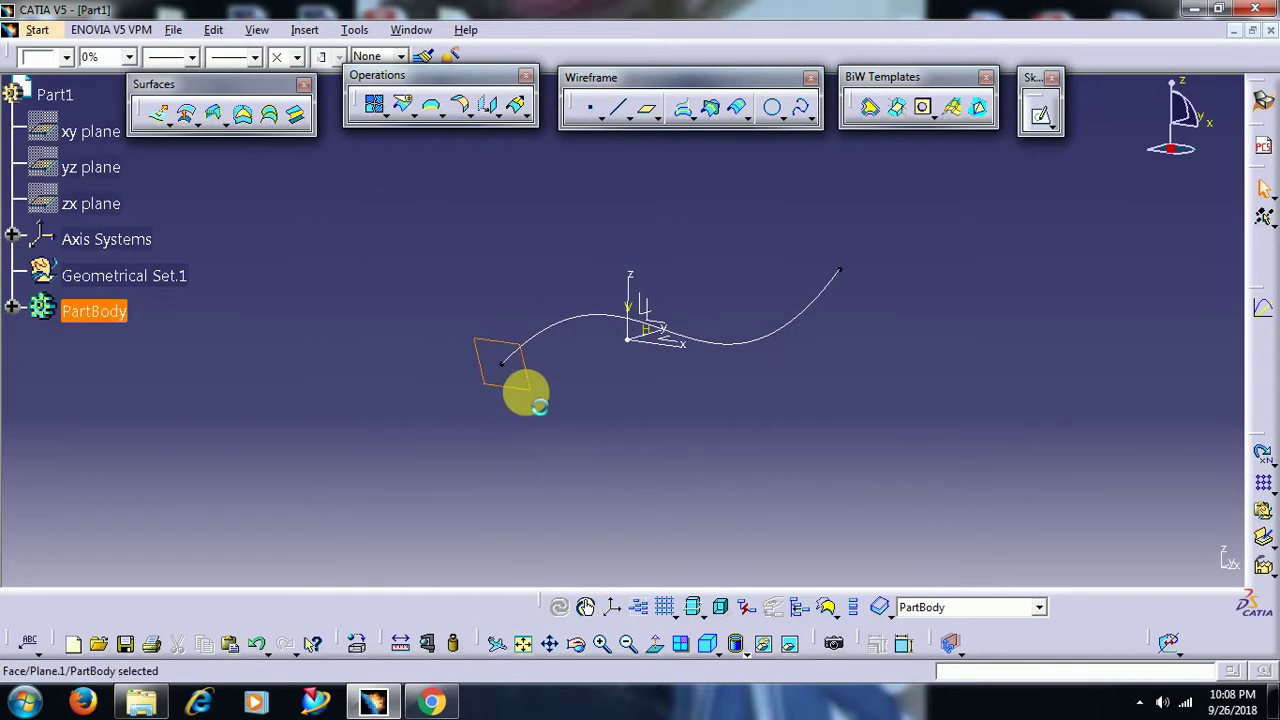
left_click(1040, 115)
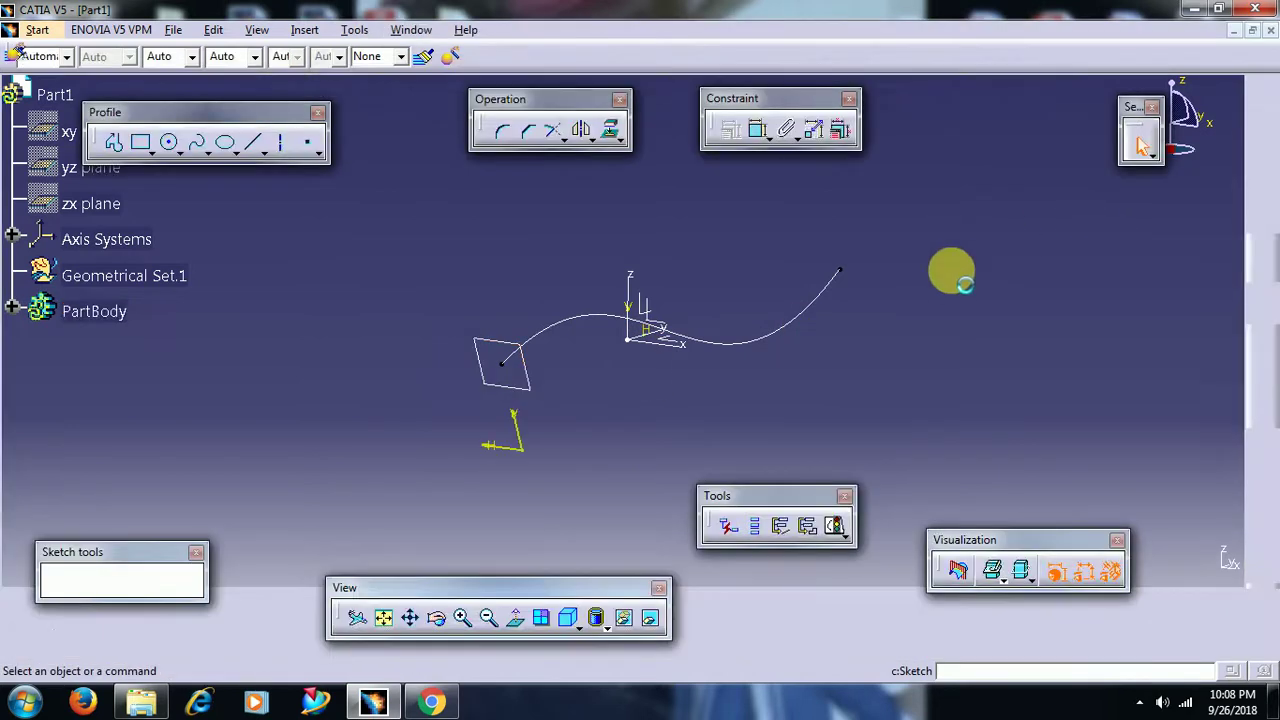
middle_click_drag(952, 458, 586, 333)
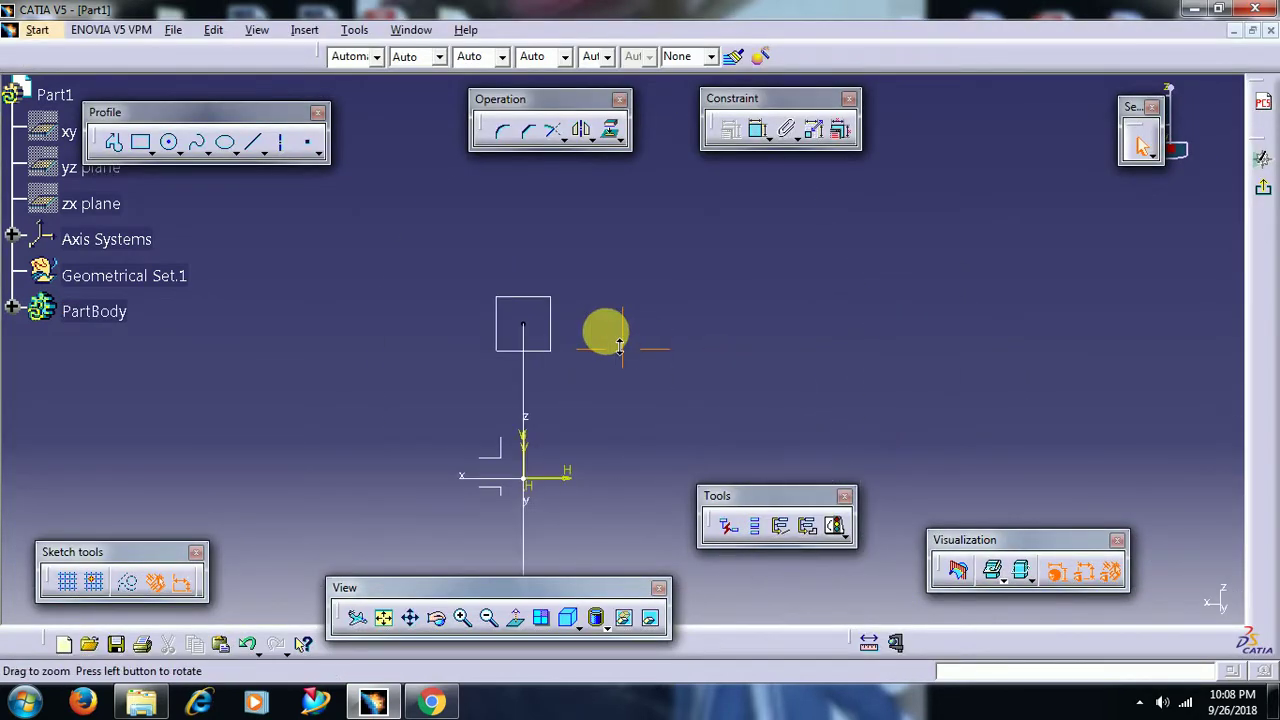
left_click(169, 142)
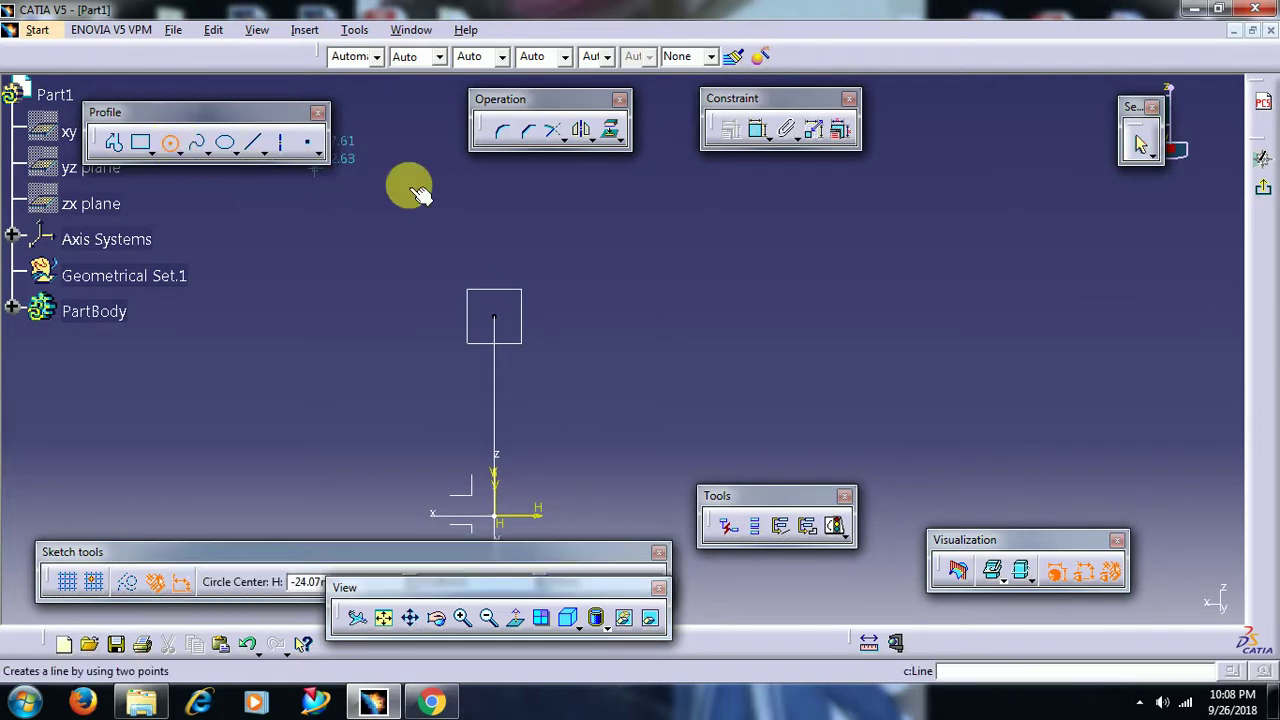
left_click(494, 318)
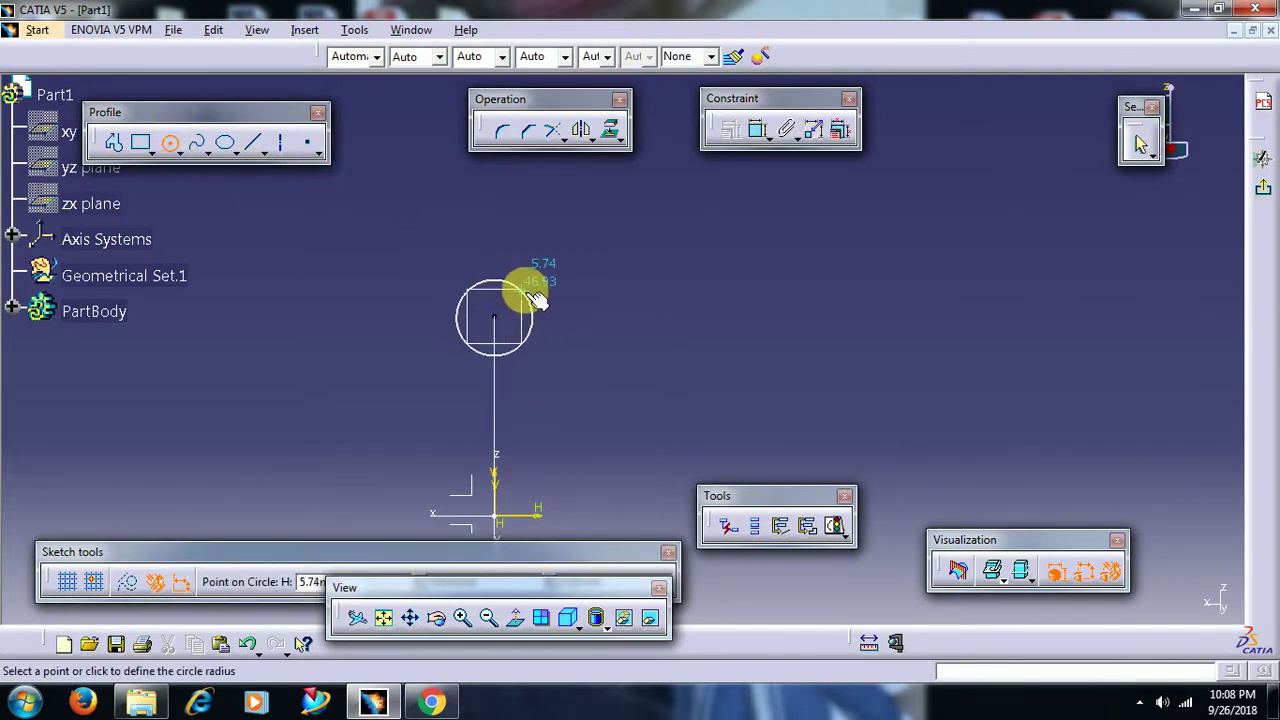
left_click(527, 308)
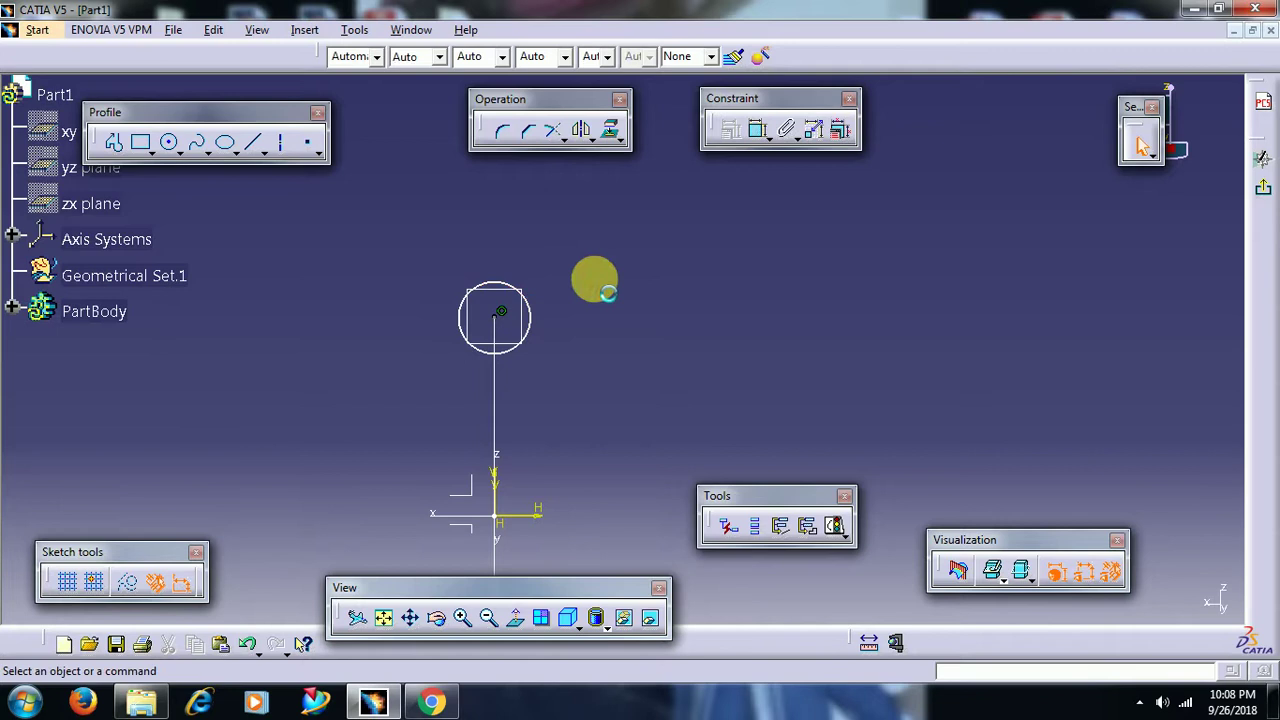
middle_click_drag(597, 277, 579, 287, "ctrl")
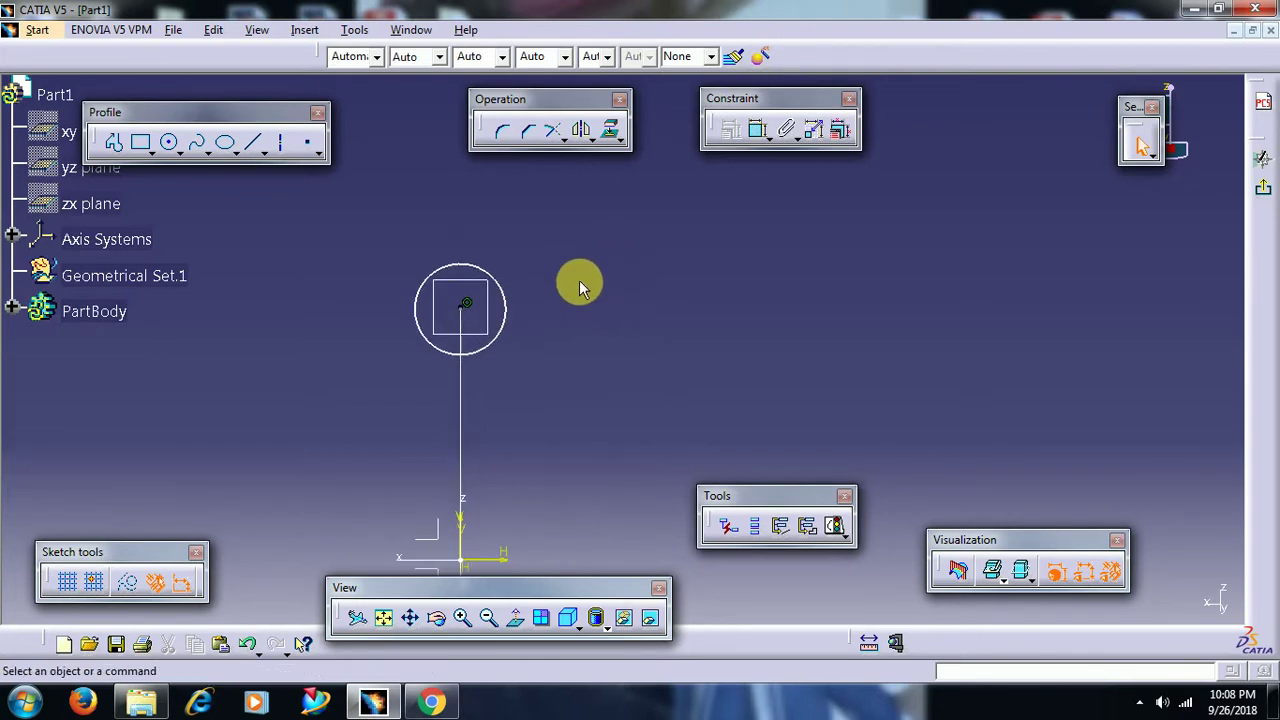
Constrain the circle's diameter to 10 mm and select the circle profile.
left_click(755, 129)
left_click(500, 282)
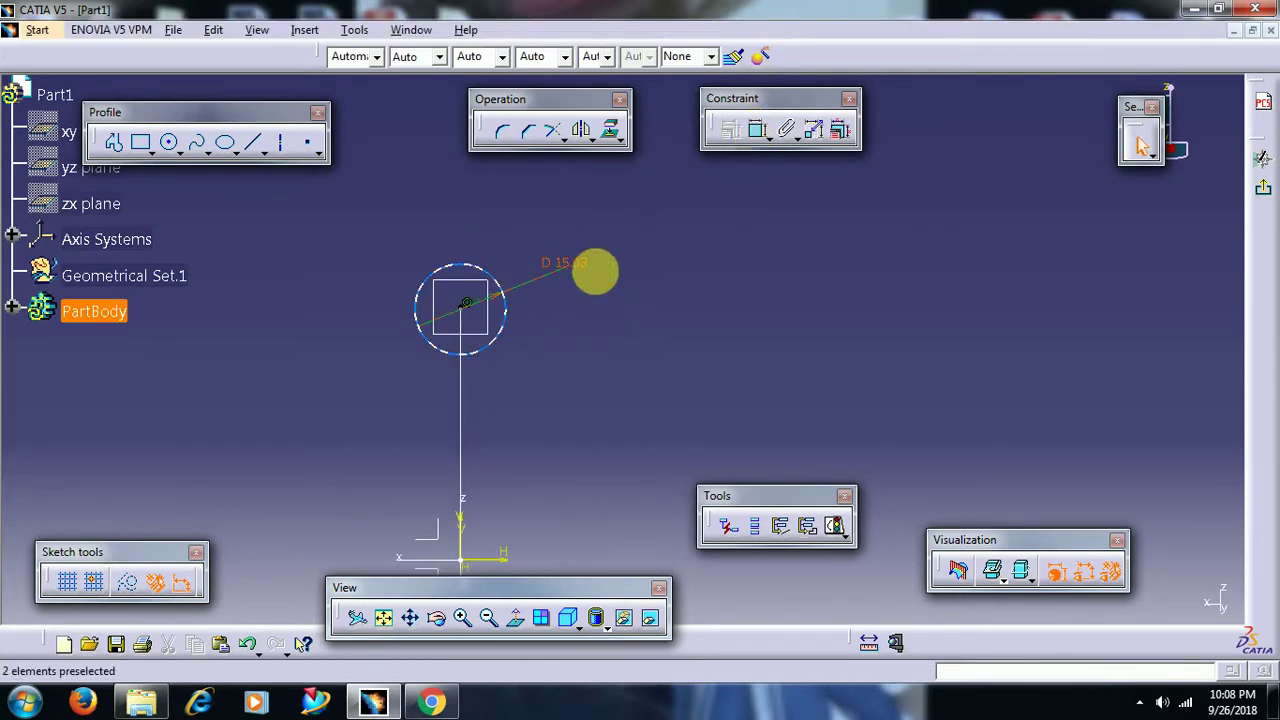
left_click(572, 272)
double_click(569, 263)
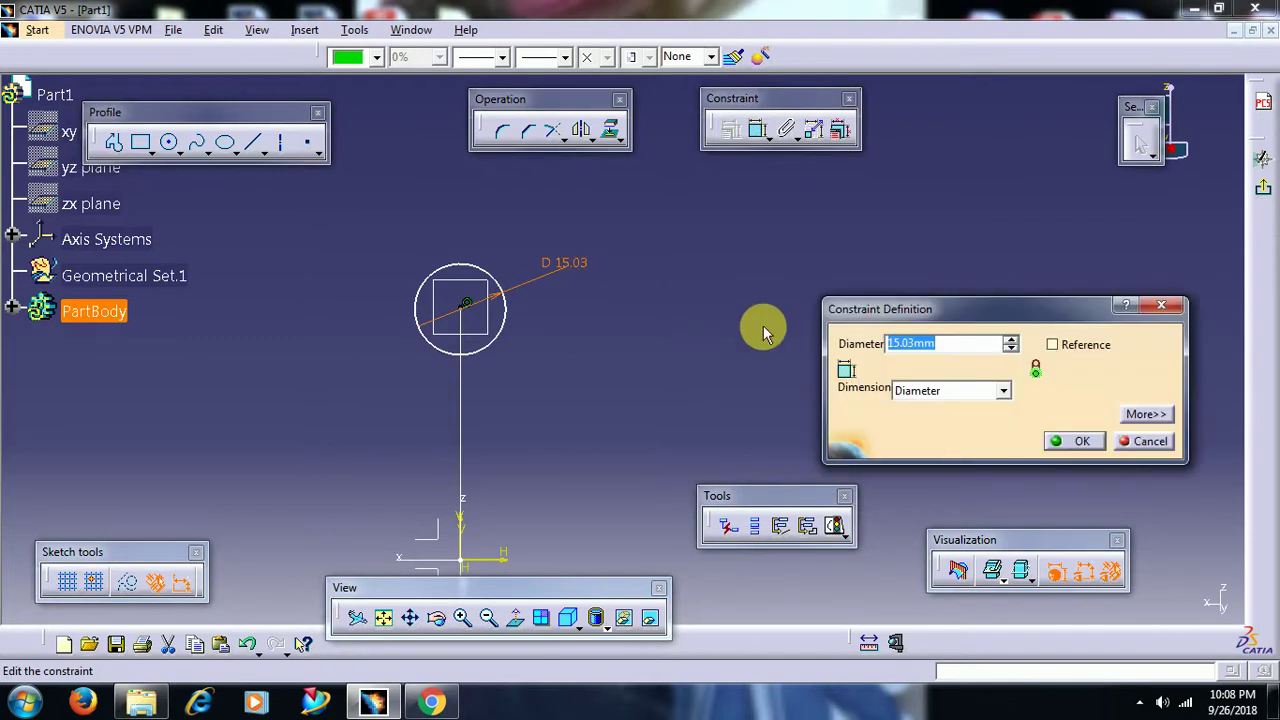
type("10")
key("Return")
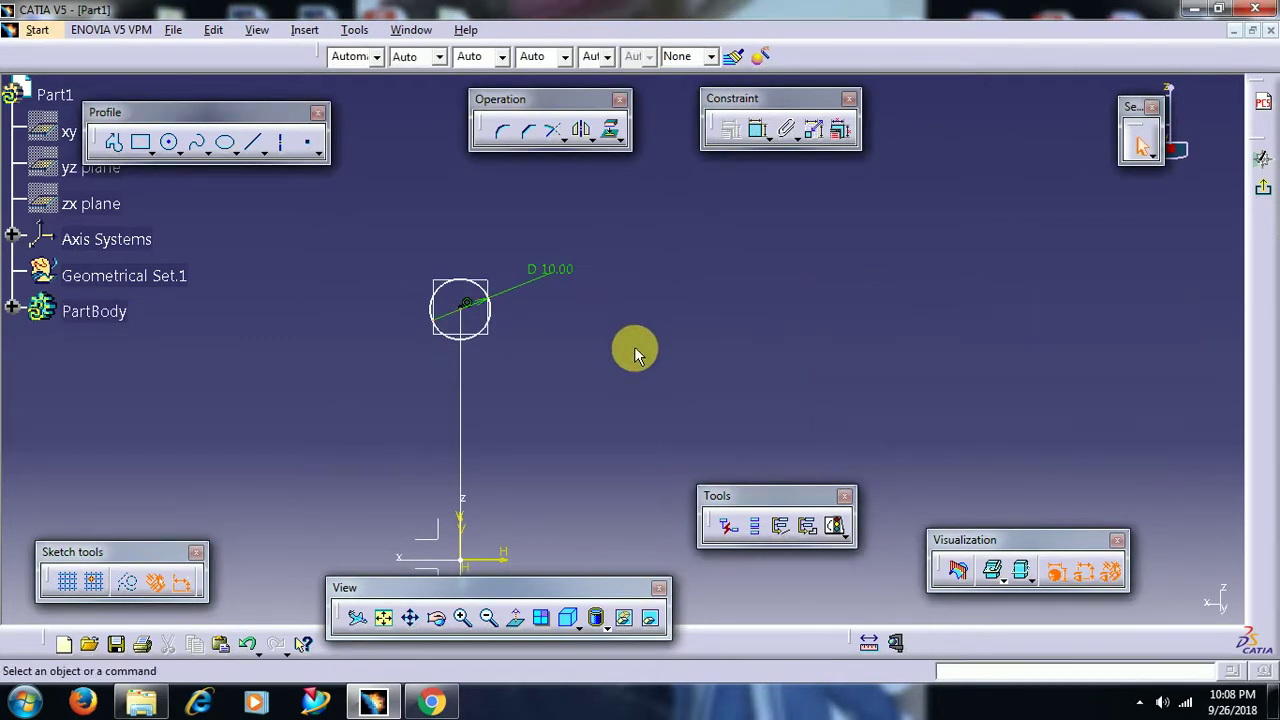
left_click_drag(503, 330, 499, 316)
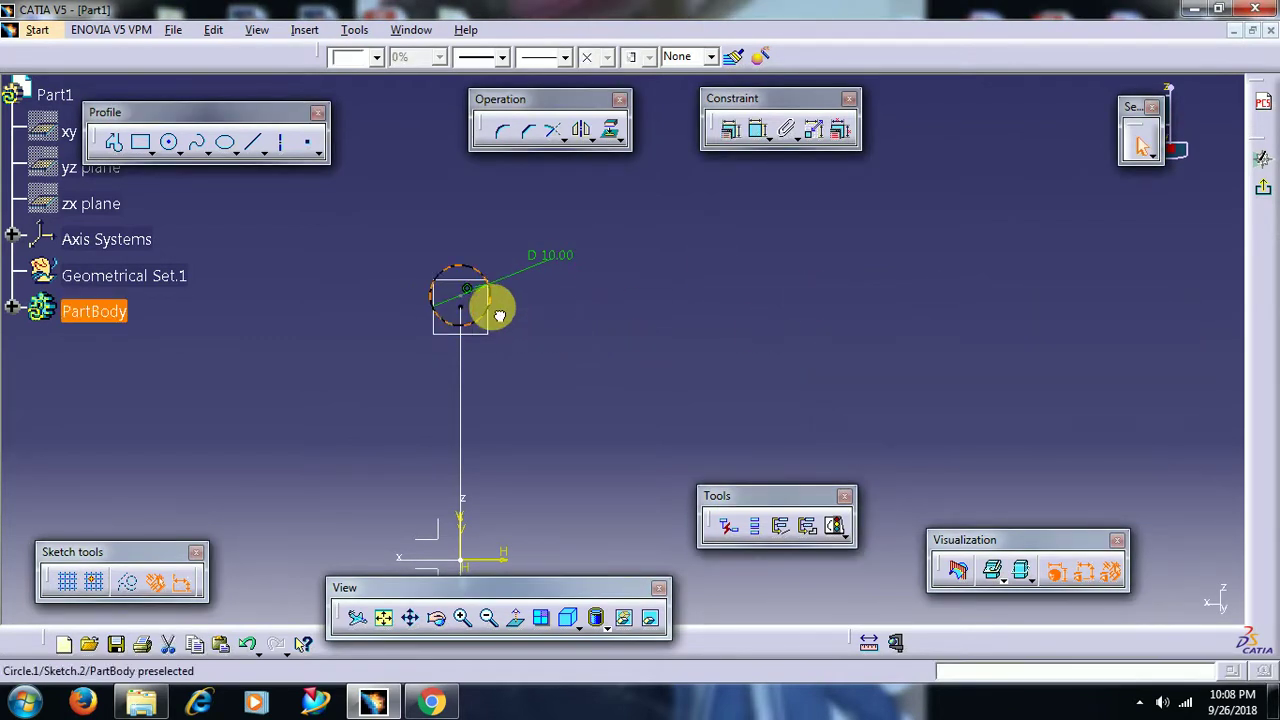
left_click(501, 329)
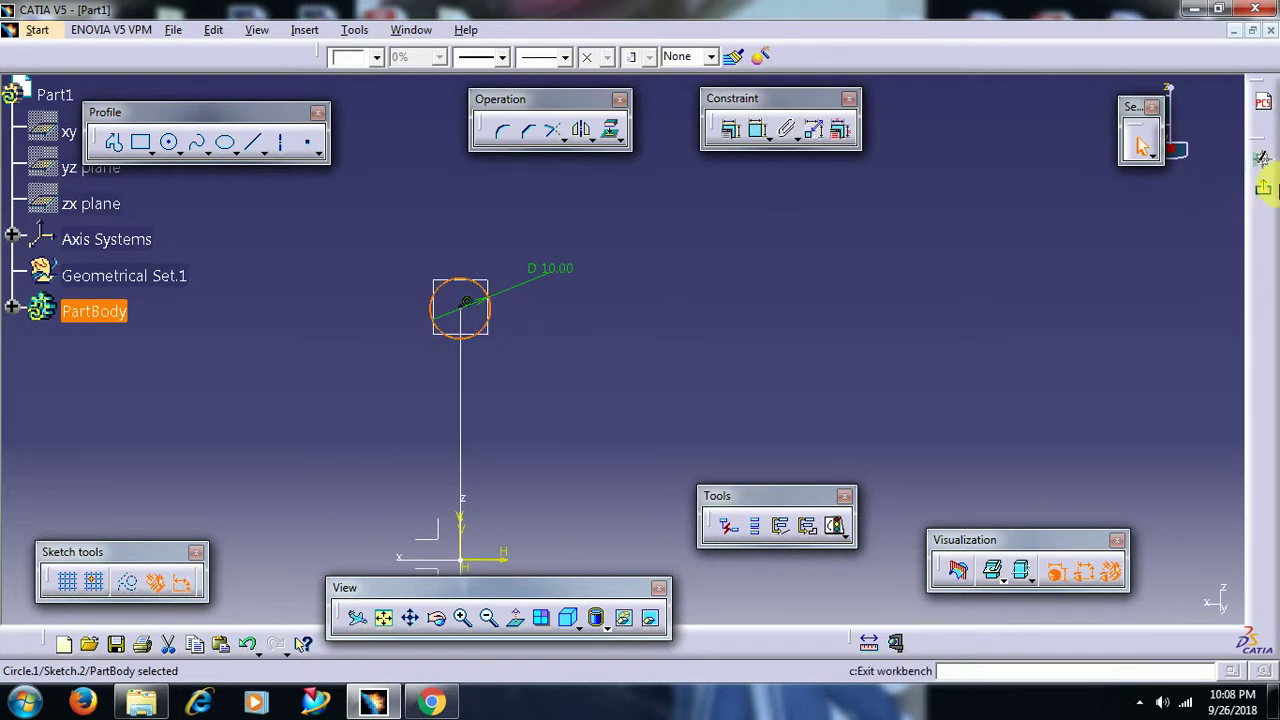
Exit the sketch and create a point on the spline, repeated as four instances.
left_click(1266, 190)
mouse_move(909, 323)
middle_mouse_down()
mouse_move(640, 401)
mouse_move(682, 413)
middle_mouse_up()
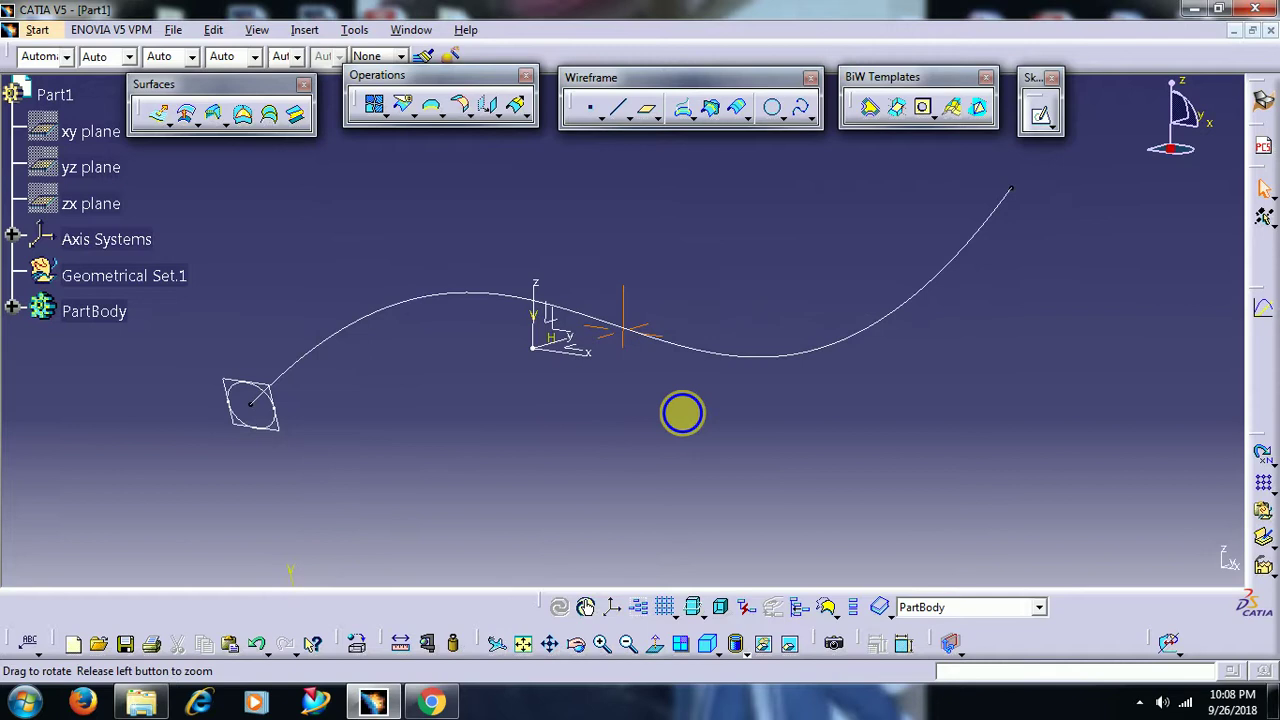
left_click(593, 110)
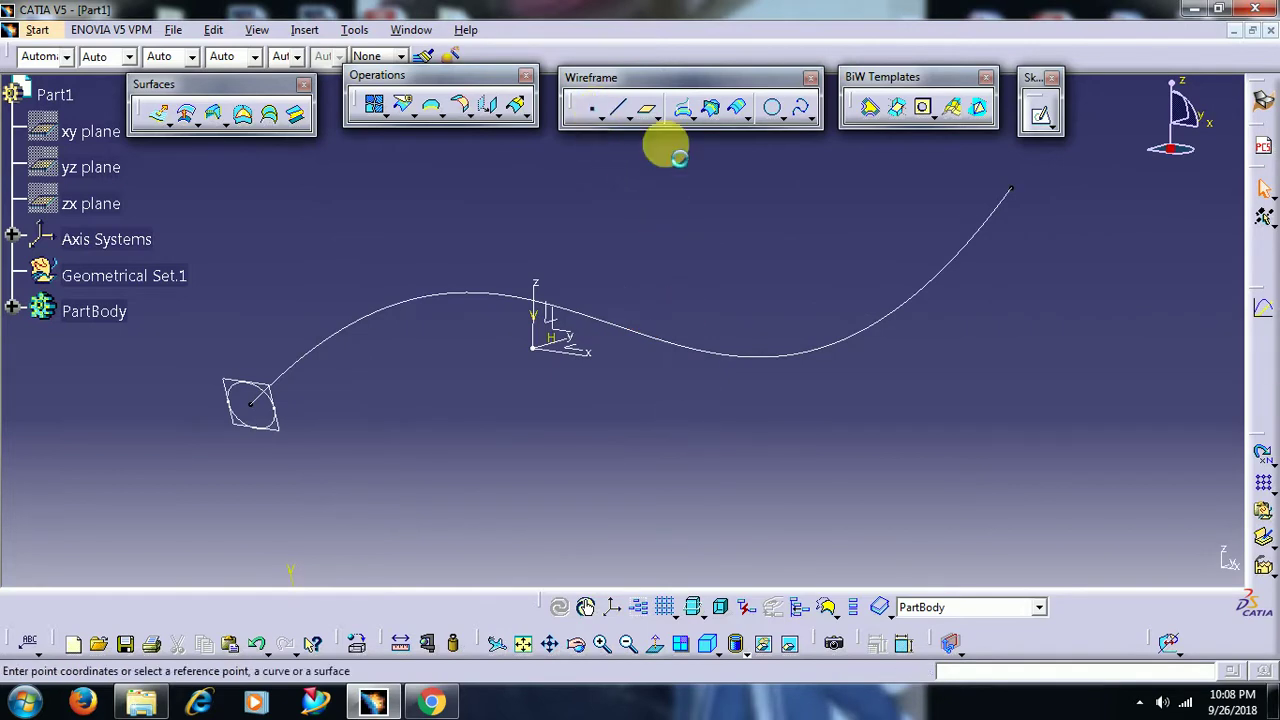
left_click(995, 262)
left_click(960, 291)
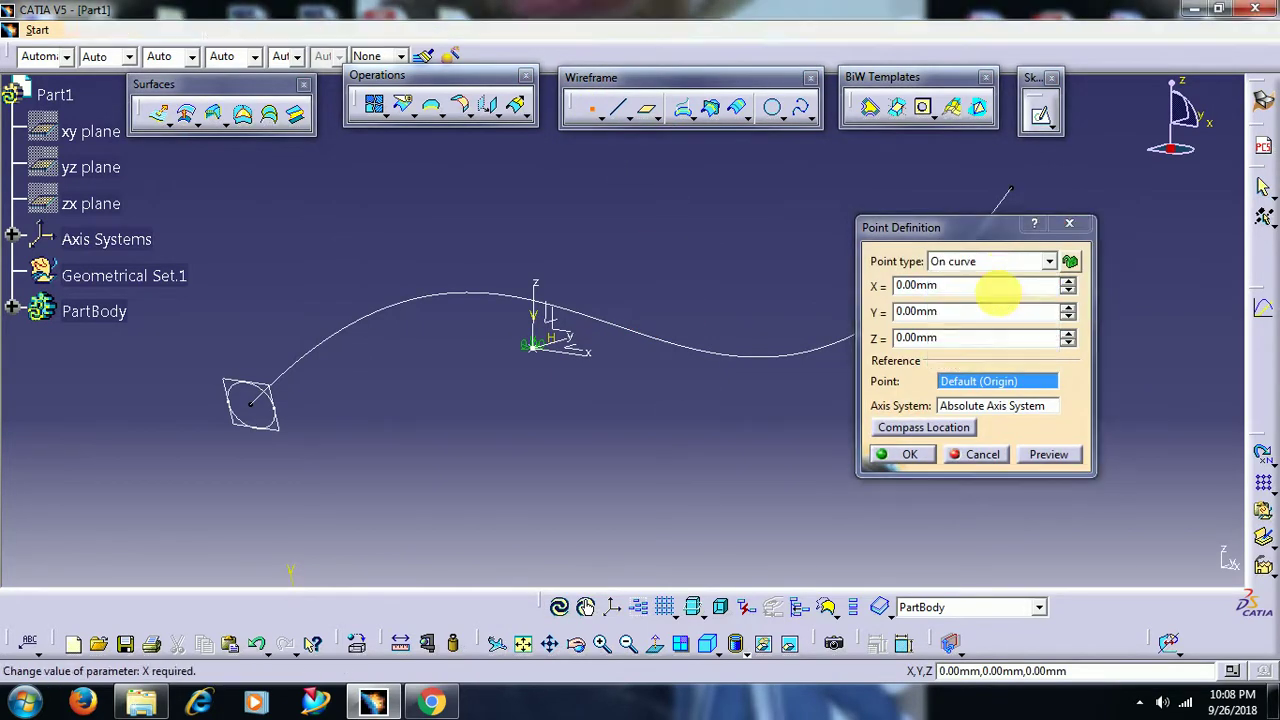
left_click(405, 307)
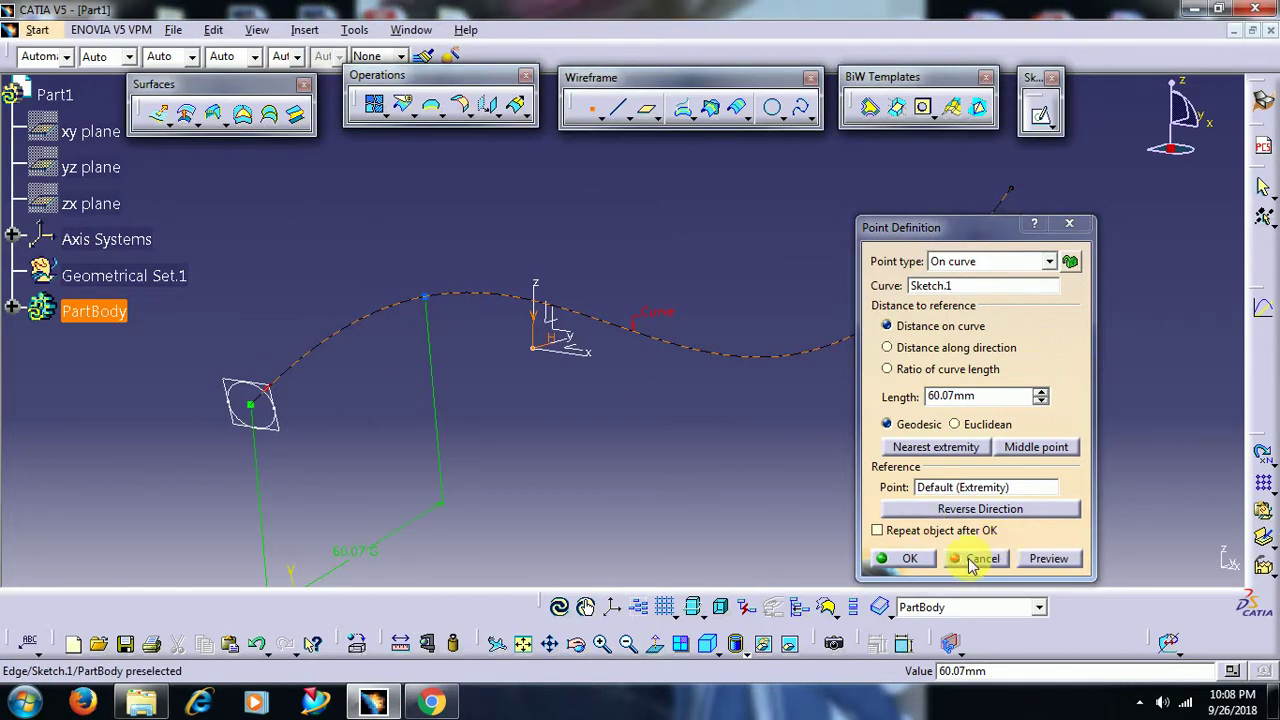
left_click(888, 532)
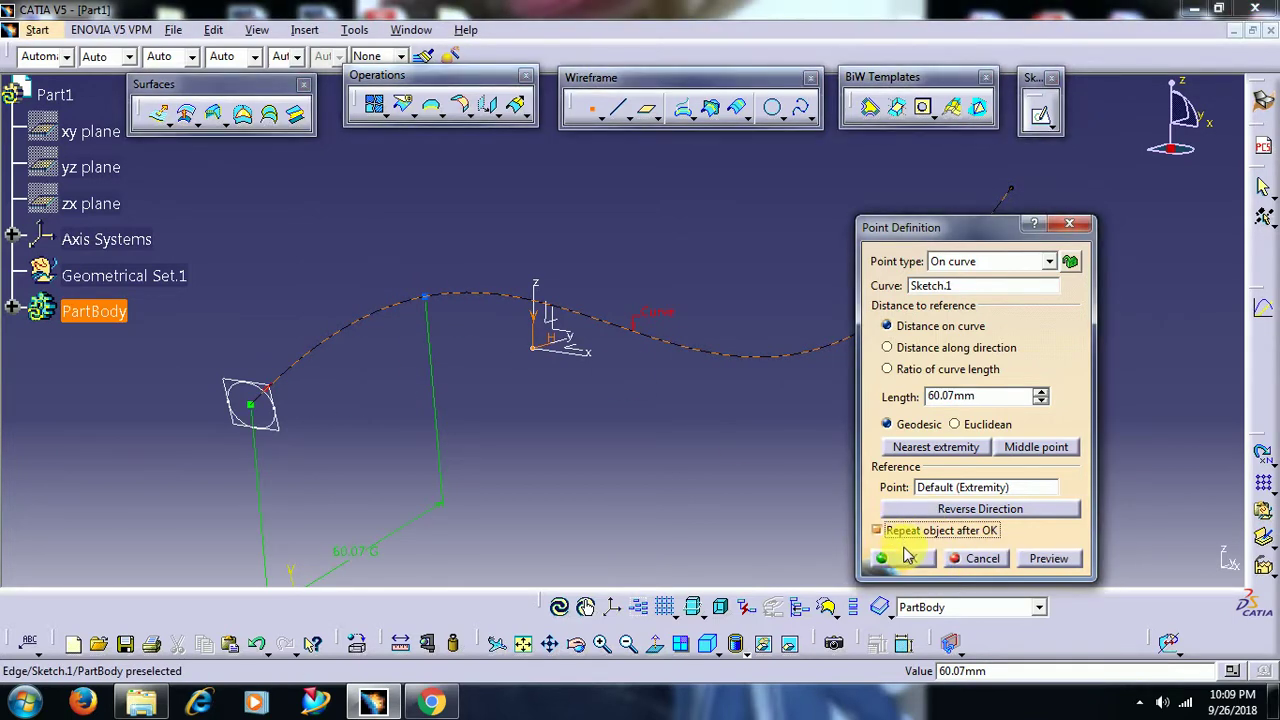
left_click(910, 560)
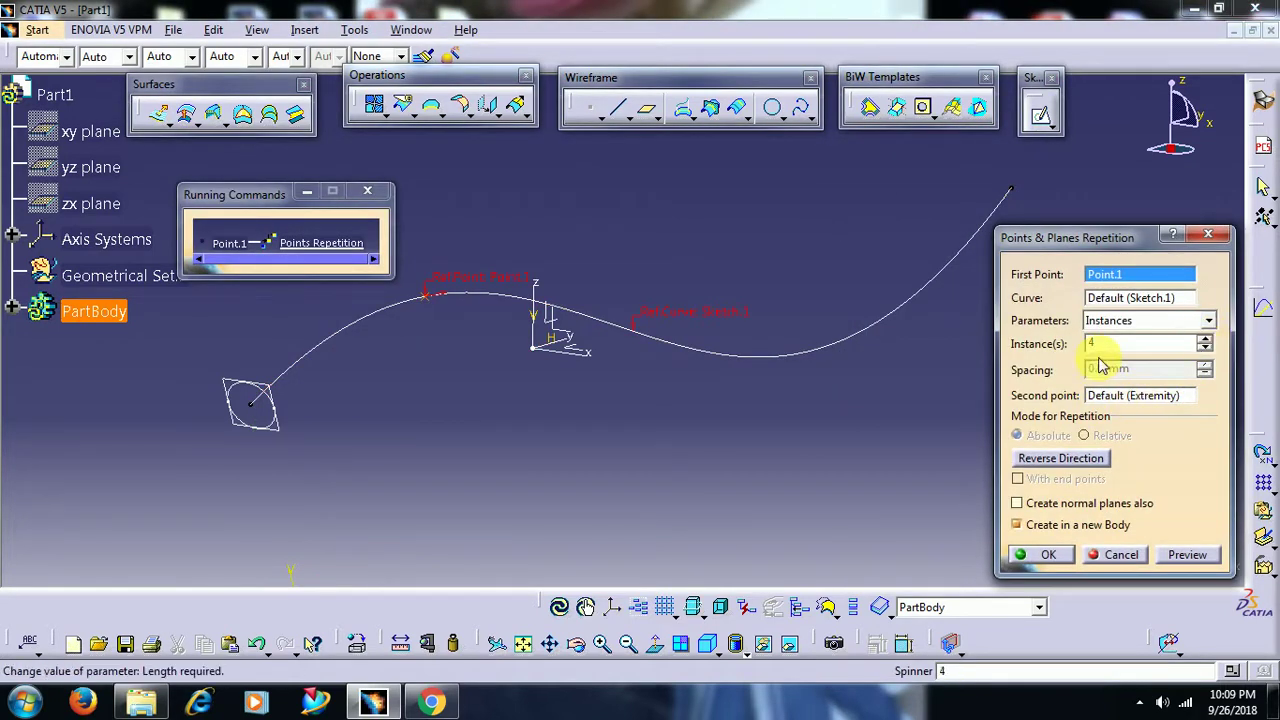
left_click(1047, 557)
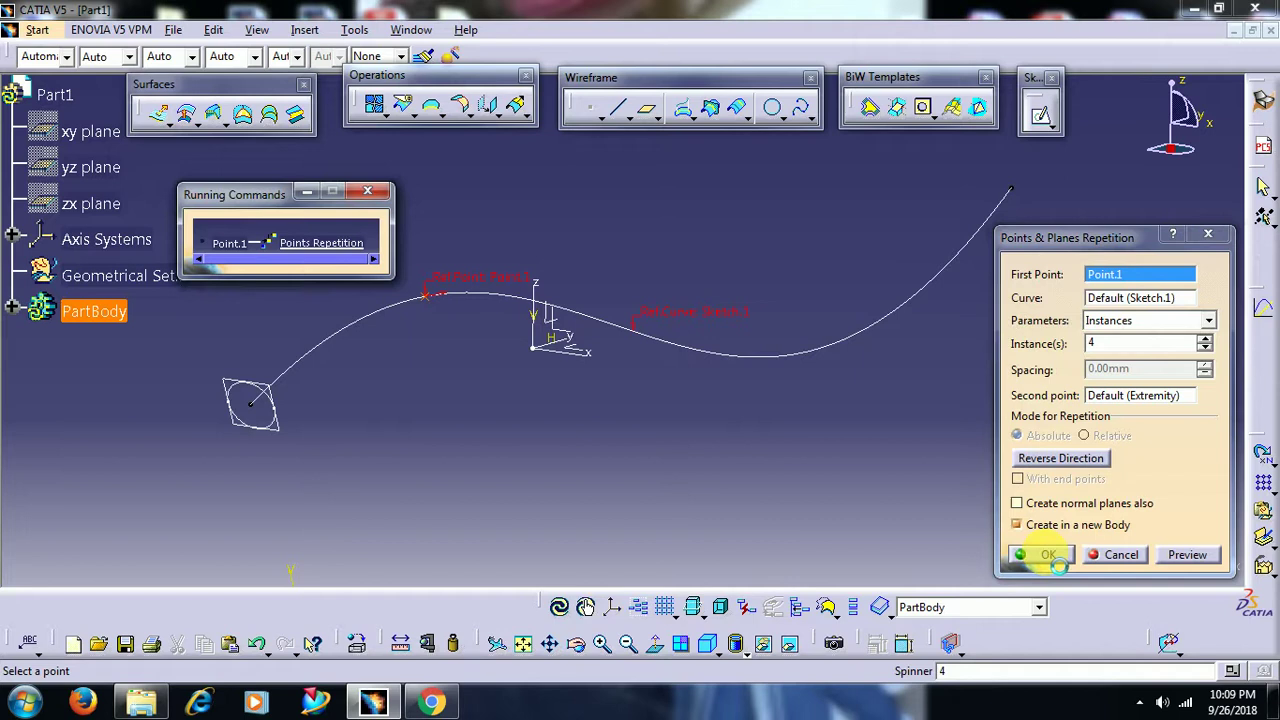
Define PartBody as the in-work object.
right_click(100, 310)
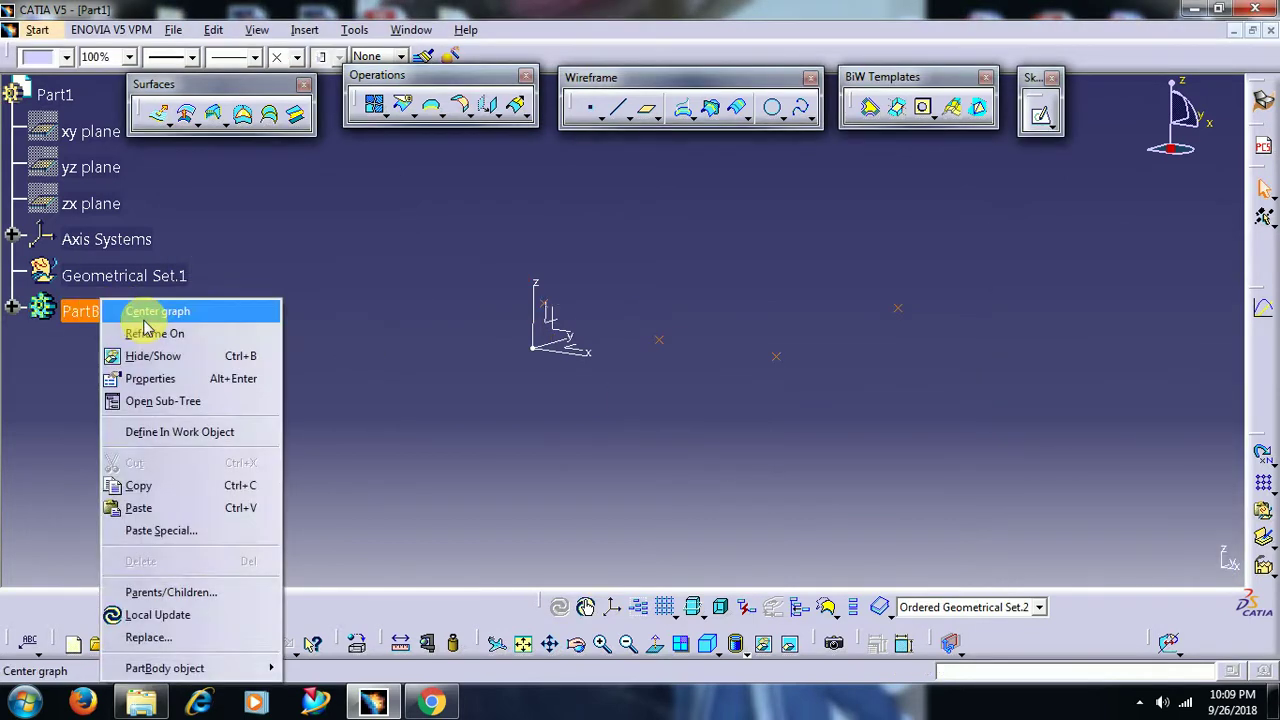
left_click(255, 432)
mouse_move(566, 406)
middle_mouse_down()
mouse_move(594, 331)
mouse_move(640, 363)
middle_mouse_up()
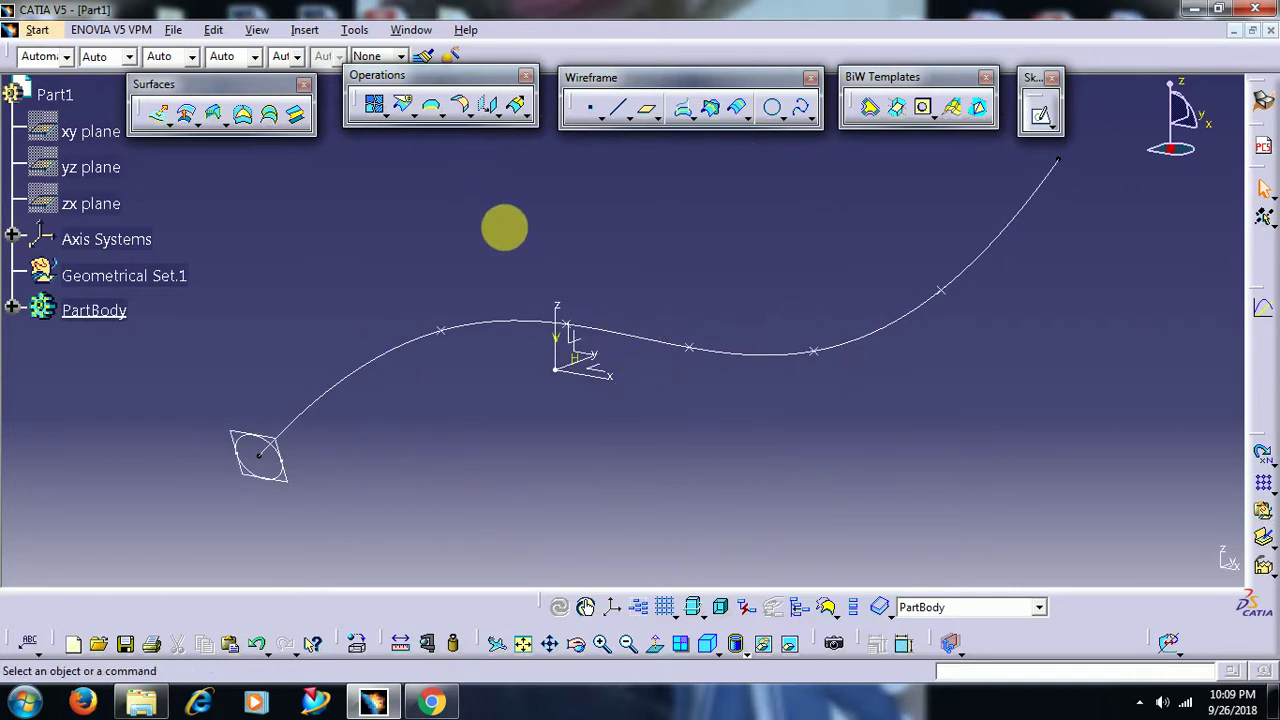
Start an adaptive sweep with Sketch.1 as guiding curve and Sketch.2 as section, and preview it.
left_click(218, 118)
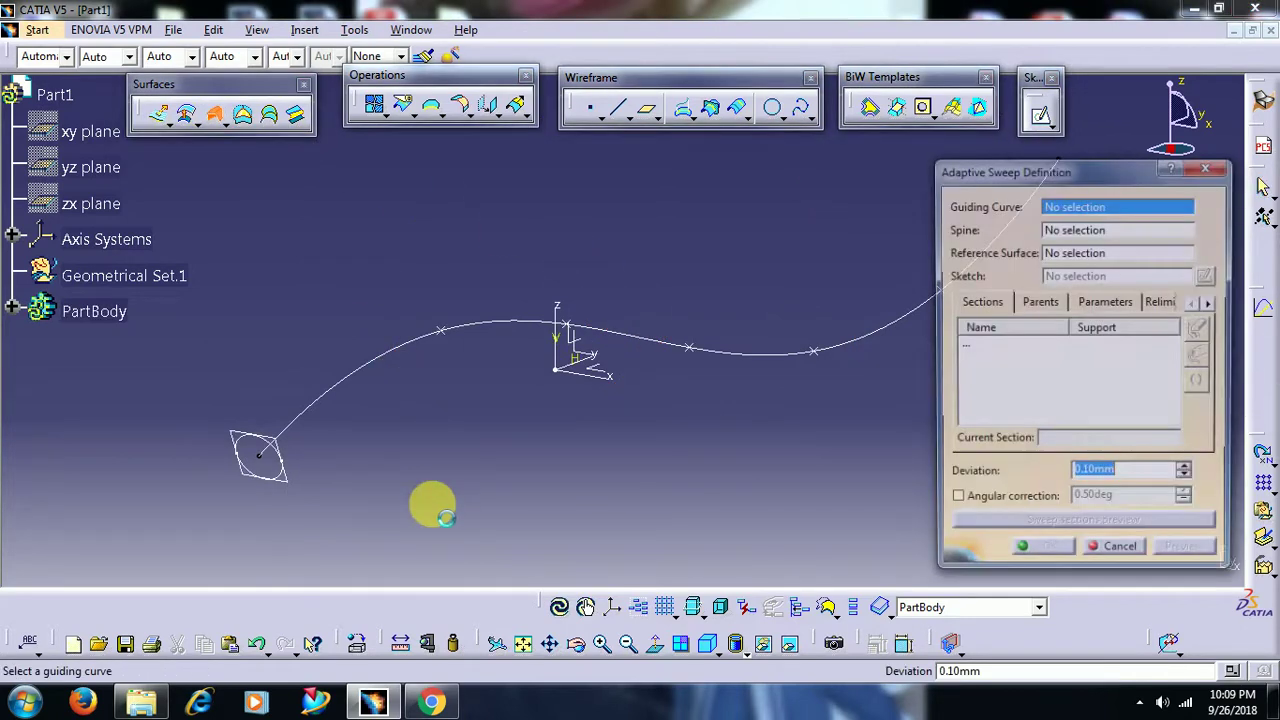
left_click(314, 420)
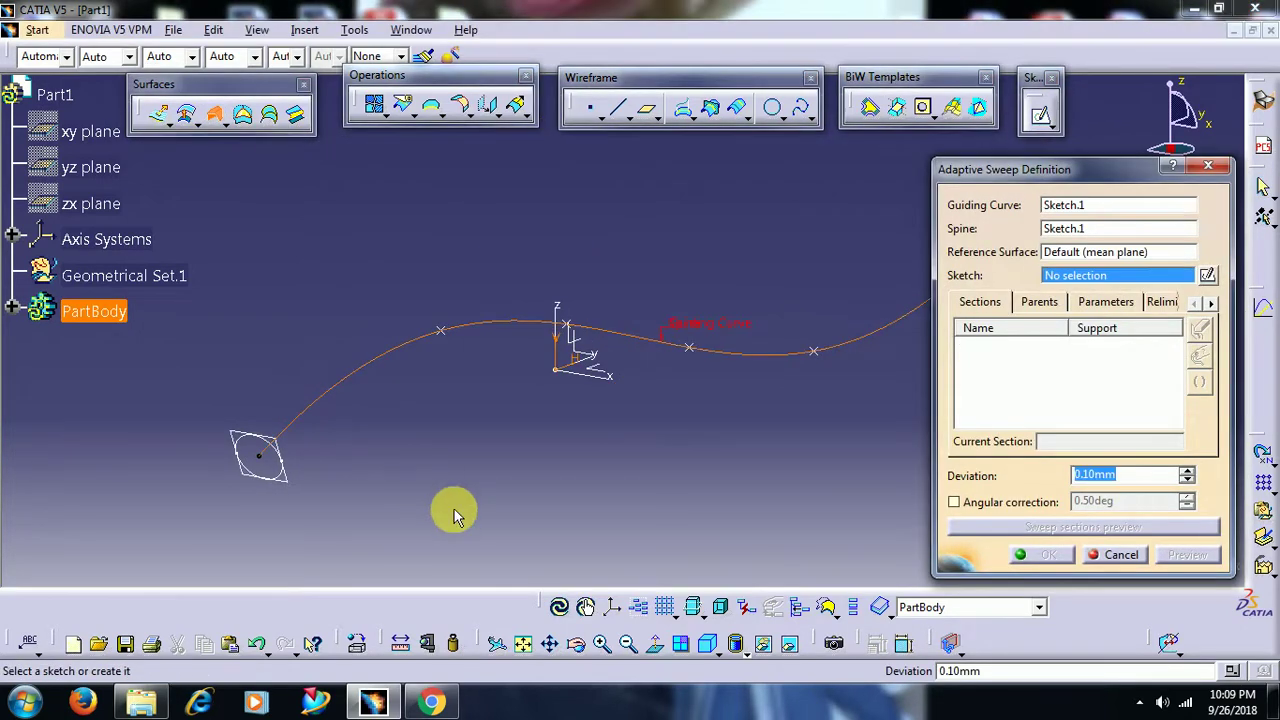
left_click(258, 478)
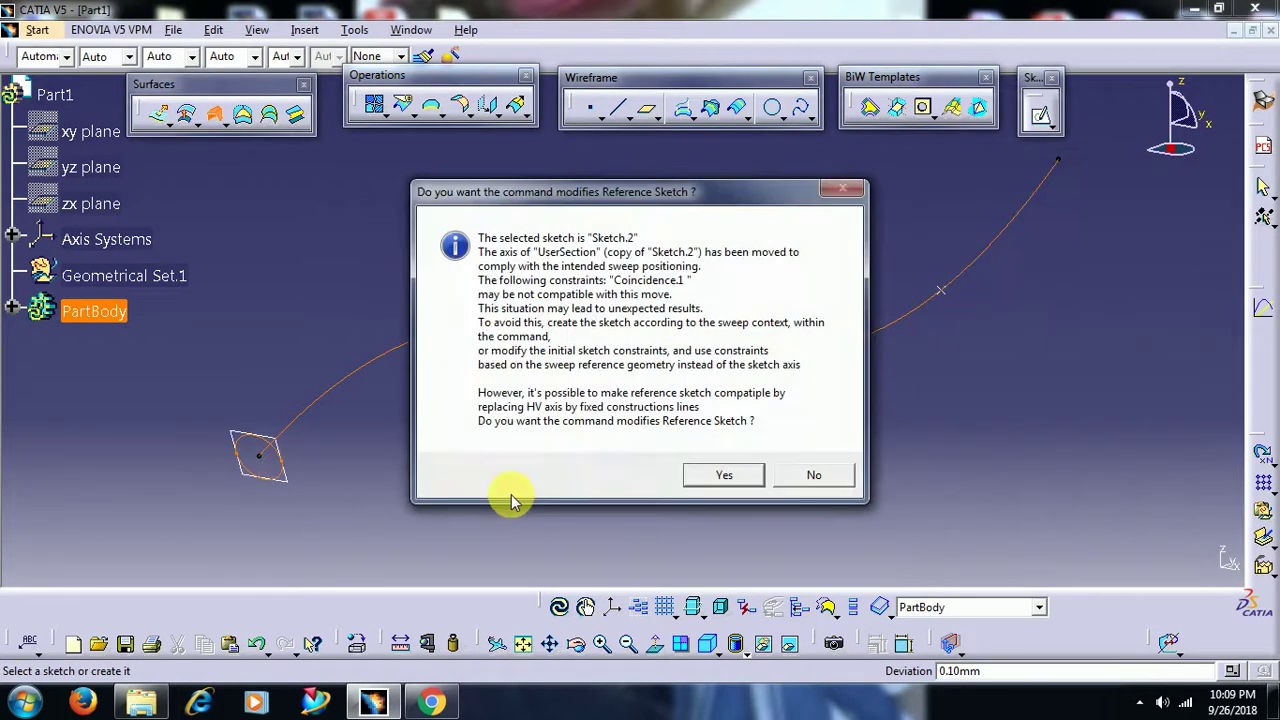
left_click(720, 476)
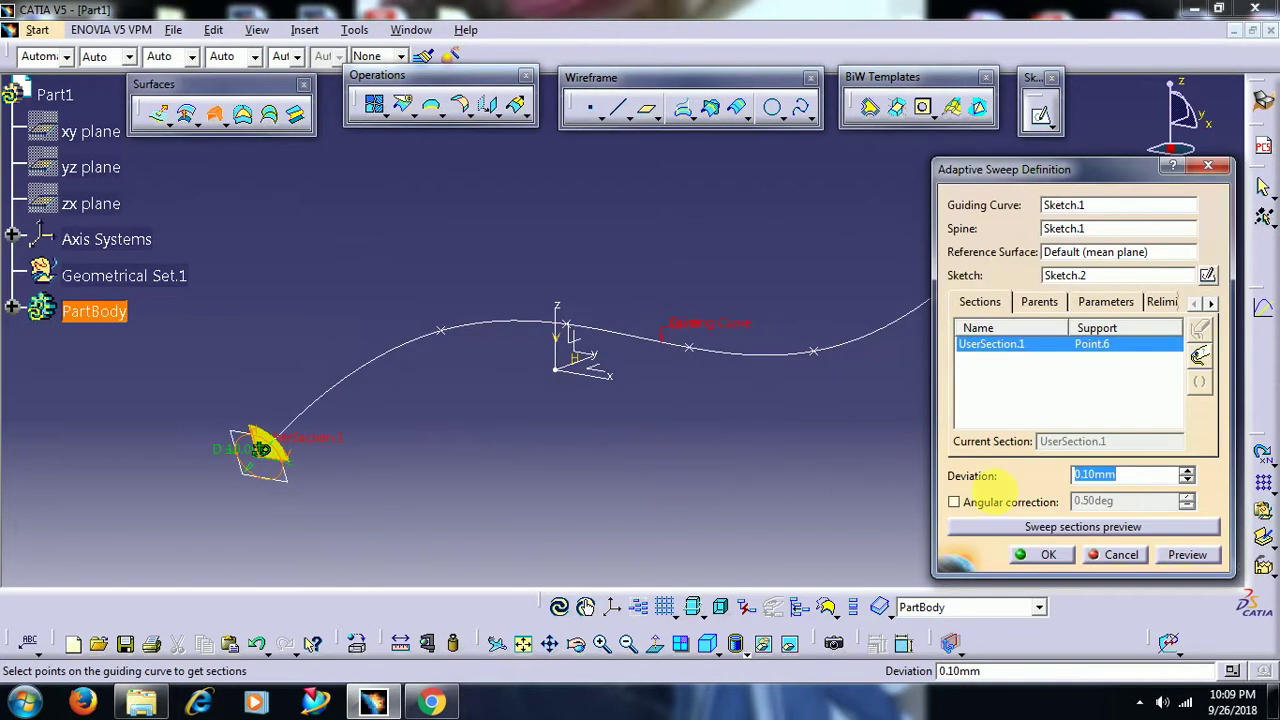
left_click(1168, 556)
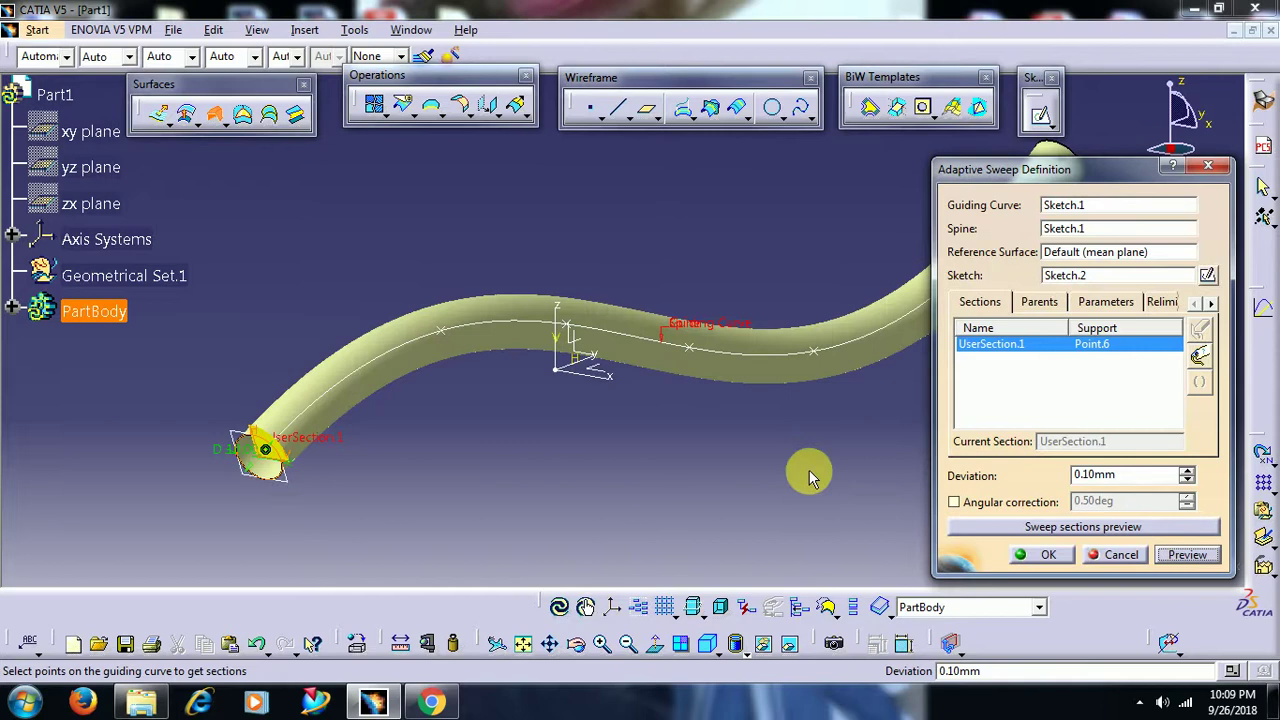
mouse_move(810, 478)
middle_mouse_down()
mouse_move(698, 523)
mouse_move(428, 517)
middle_mouse_up()
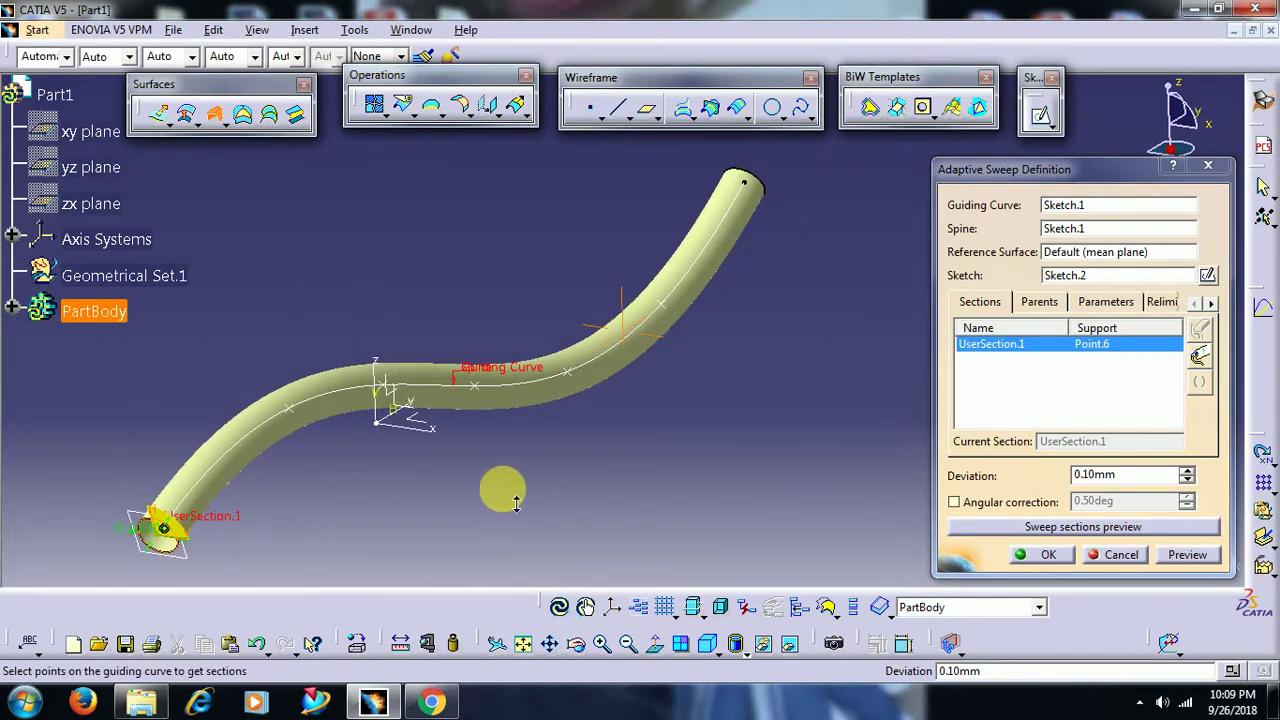
mouse_move(515, 505)
middle_mouse_down()
mouse_move(654, 449)
mouse_move(600, 475)
mouse_move(663, 471)
middle_mouse_up()
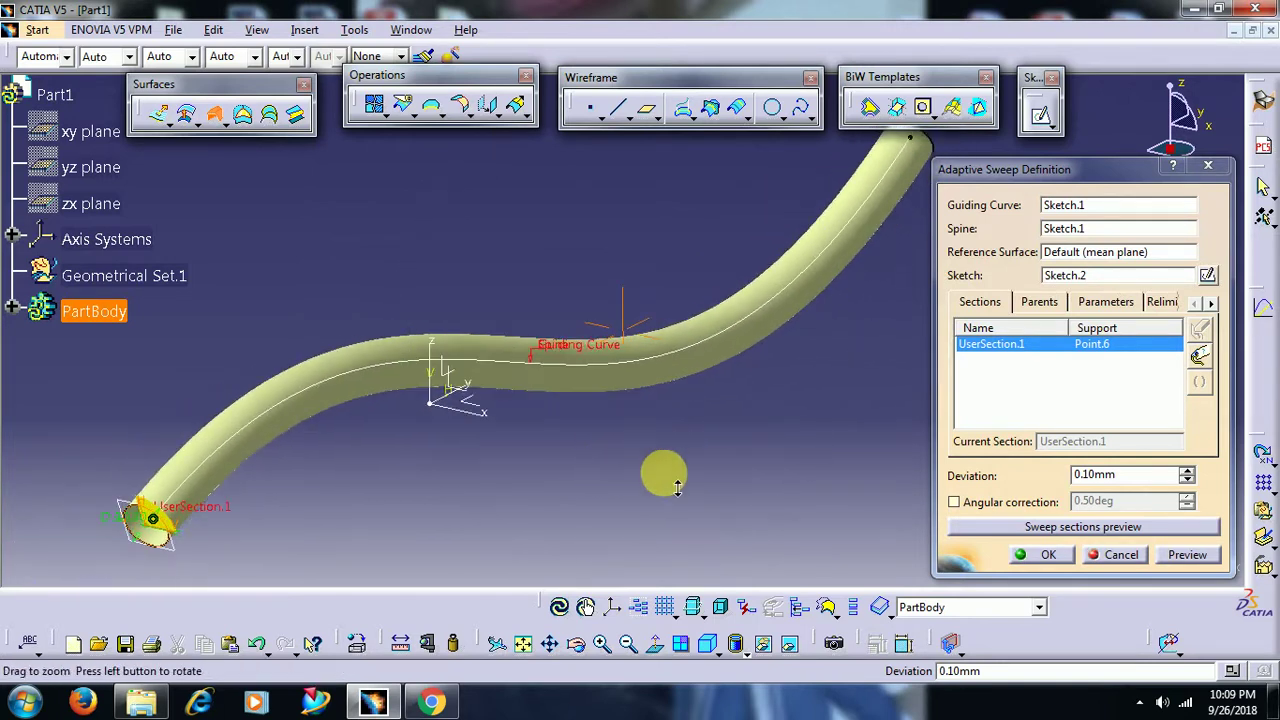
Add user sections at Points 1, 3, 4, 5 and the curve's far end, previewing each.
left_click(357, 388)
left_click(1174, 565)
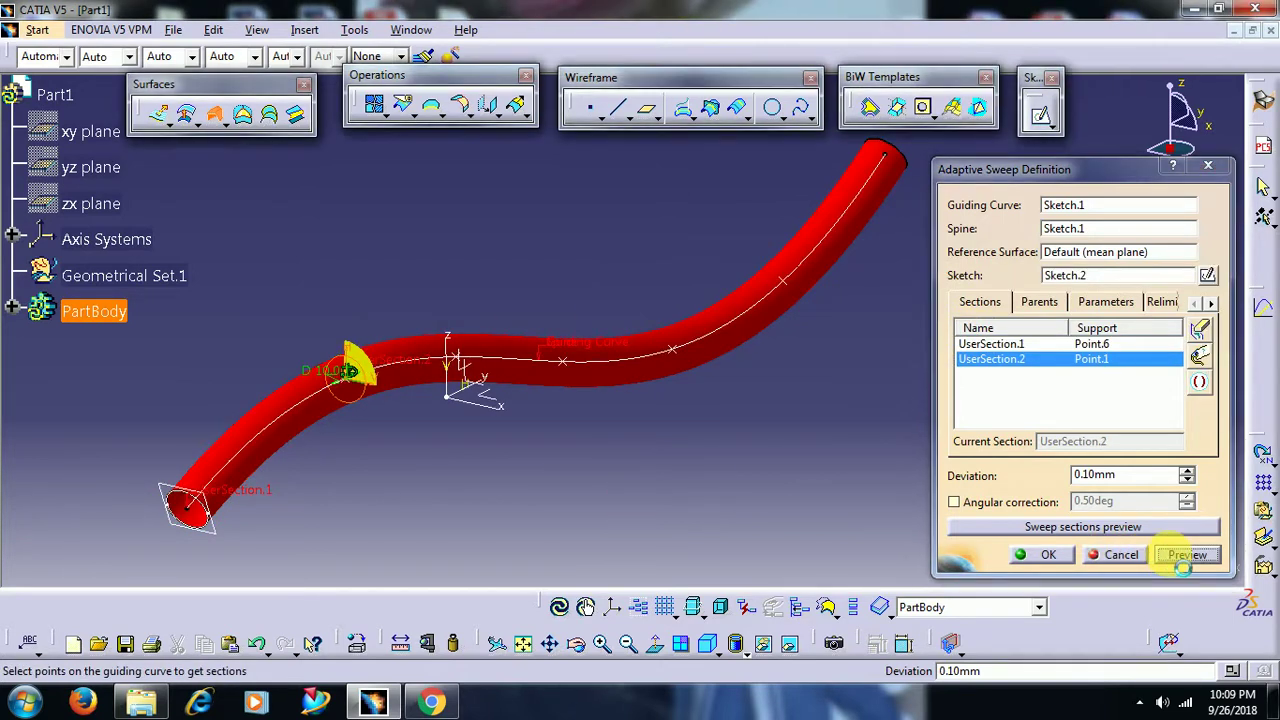
left_click(570, 367)
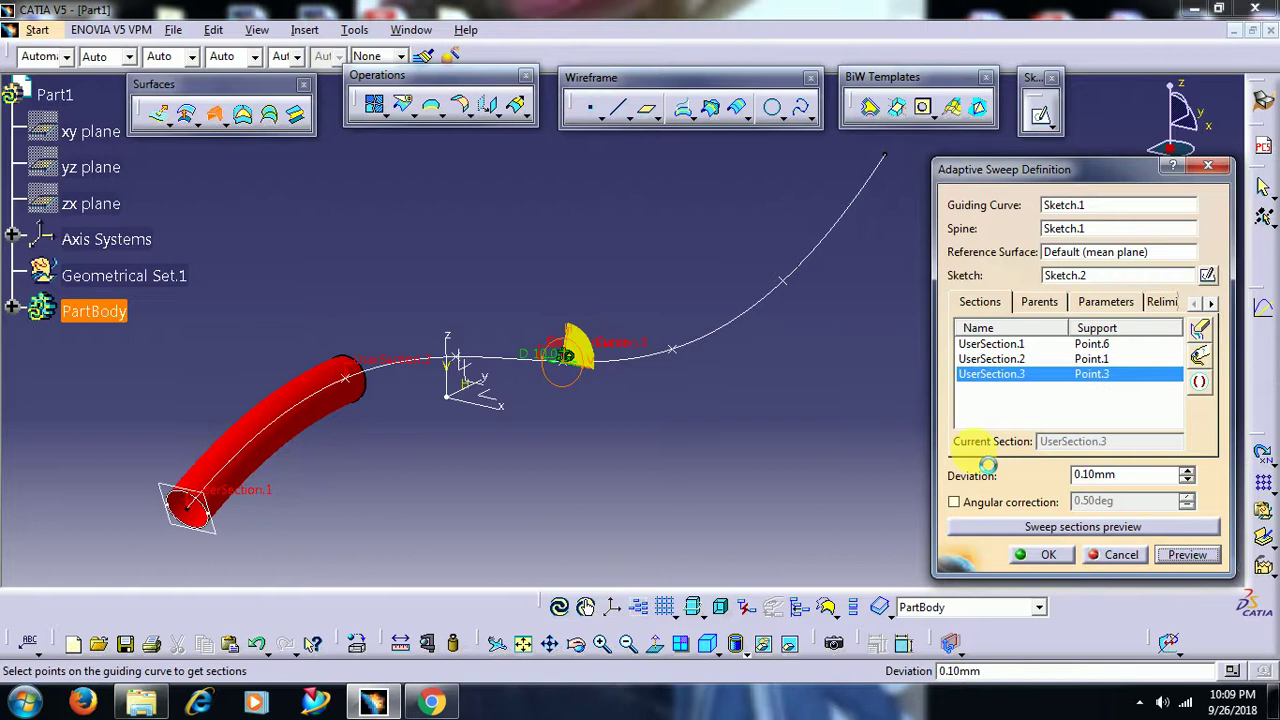
left_click(1186, 556)
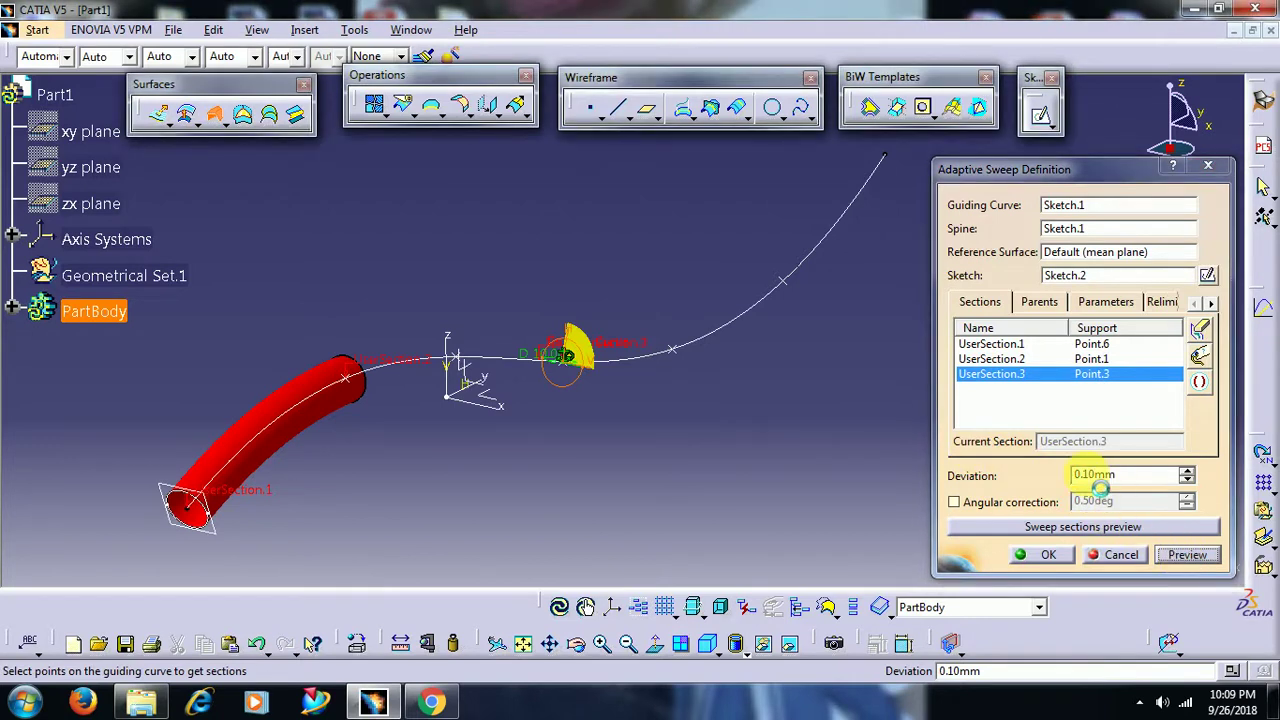
left_click(673, 346)
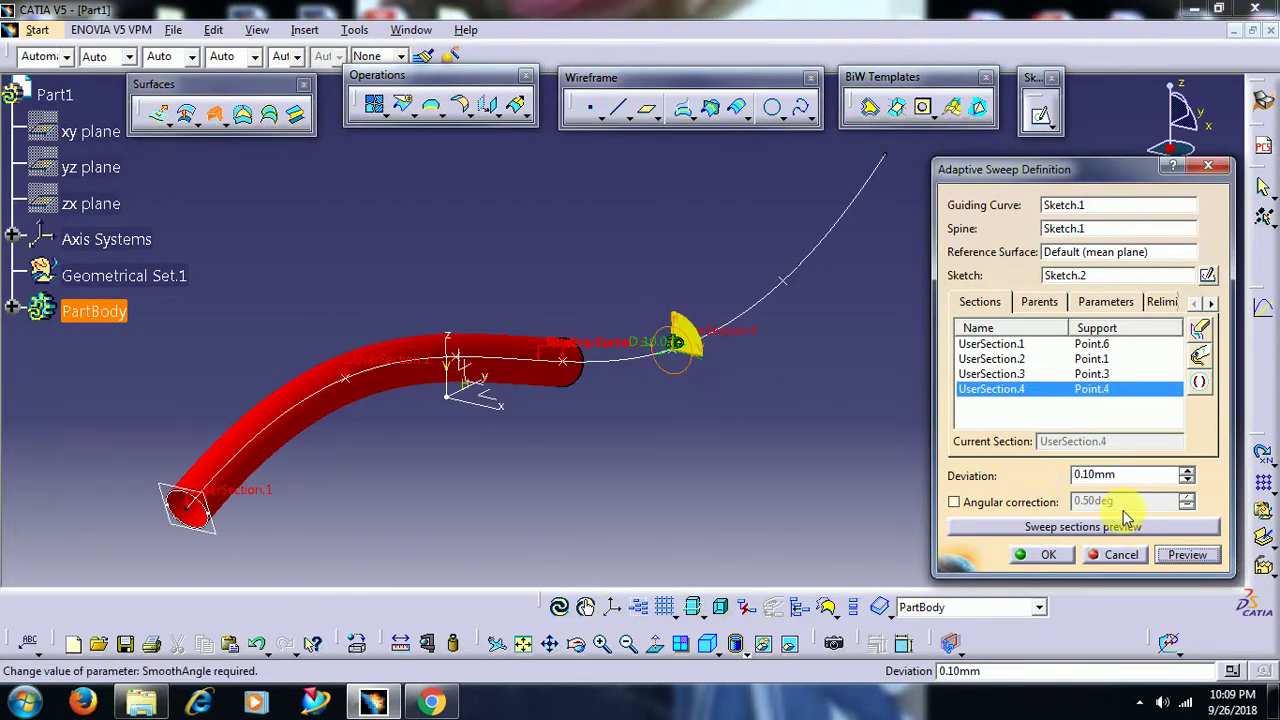
left_click(1186, 556)
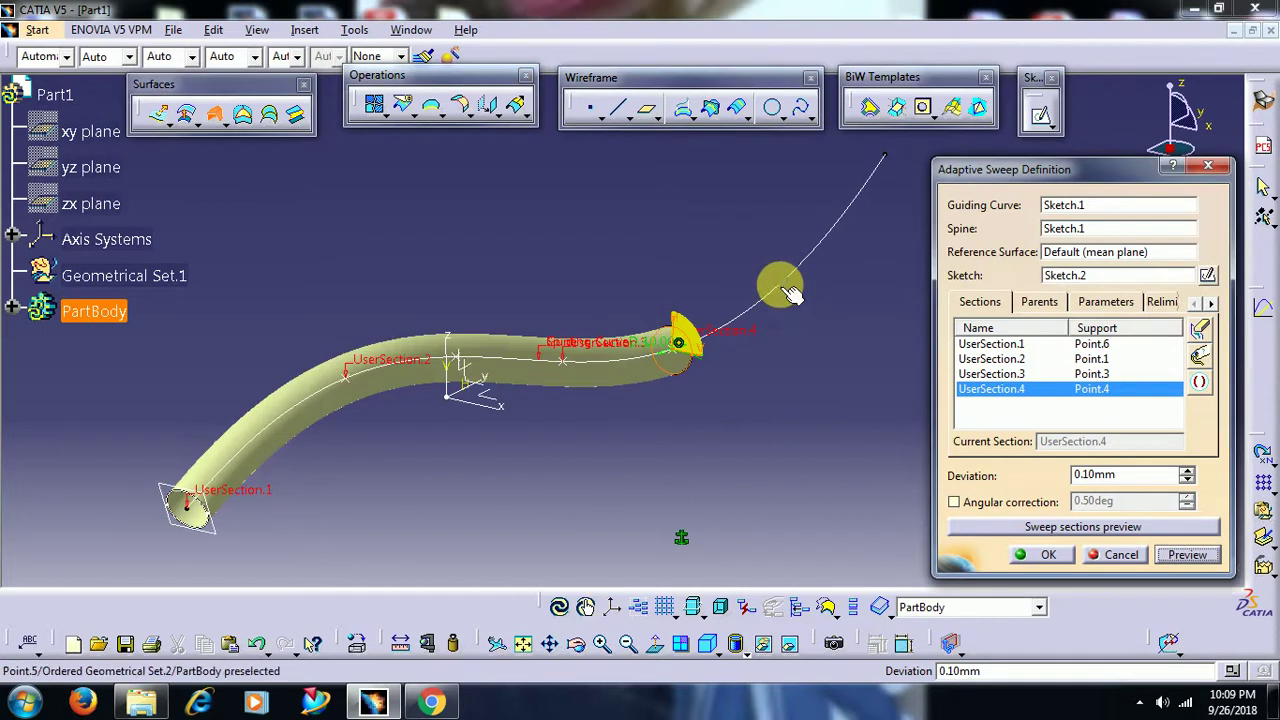
left_click(789, 291)
left_click(890, 164)
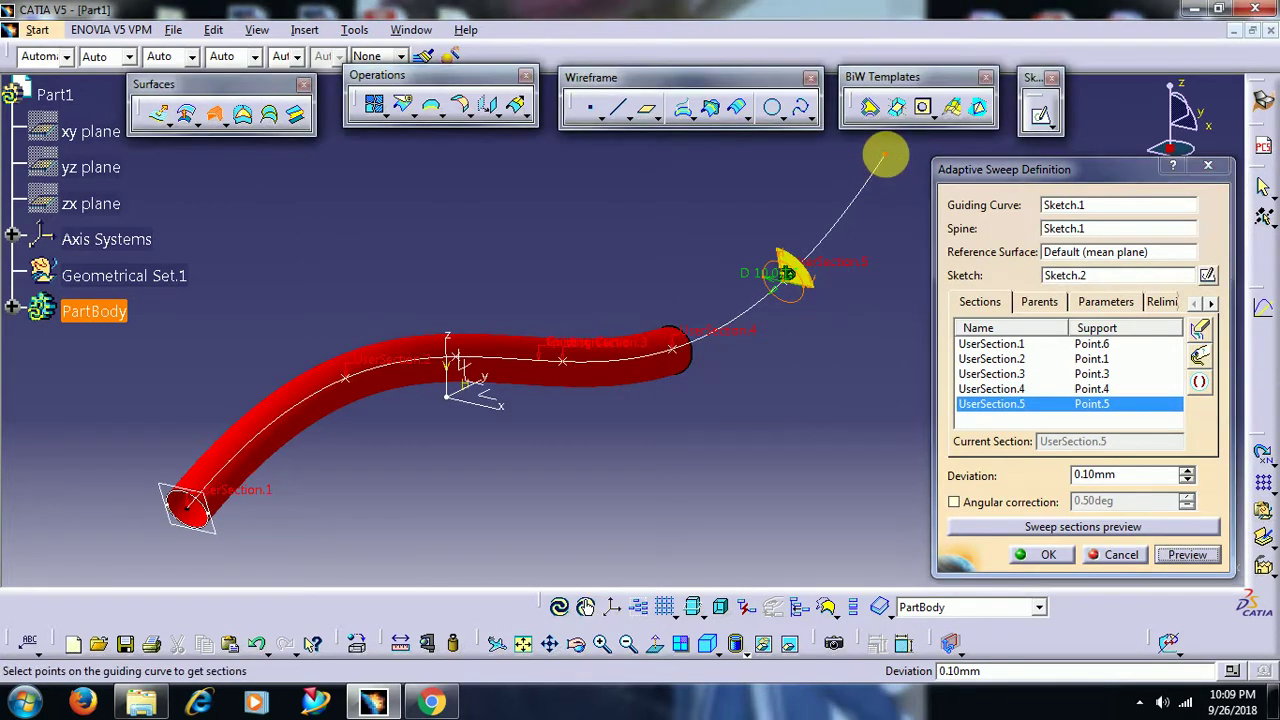
left_click(1186, 553)
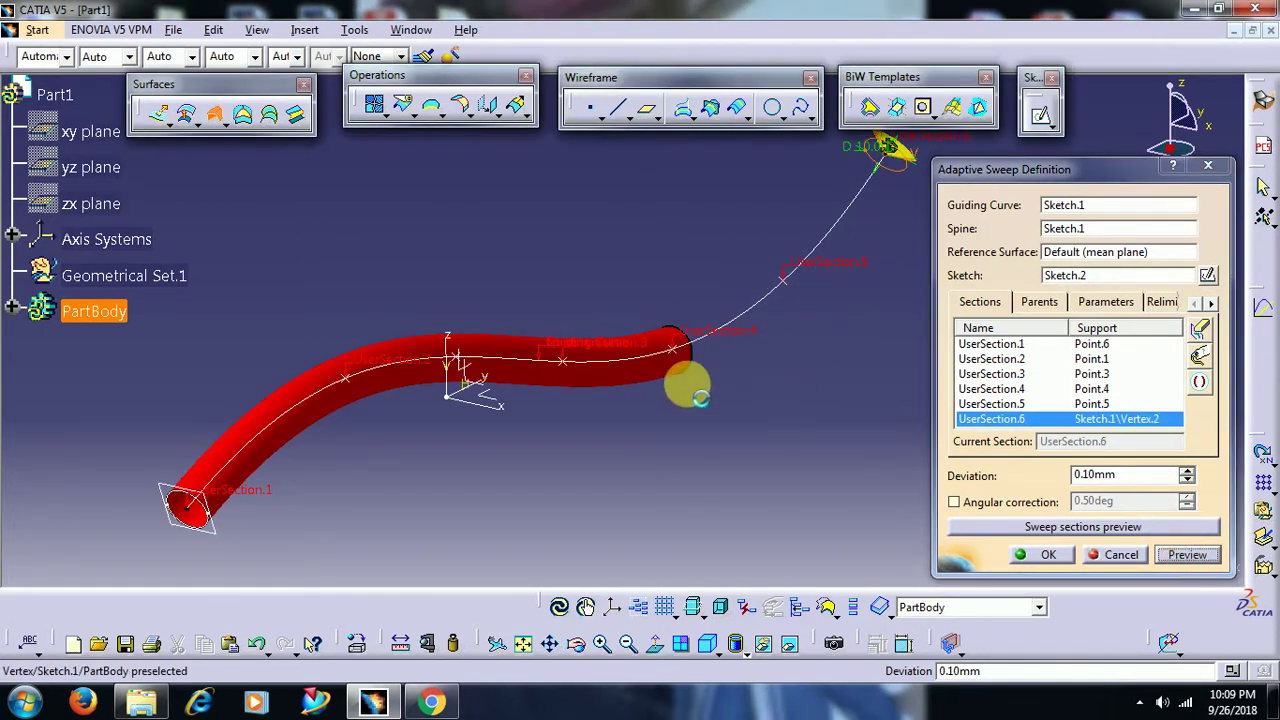
mouse_move(651, 394)
middle_mouse_down()
mouse_move(695, 420)
mouse_move(691, 406)
mouse_move(557, 452)
mouse_move(531, 391)
mouse_move(571, 420)
middle_mouse_up()
Enlarge UserSection.1's size in the Parameters tab and preview the flared sweep.
left_click(1105, 301)
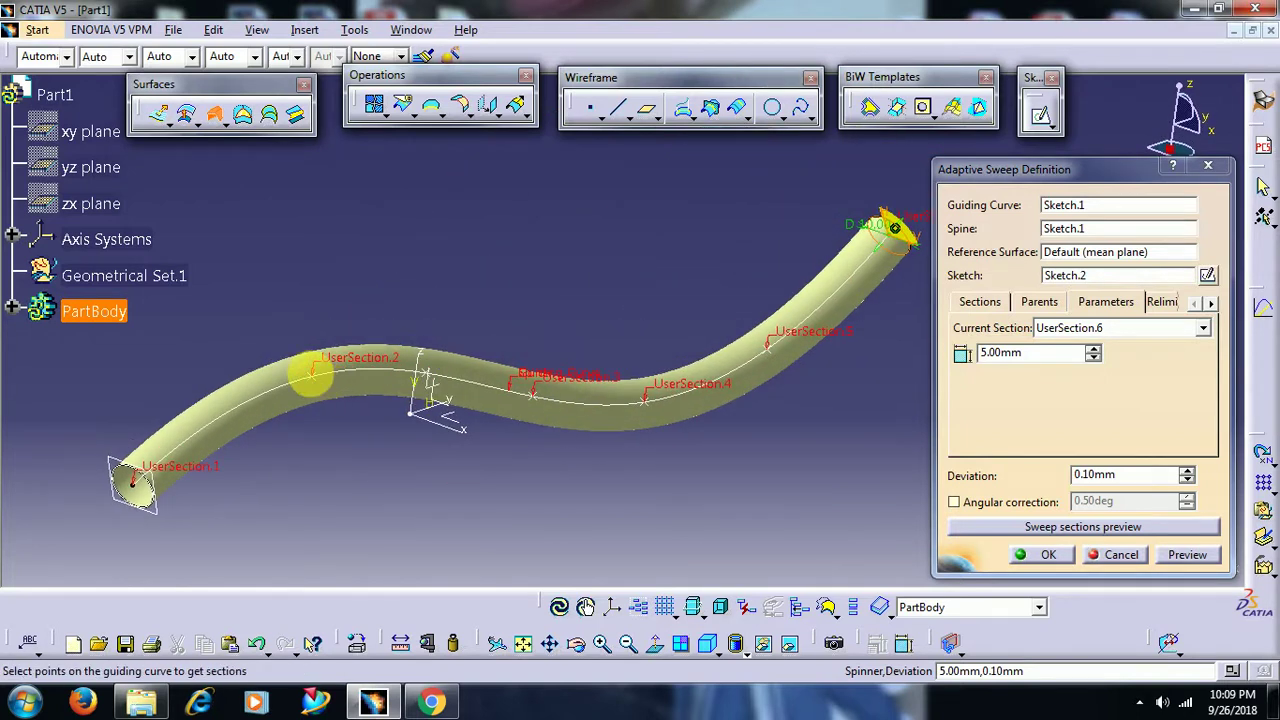
mouse_move(354, 449)
middle_mouse_down()
mouse_move(398, 480)
mouse_move(414, 443)
mouse_move(474, 443)
mouse_move(212, 508)
middle_mouse_up()
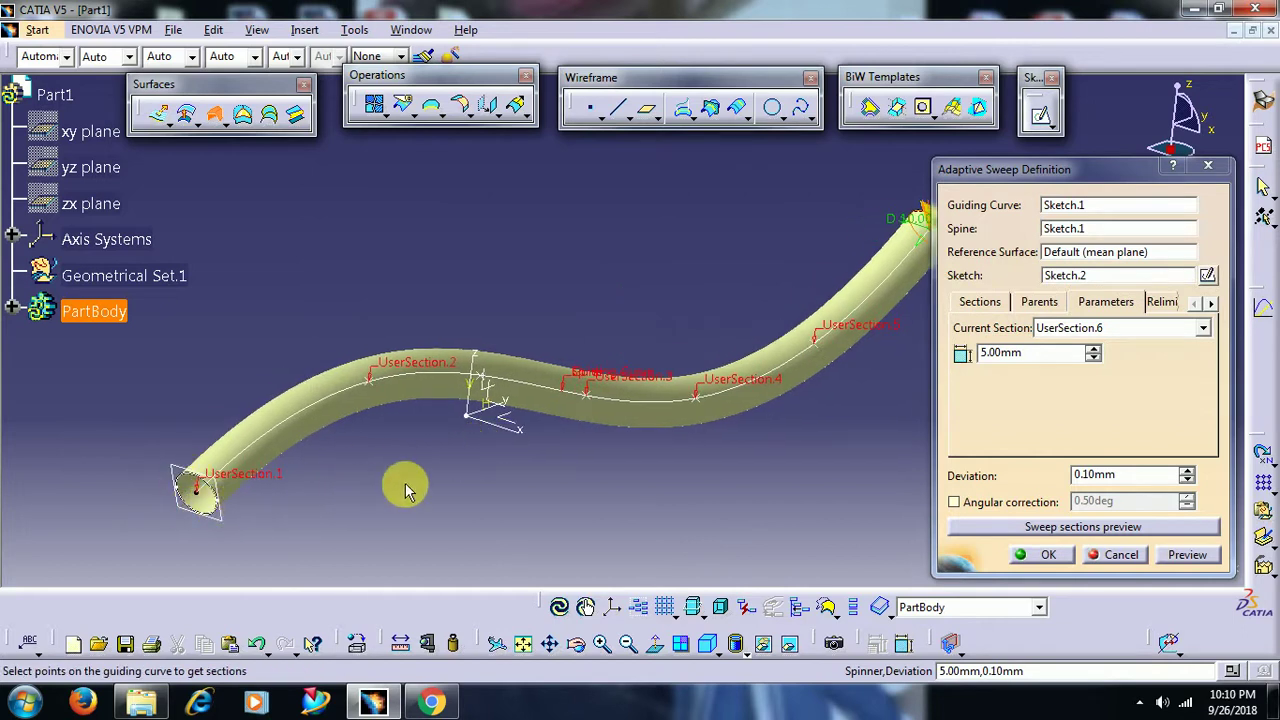
left_click(1106, 310)
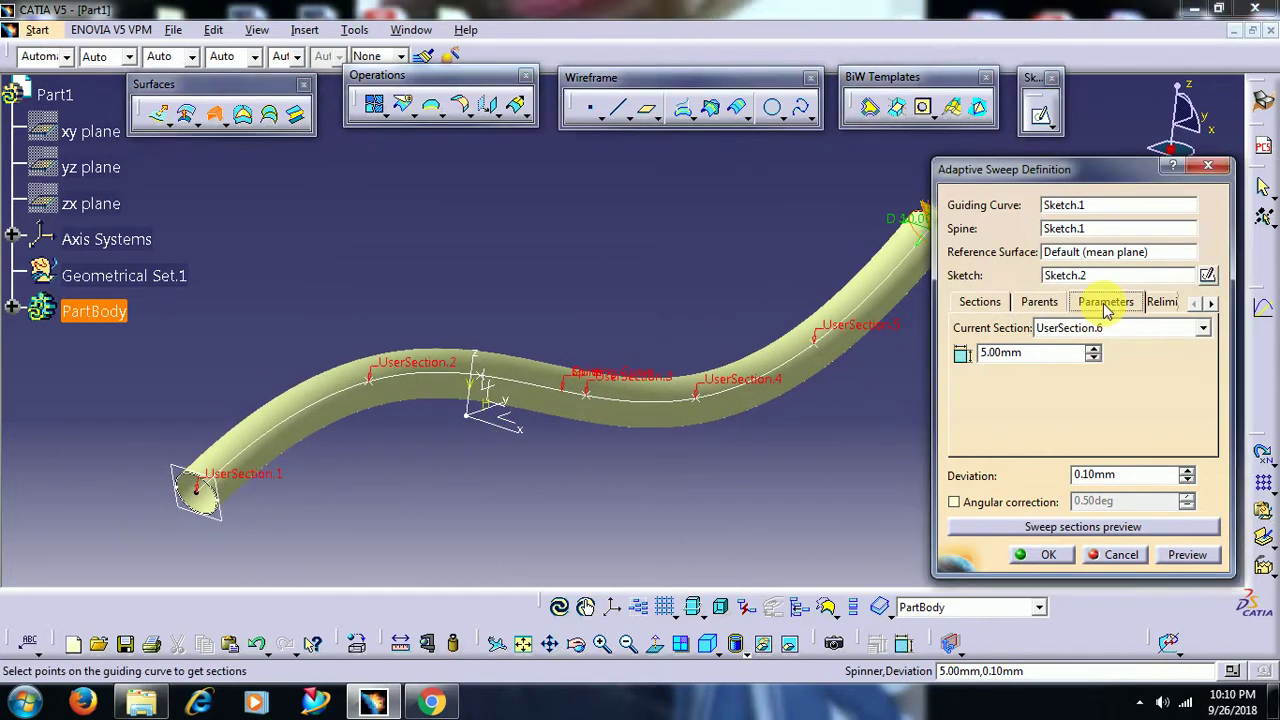
left_click(1100, 328)
left_click(1092, 352)
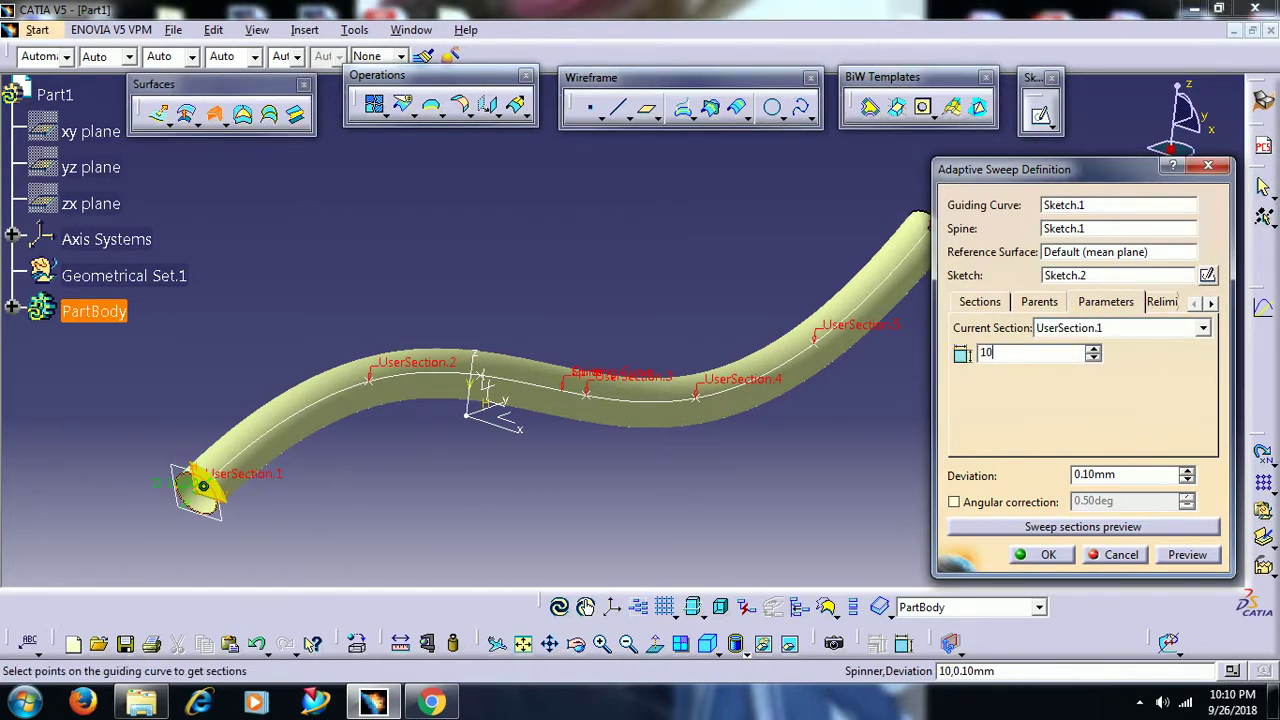
left_click(1183, 560)
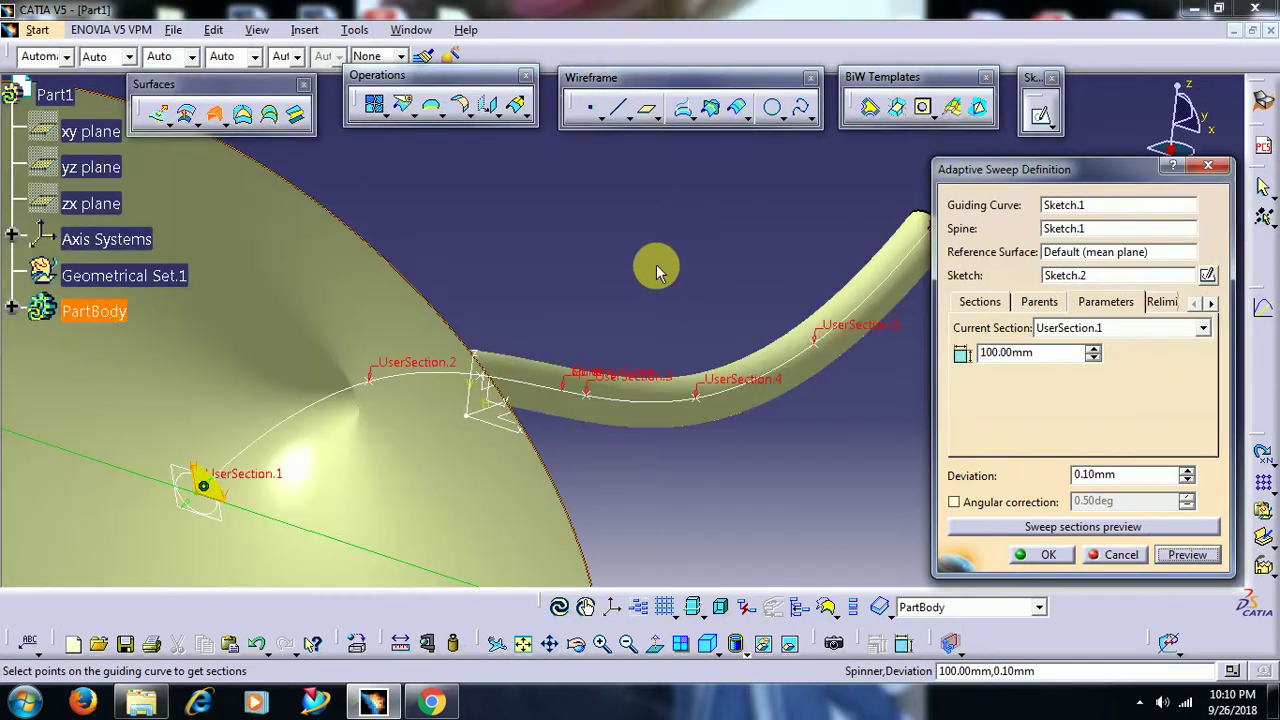
mouse_move(657, 266)
middle_mouse_down()
mouse_move(651, 537)
mouse_move(608, 477)
mouse_move(538, 436)
middle_mouse_up()
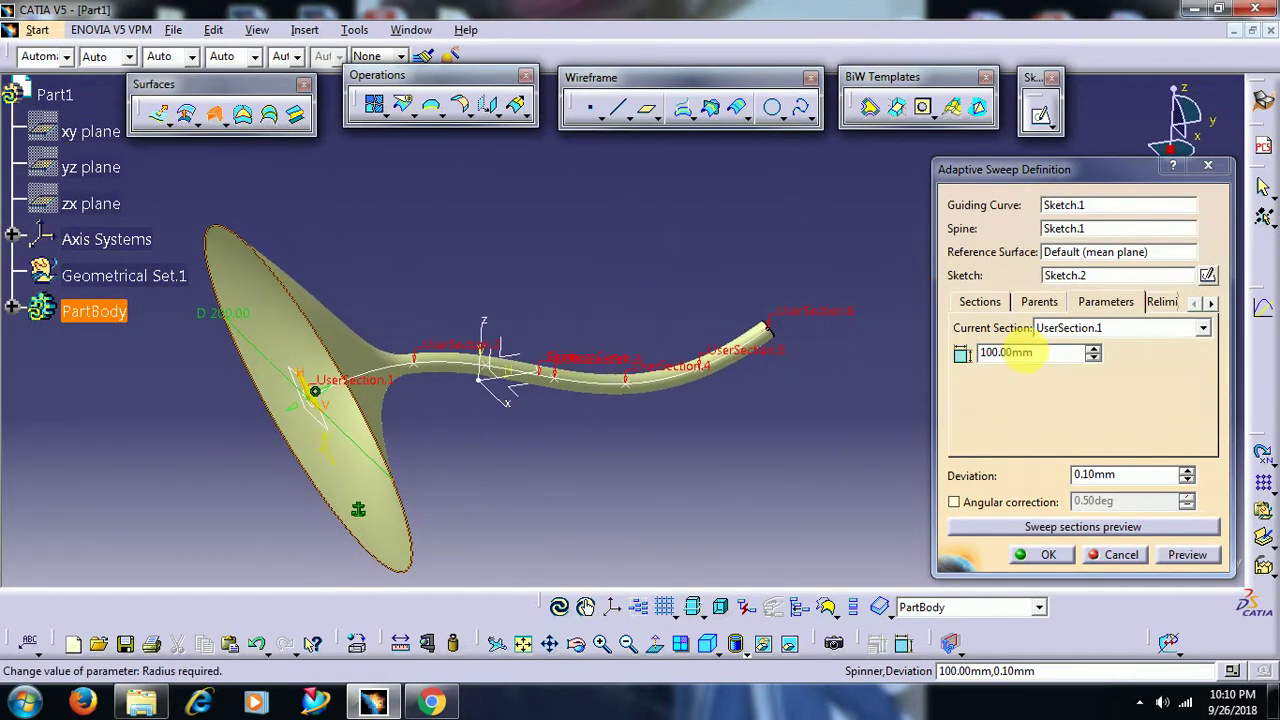
Set UserSection.6 to 100 mm, preview, and create the adaptive sweep.
left_click(1060, 328)
left_click(1080, 418)
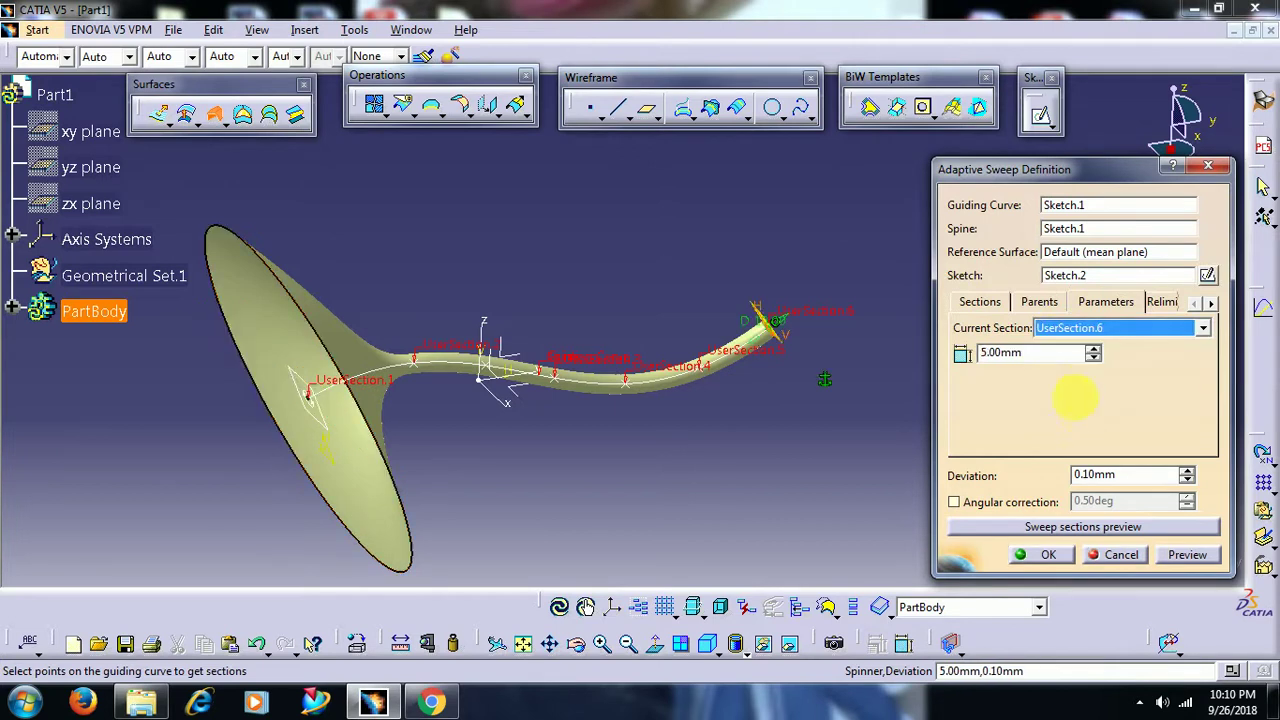
left_click(1058, 356)
type("100")
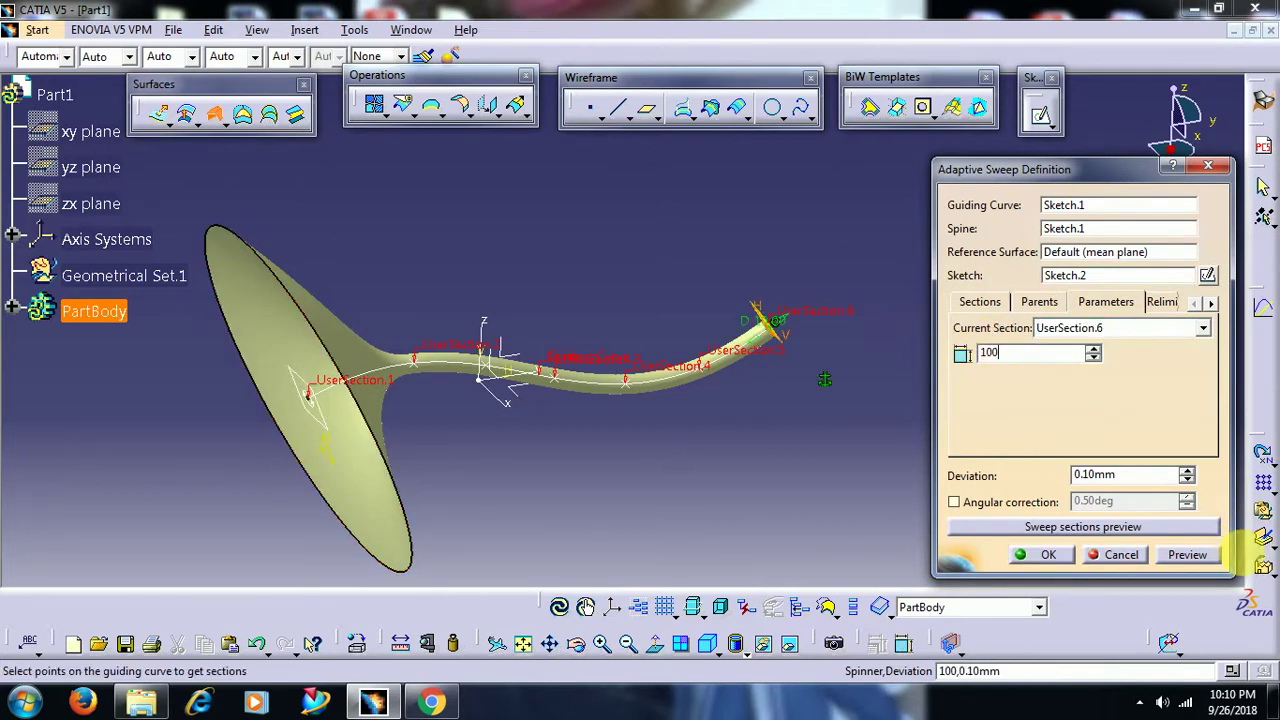
left_click(1210, 554)
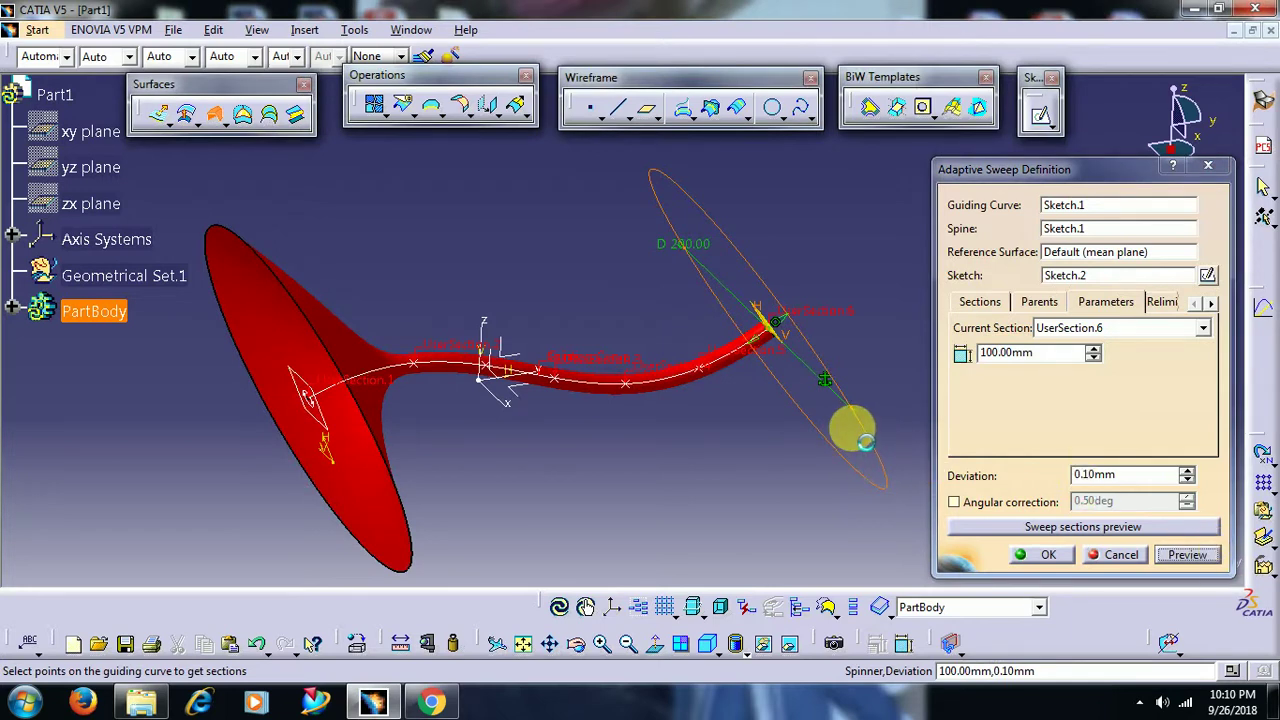
mouse_move(865, 441)
middle_mouse_down()
mouse_move(557, 477)
mouse_move(825, 400)
mouse_move(866, 349)
middle_mouse_up()
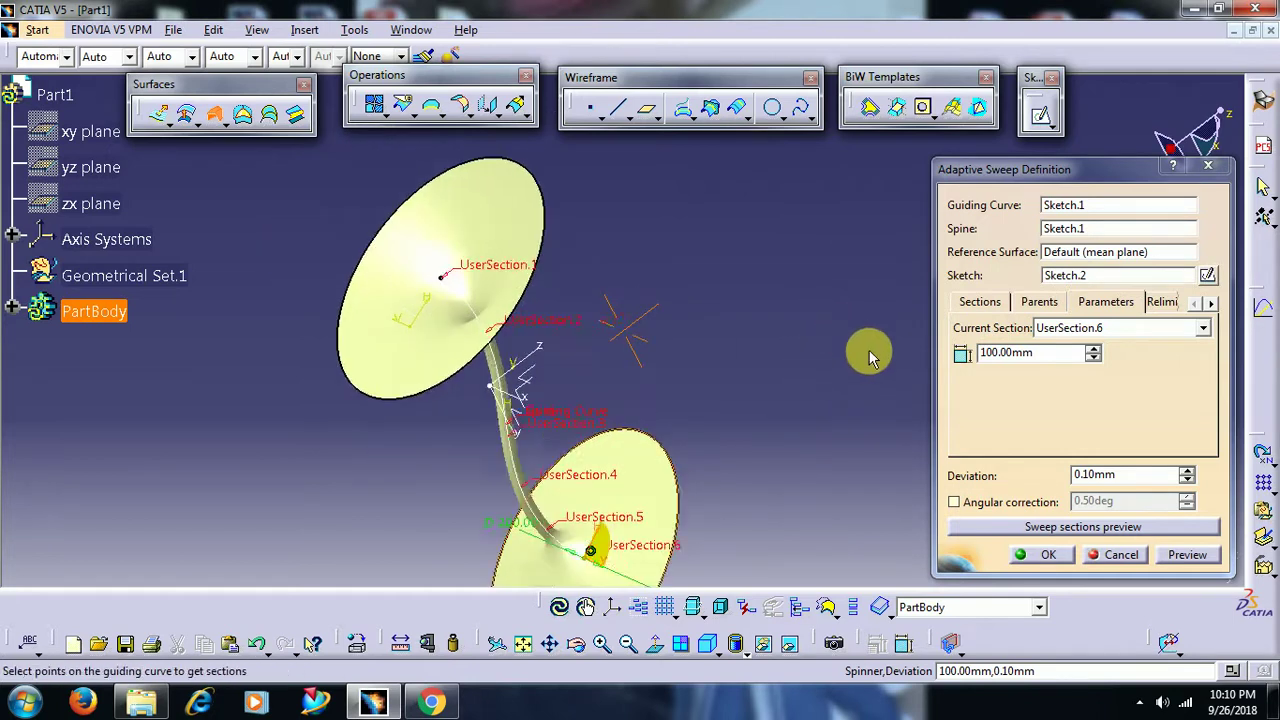
left_click(1047, 557)
Reopen the adaptive sweep and resize UserSection.1 to 50 mm.
mouse_move(591, 366)
middle_mouse_down()
mouse_move(528, 285)
mouse_move(535, 400)
mouse_move(646, 294)
mouse_move(651, 246)
mouse_move(905, 345)
mouse_move(846, 331)
mouse_move(780, 503)
mouse_move(737, 403)
mouse_move(769, 405)
mouse_move(777, 263)
mouse_move(916, 407)
middle_mouse_up()
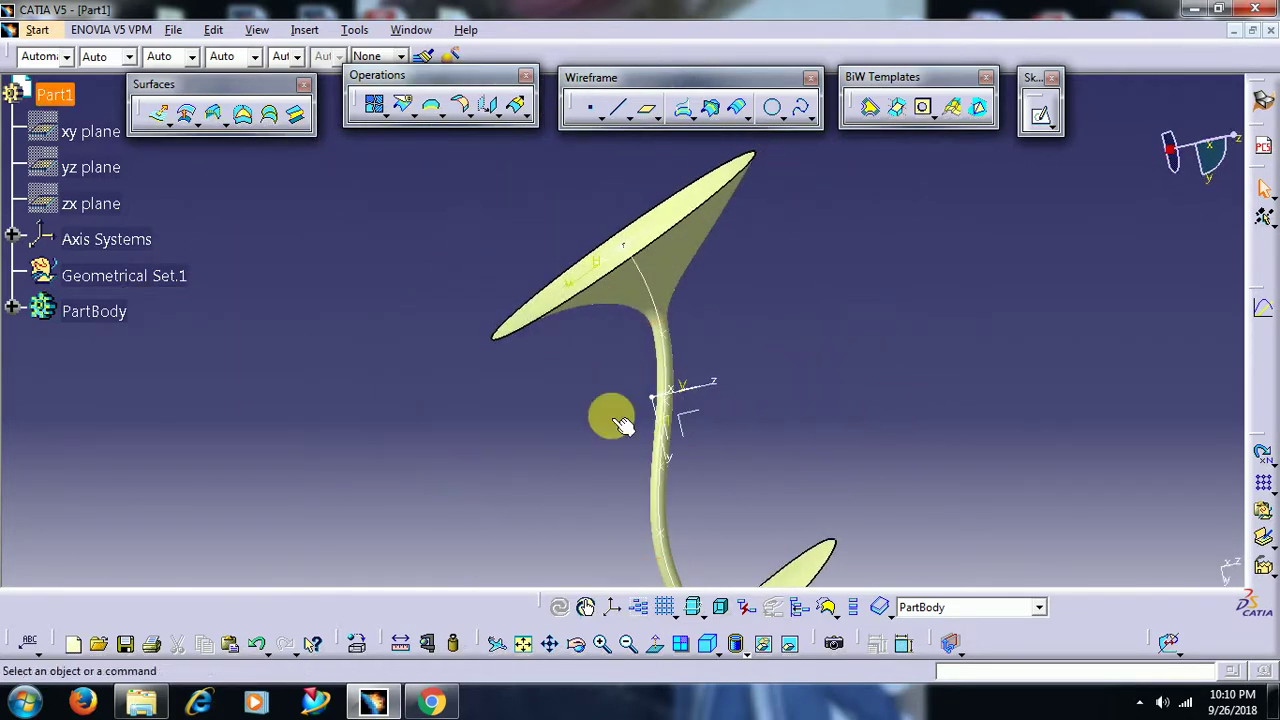
mouse_move(620, 425)
middle_mouse_down()
mouse_move(600, 491)
mouse_move(849, 451)
mouse_move(760, 514)
mouse_move(745, 362)
mouse_move(766, 397)
mouse_move(771, 369)
mouse_move(747, 480)
middle_mouse_up()
double_click(463, 305)
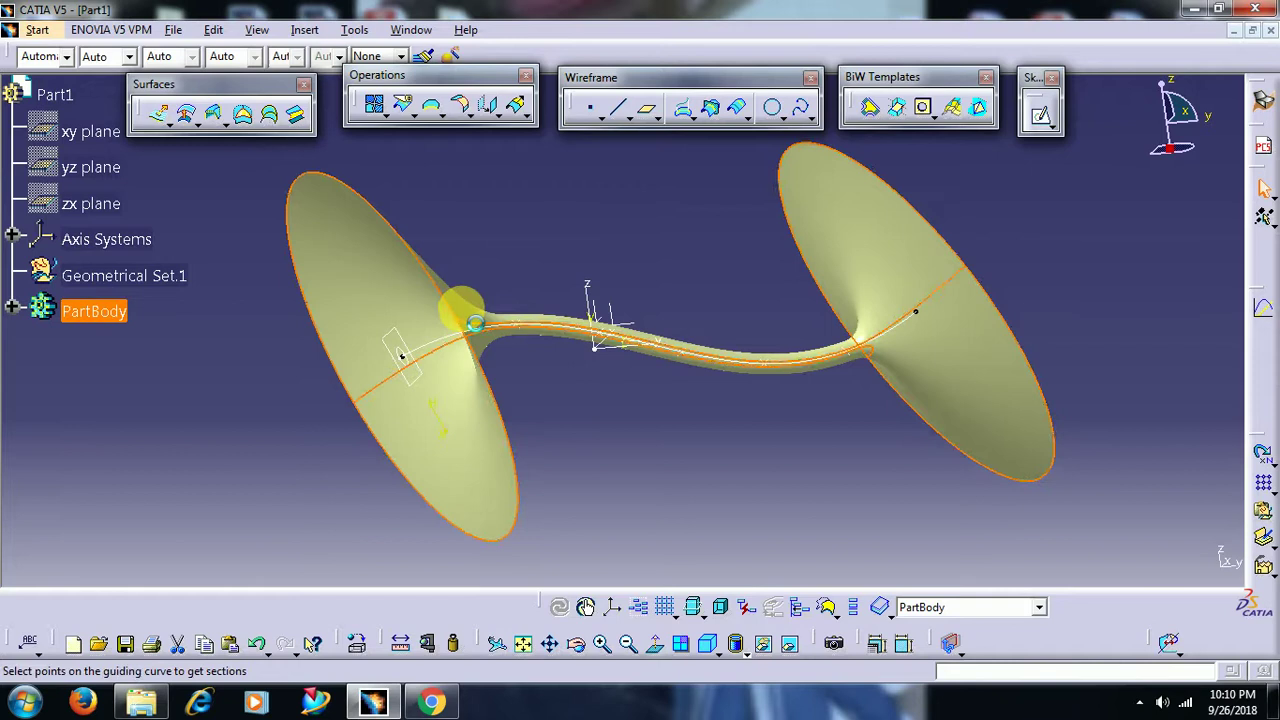
left_click(1055, 280)
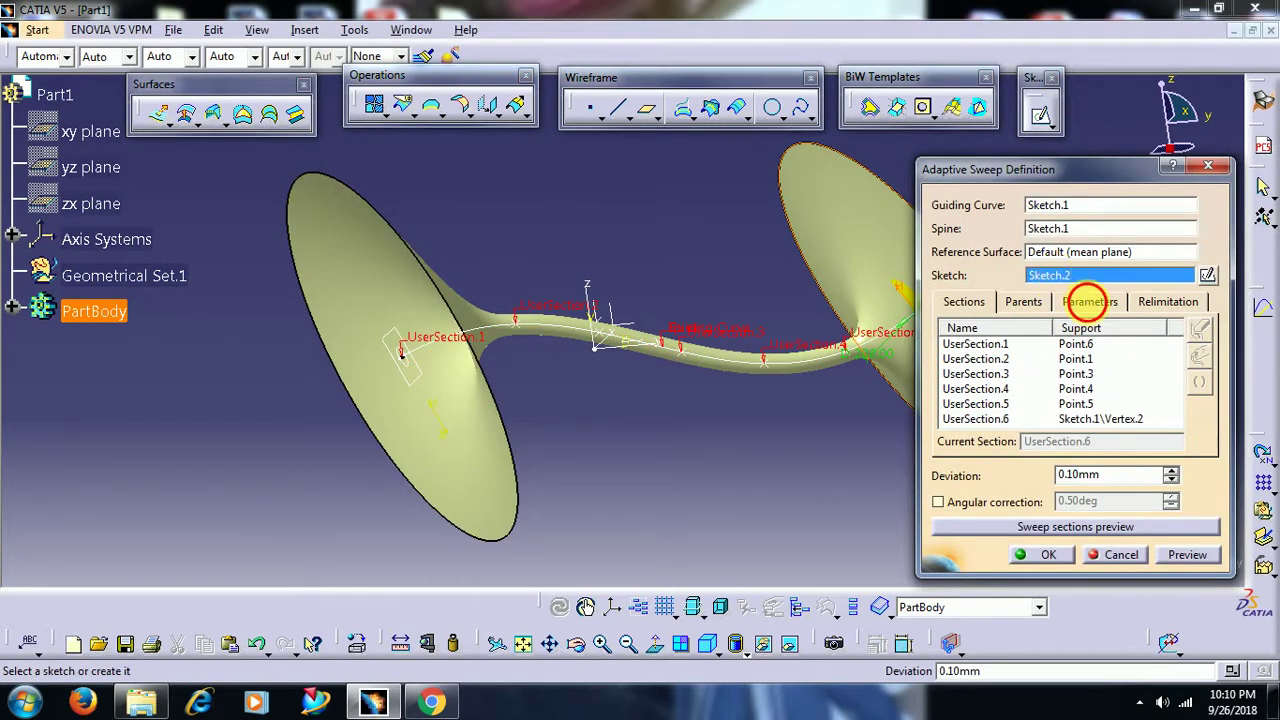
left_click(1088, 301)
left_click(1070, 328)
left_click(1055, 341)
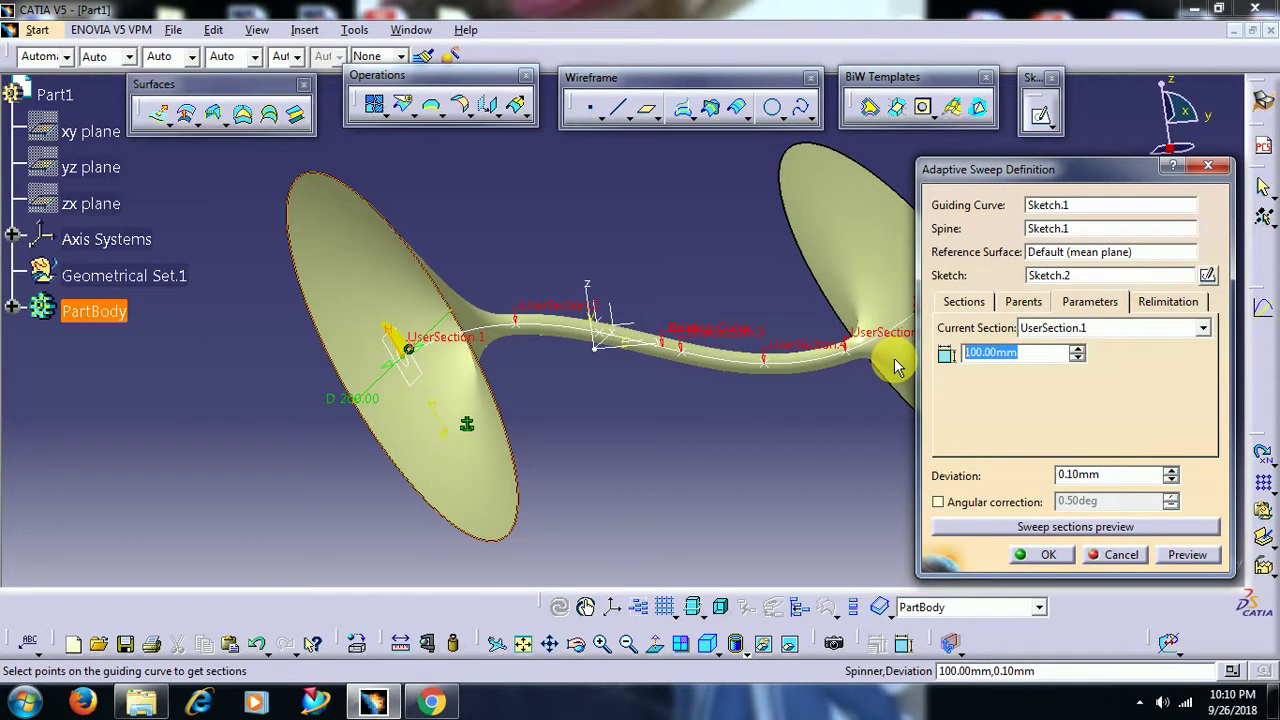
type("50")
left_click(1182, 562)
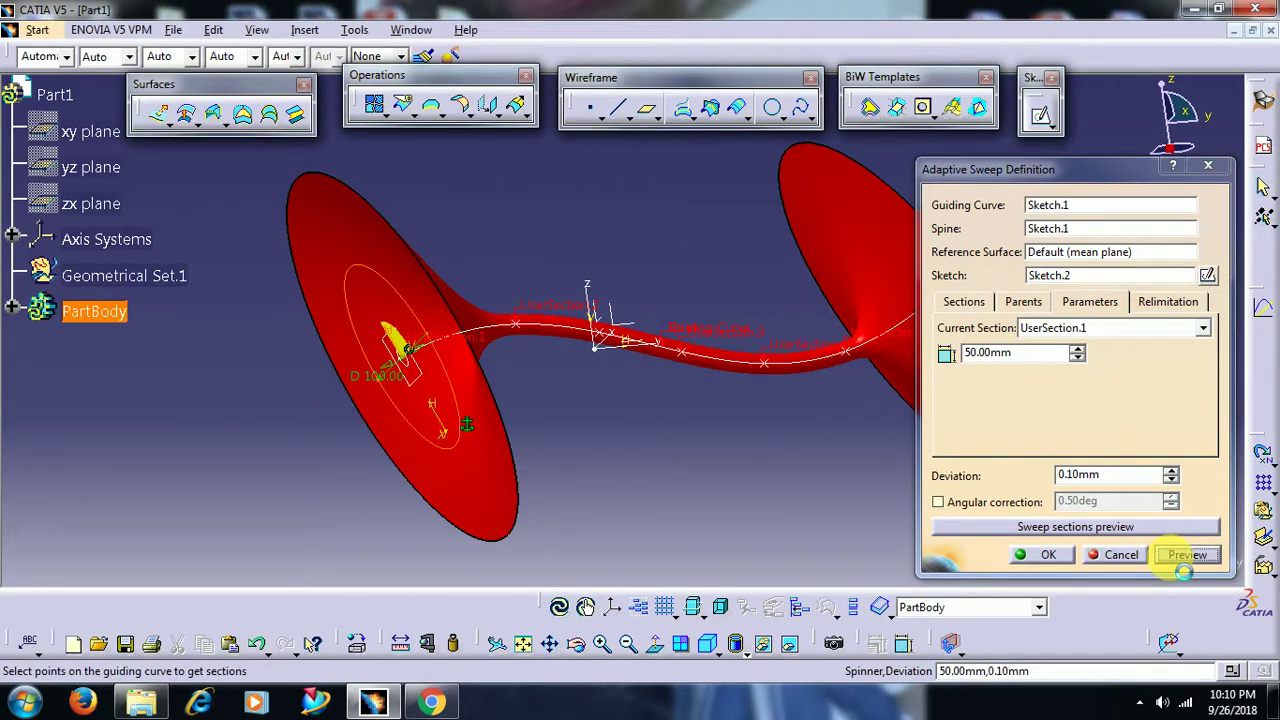
left_click(1183, 568)
middle_click_drag(772, 388, 740, 400, "ctrl")
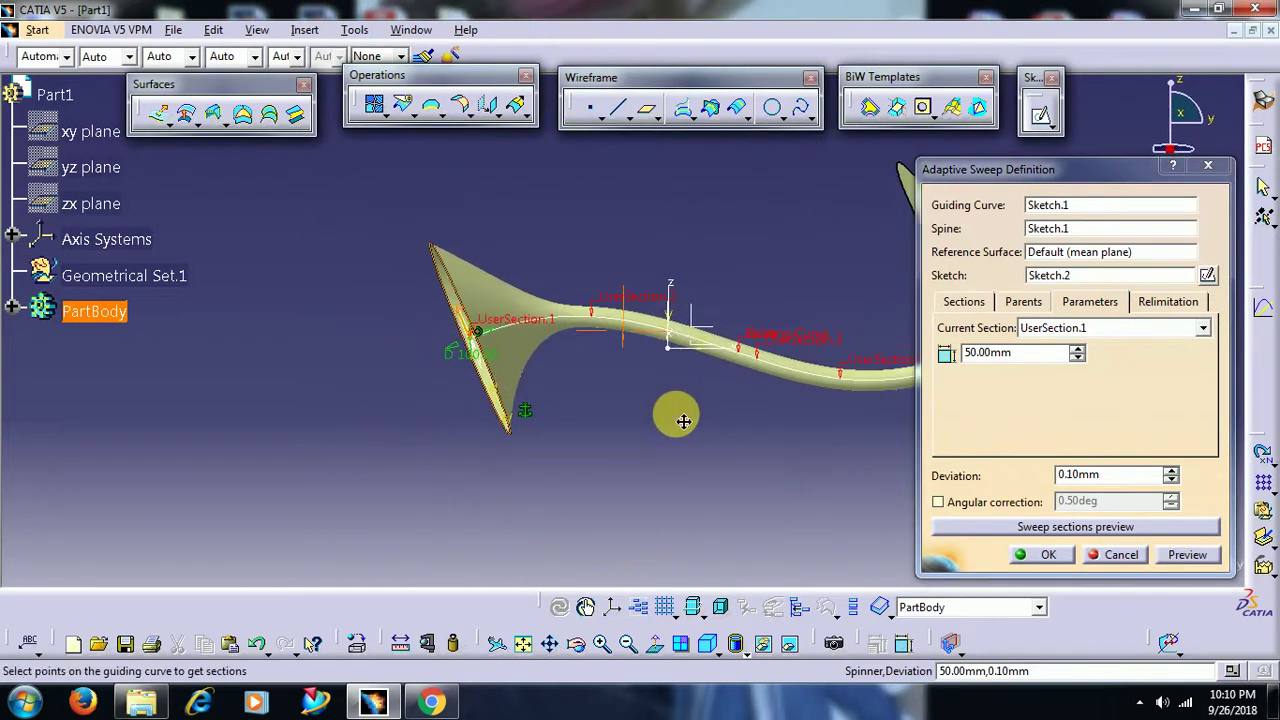
Set UserSection.2 to 40 mm and preview the sweep.
left_click(1080, 328)
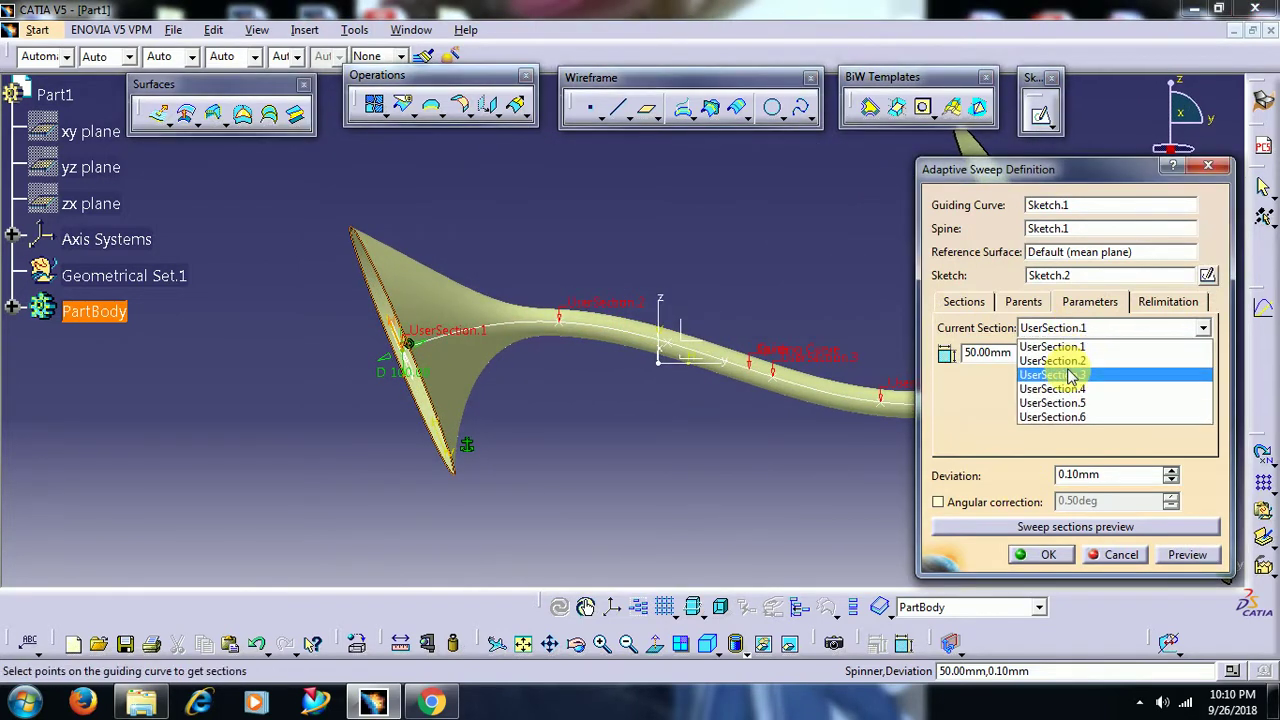
left_click(1035, 365)
left_click_drag(1008, 352, 950, 354)
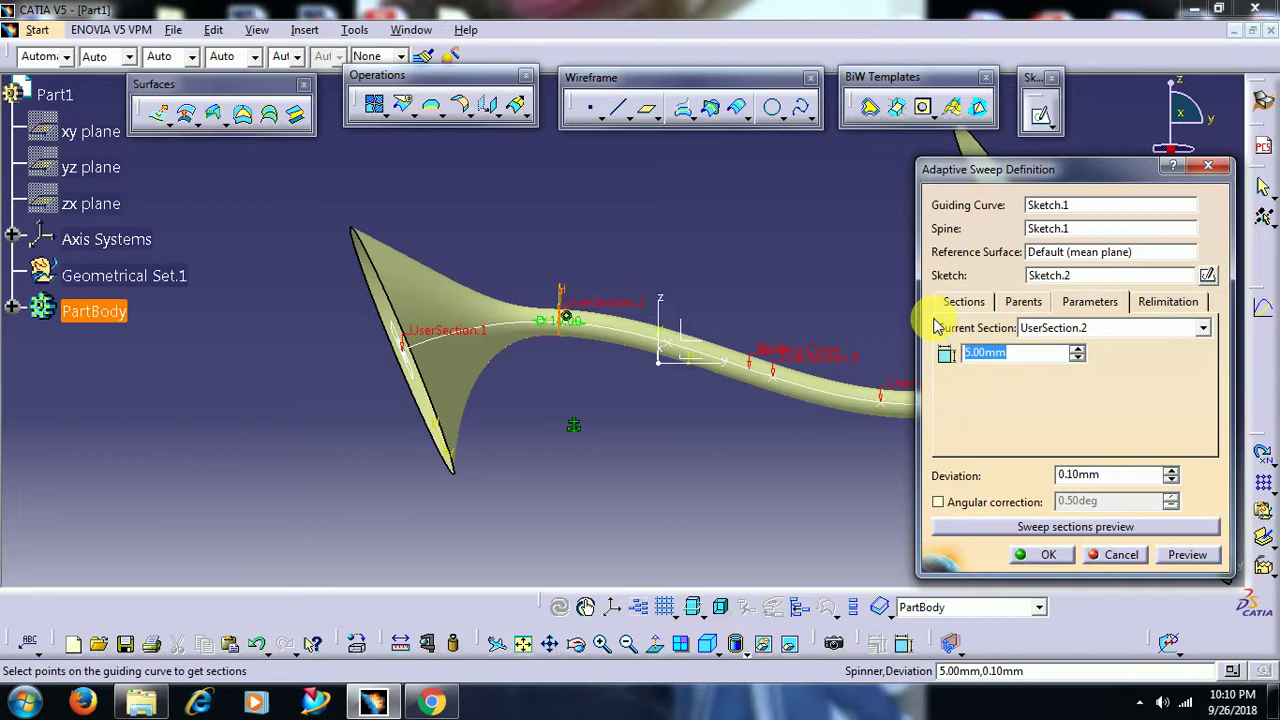
type("40")
left_click(1187, 554)
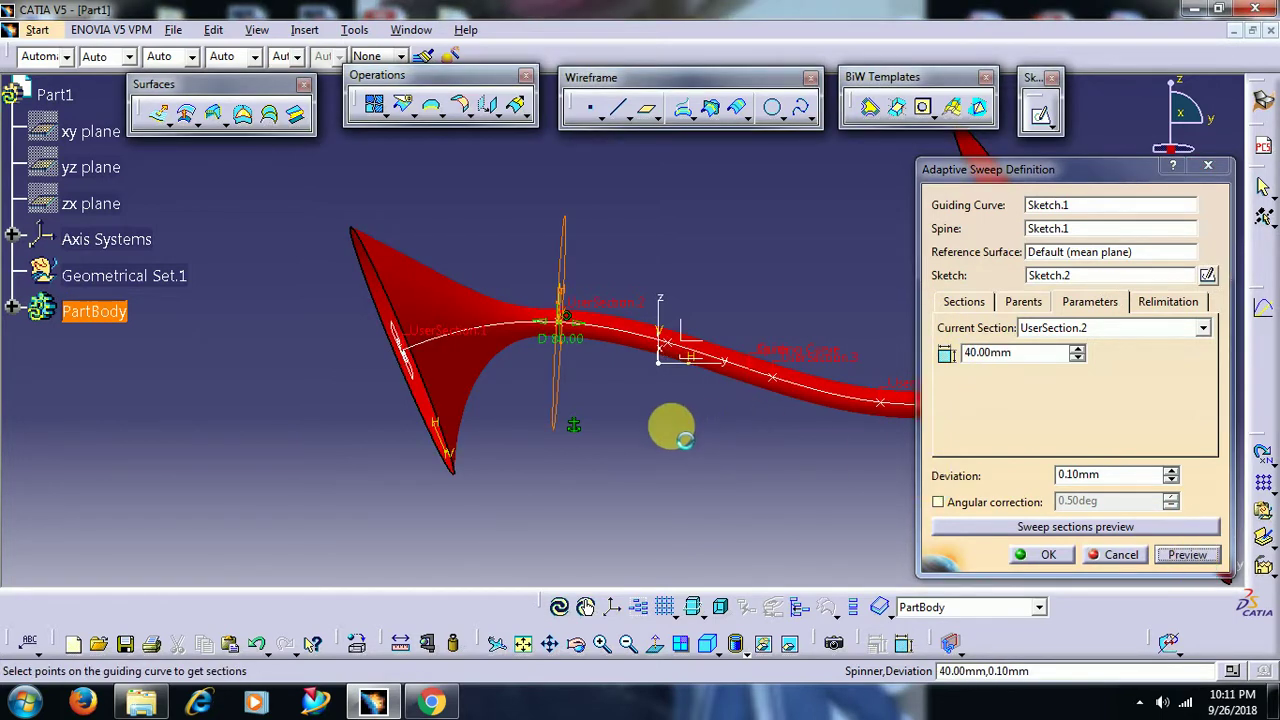
mouse_move(730, 432)
middle_mouse_down()
mouse_move(605, 457)
mouse_move(651, 460)
middle_mouse_up()
Set UserSection.6 to 50 mm and UserSection.5 to 40 mm, then confirm the sweep.
left_click(1088, 328)
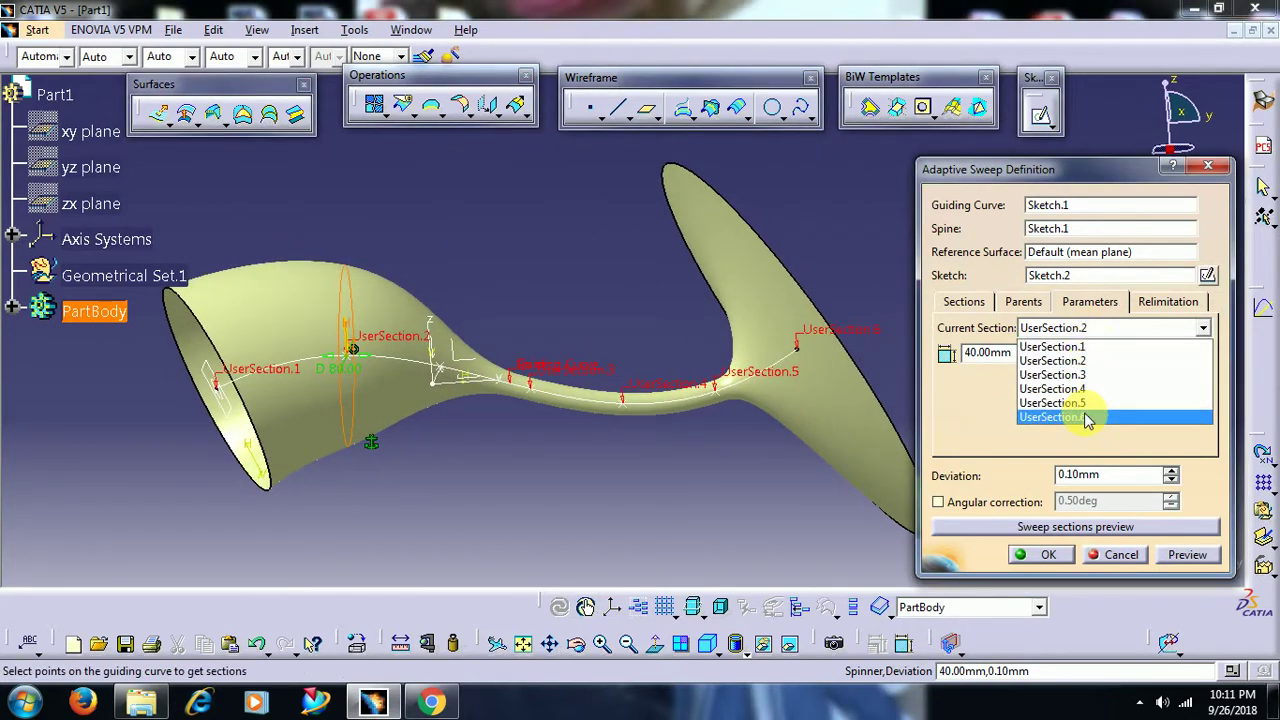
left_click(1087, 418)
double_click(1035, 362)
type("50")
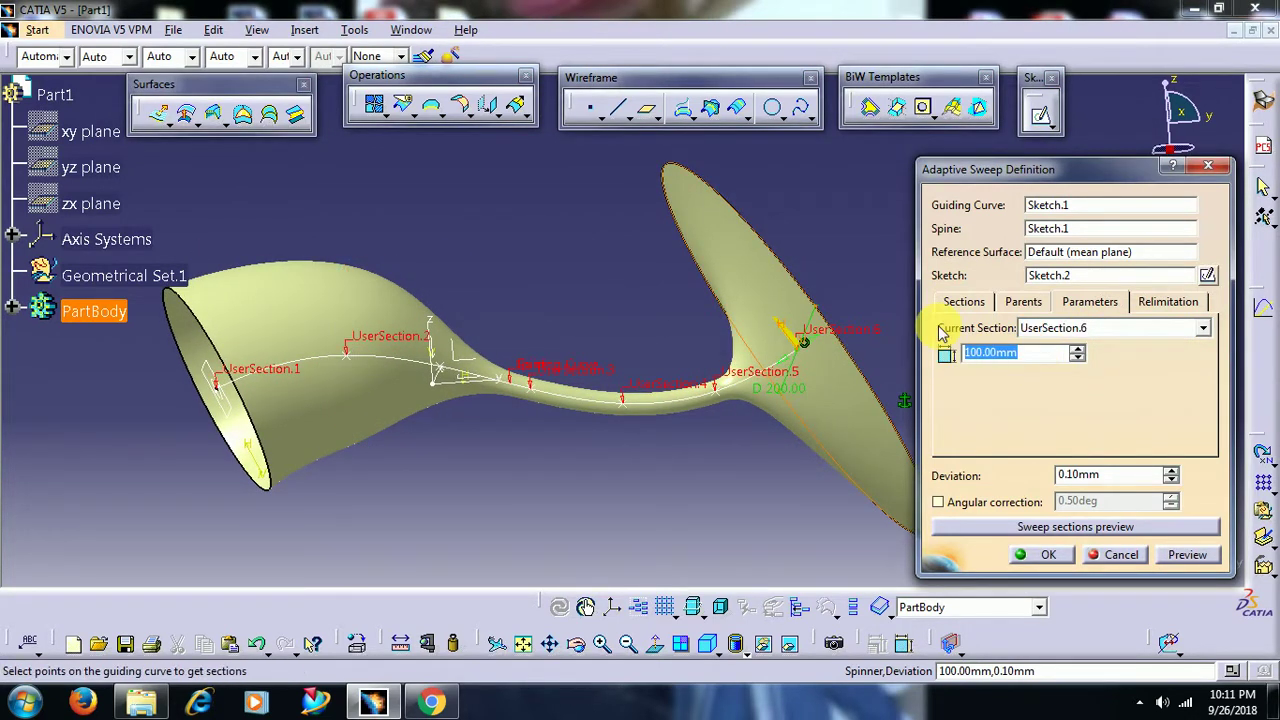
left_click(1192, 560)
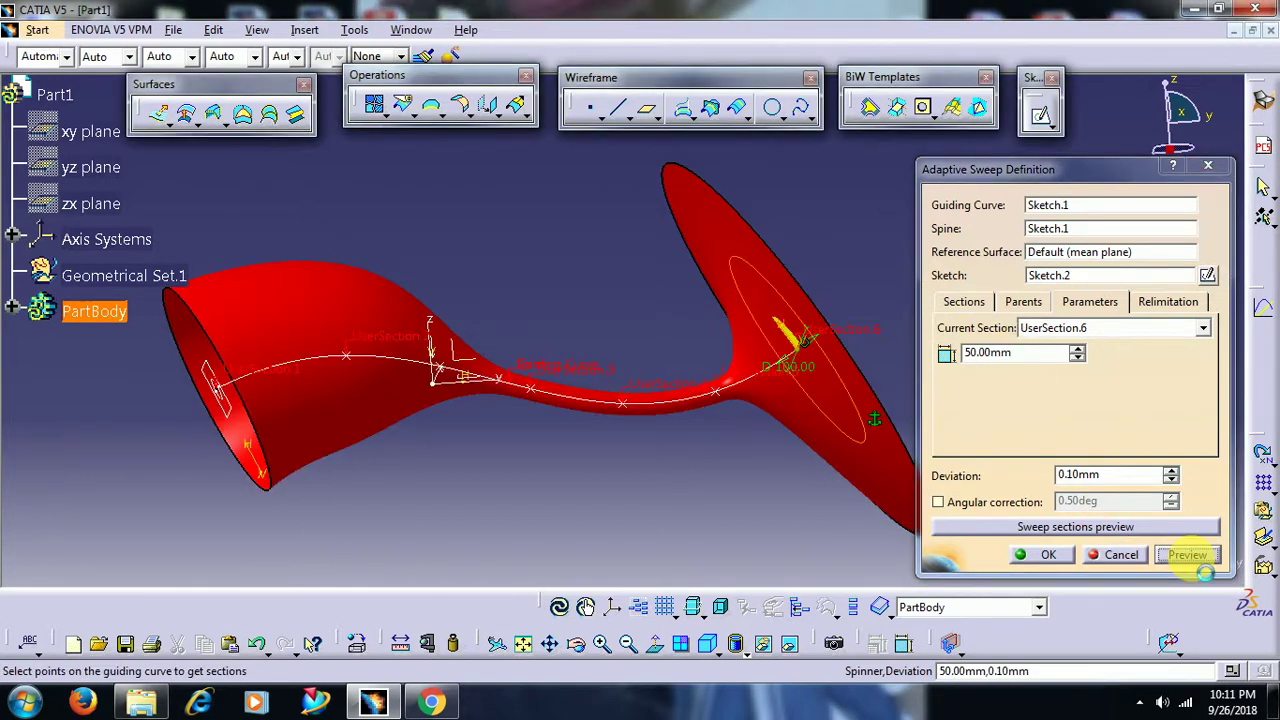
left_click(1113, 332)
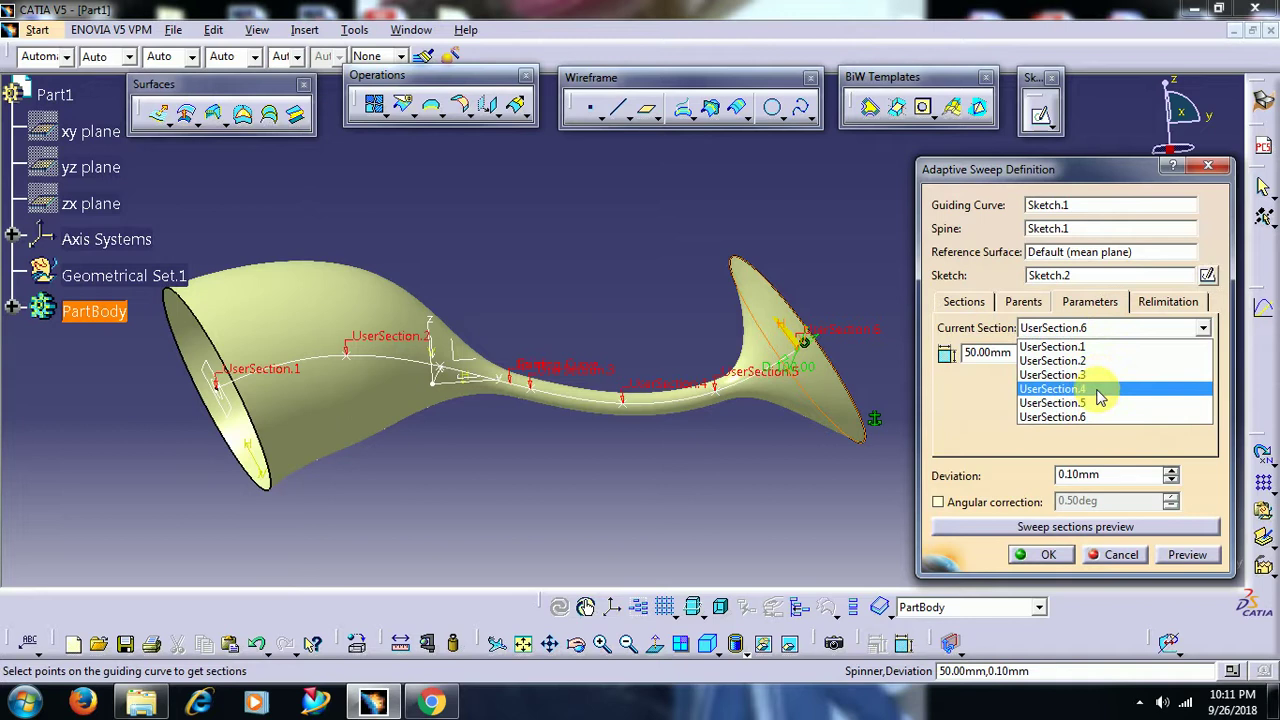
left_click(1032, 375)
left_click(947, 355)
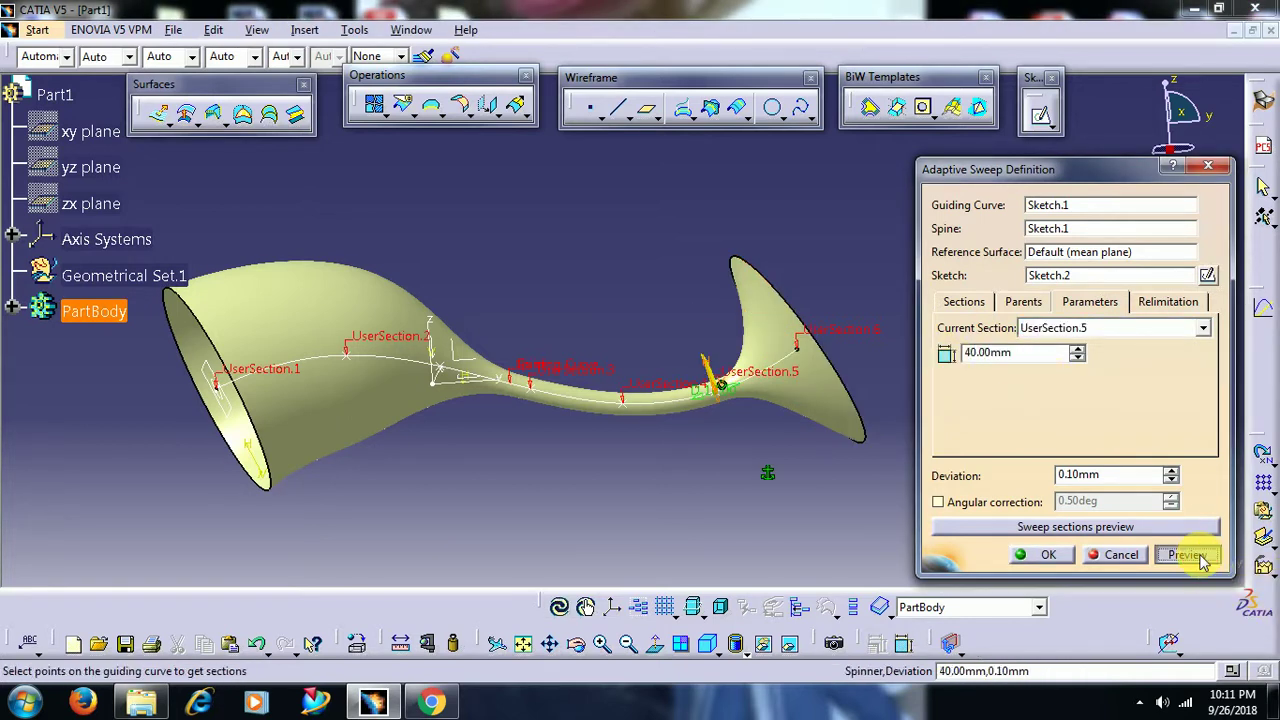
left_click(1067, 567)
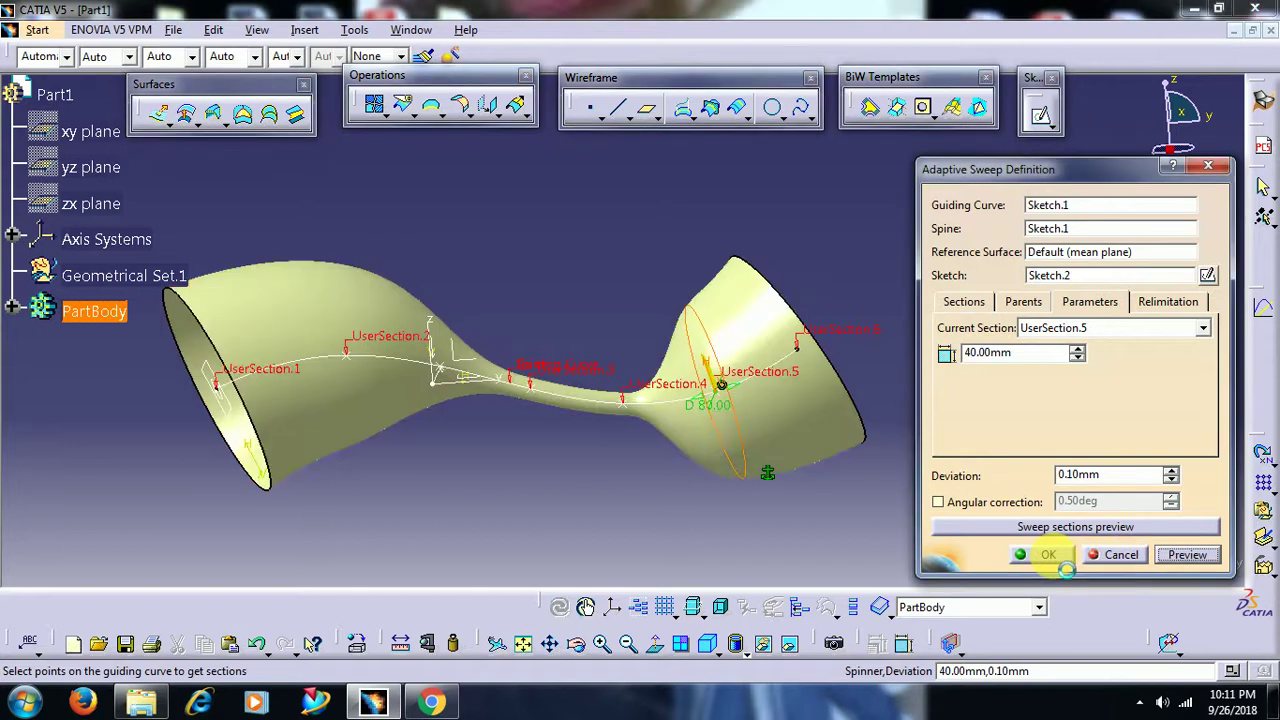
Expand PartBody in the tree and orbit the part to inspect the sweep's flared ends.
mouse_move(620, 330)
middle_mouse_down()
mouse_move(587, 397)
mouse_move(700, 380)
middle_mouse_up()
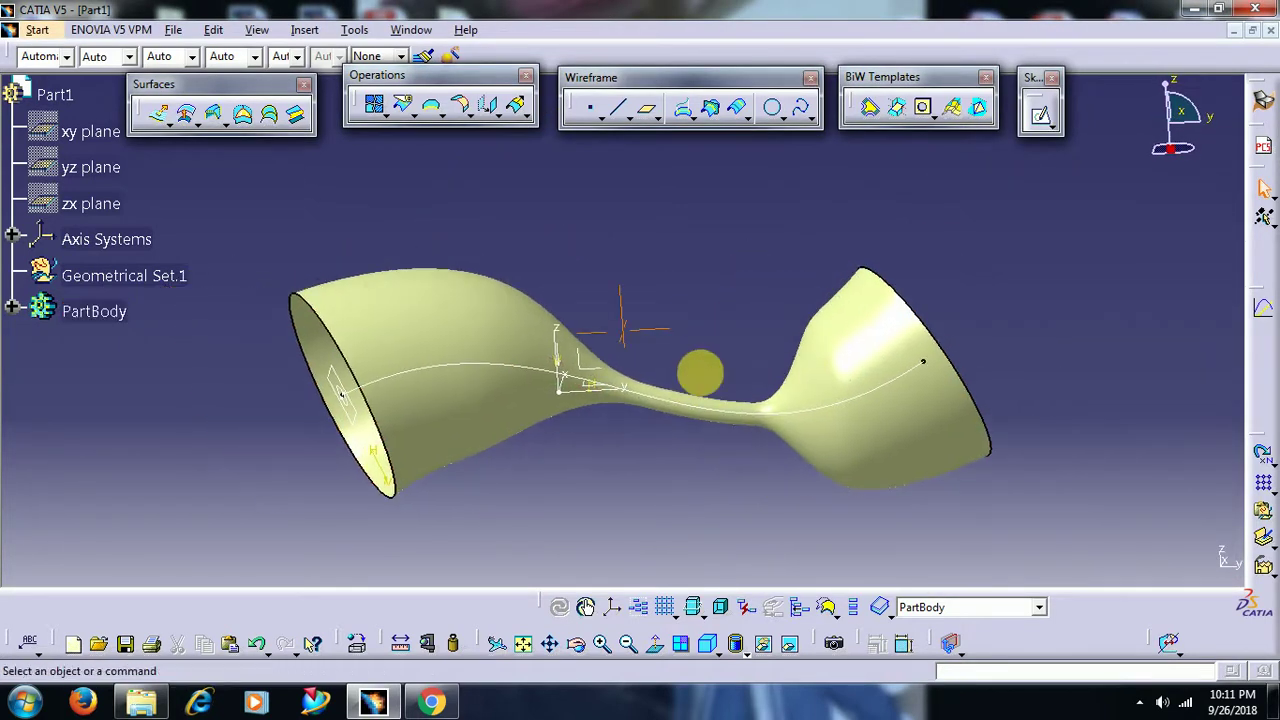
left_click(14, 308)
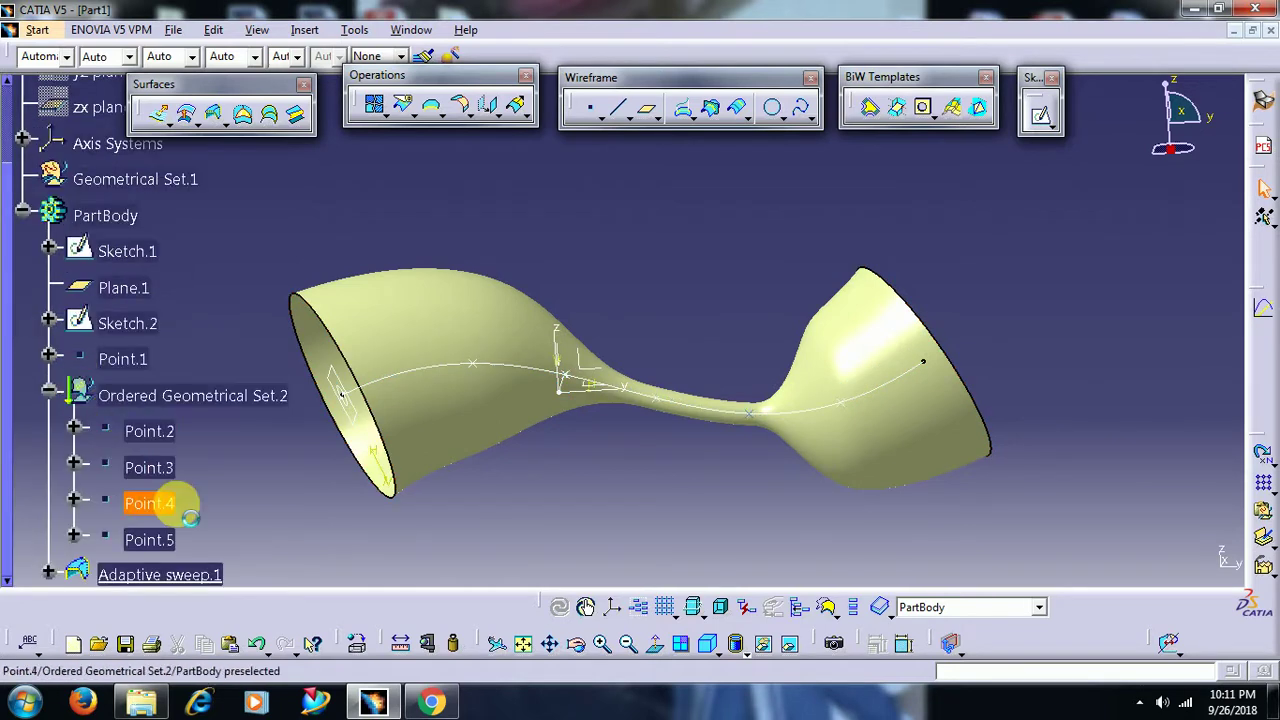
mouse_move(594, 486)
middle_mouse_down()
mouse_move(698, 495)
mouse_move(771, 480)
mouse_move(749, 463)
middle_mouse_up()
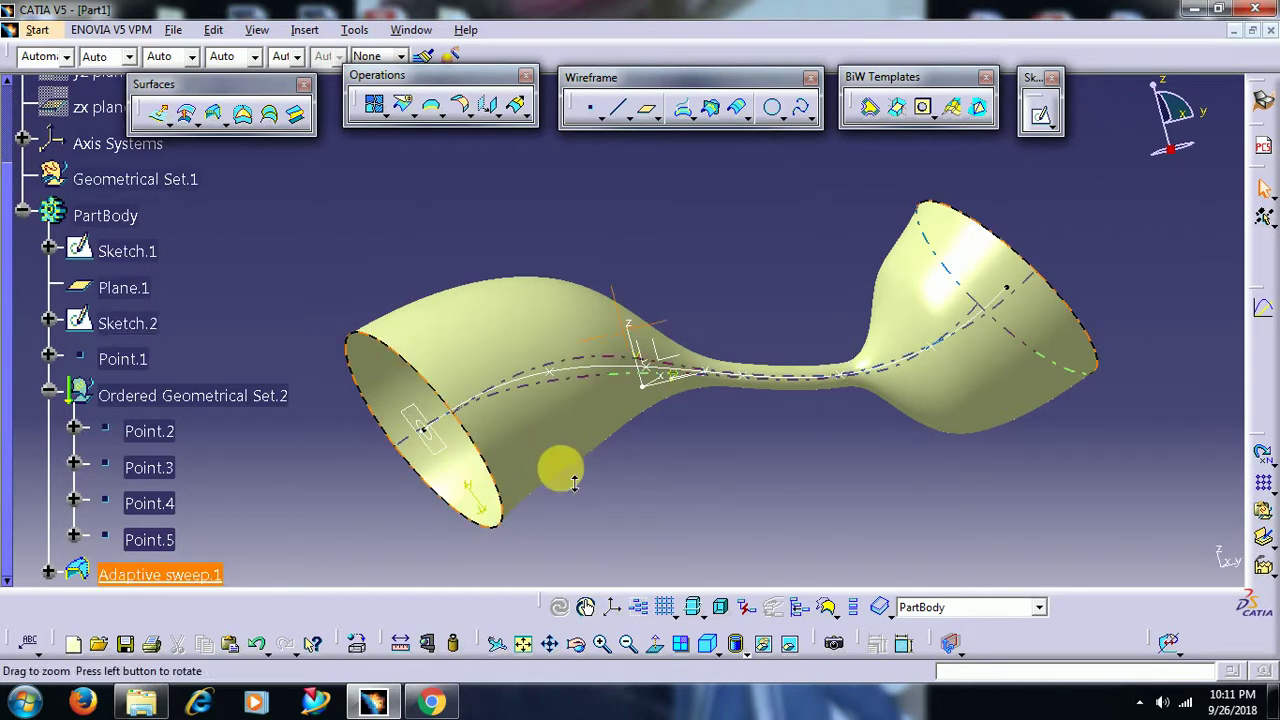
mouse_move(574, 483)
middle_mouse_down()
mouse_move(600, 449)
mouse_move(663, 420)
middle_mouse_up()
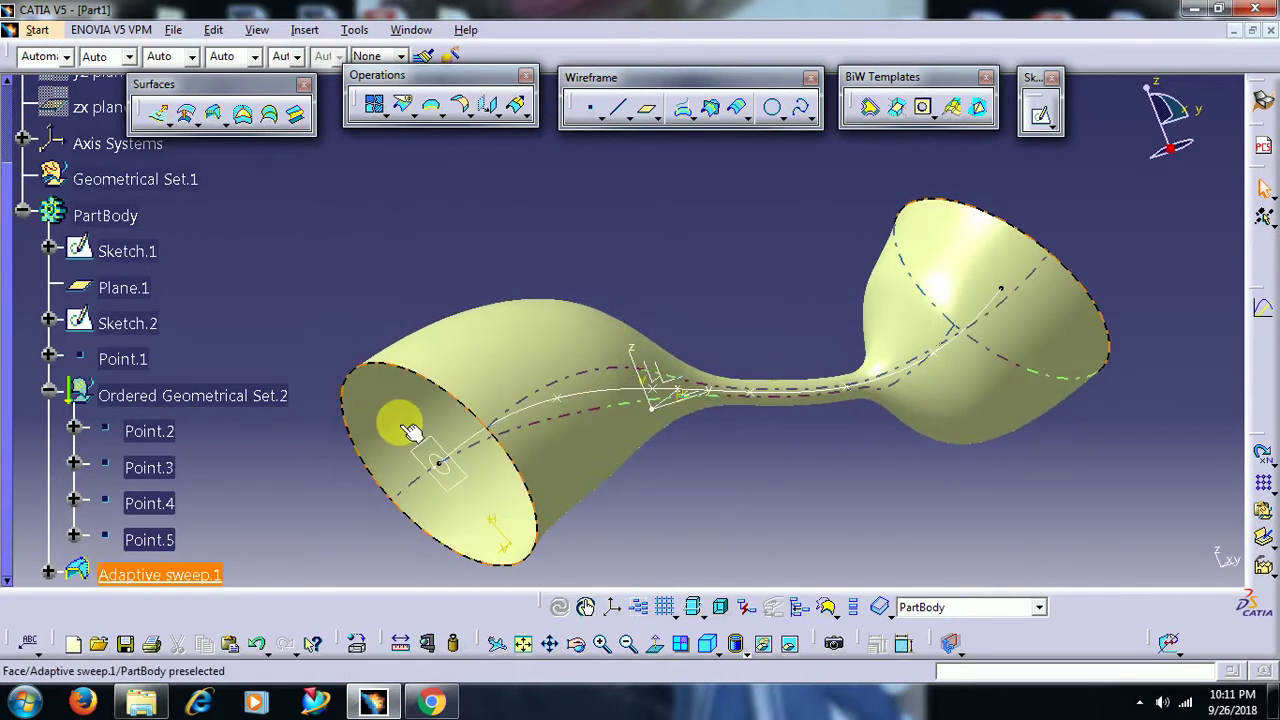
Delete Adaptive sweep.1 through its context menu, dismissing the geometrical set menu.
right_click(483, 300)
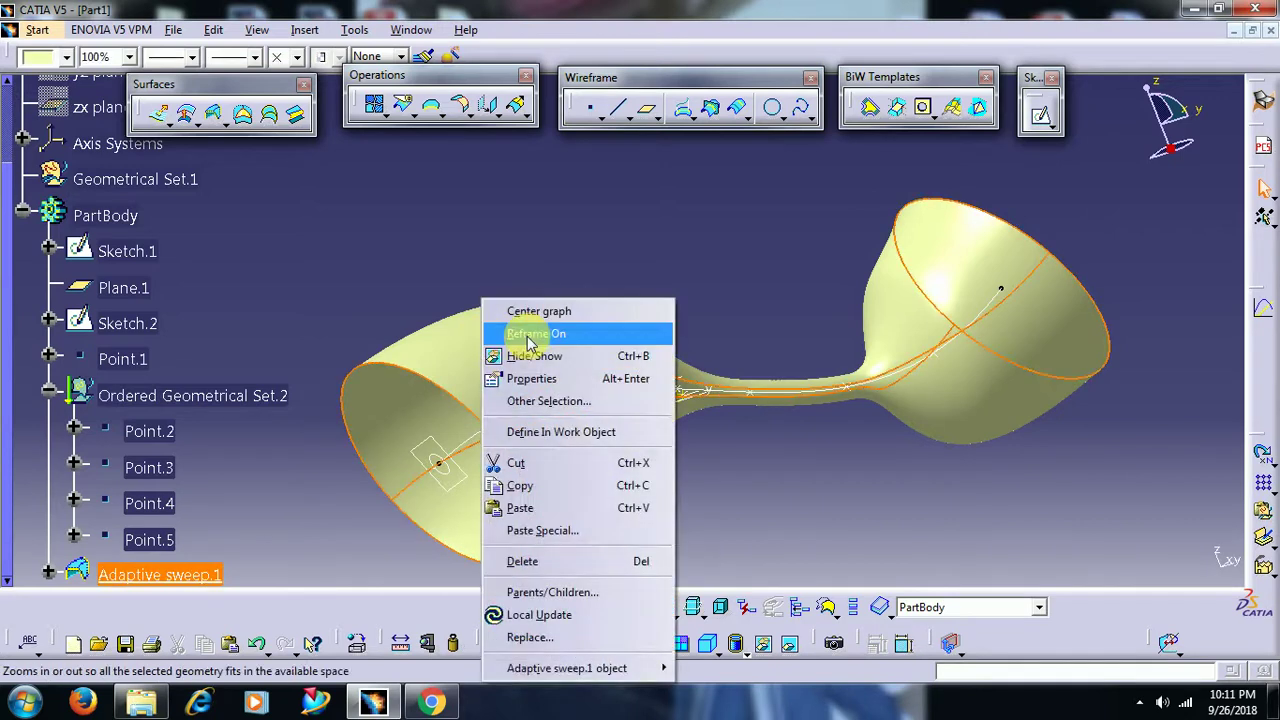
left_click(608, 561)
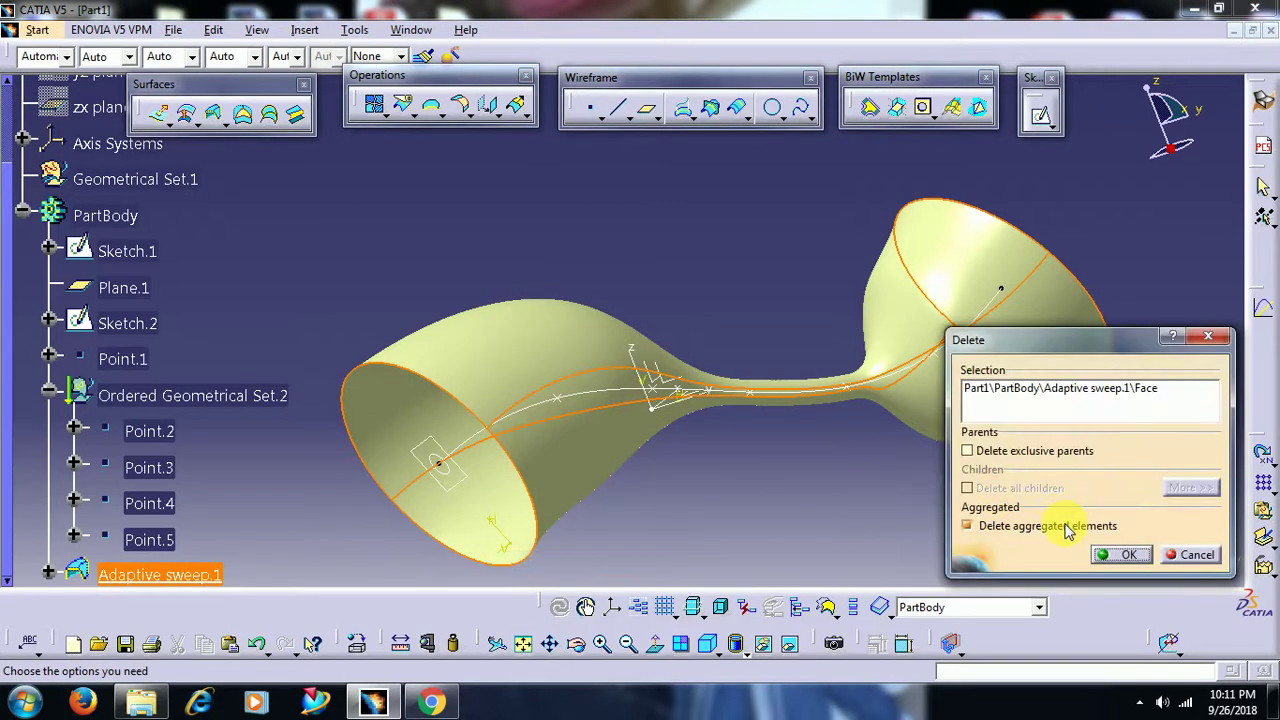
left_click(1113, 555)
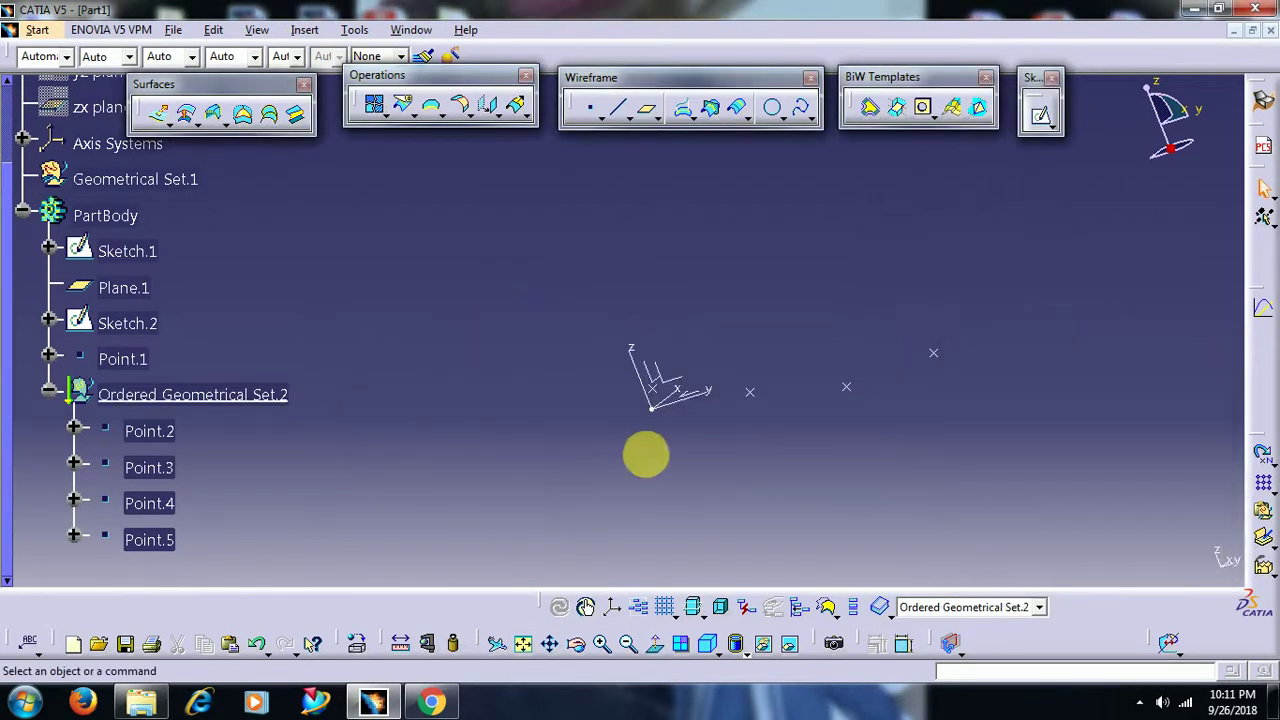
right_click(160, 397)
left_click(450, 474)
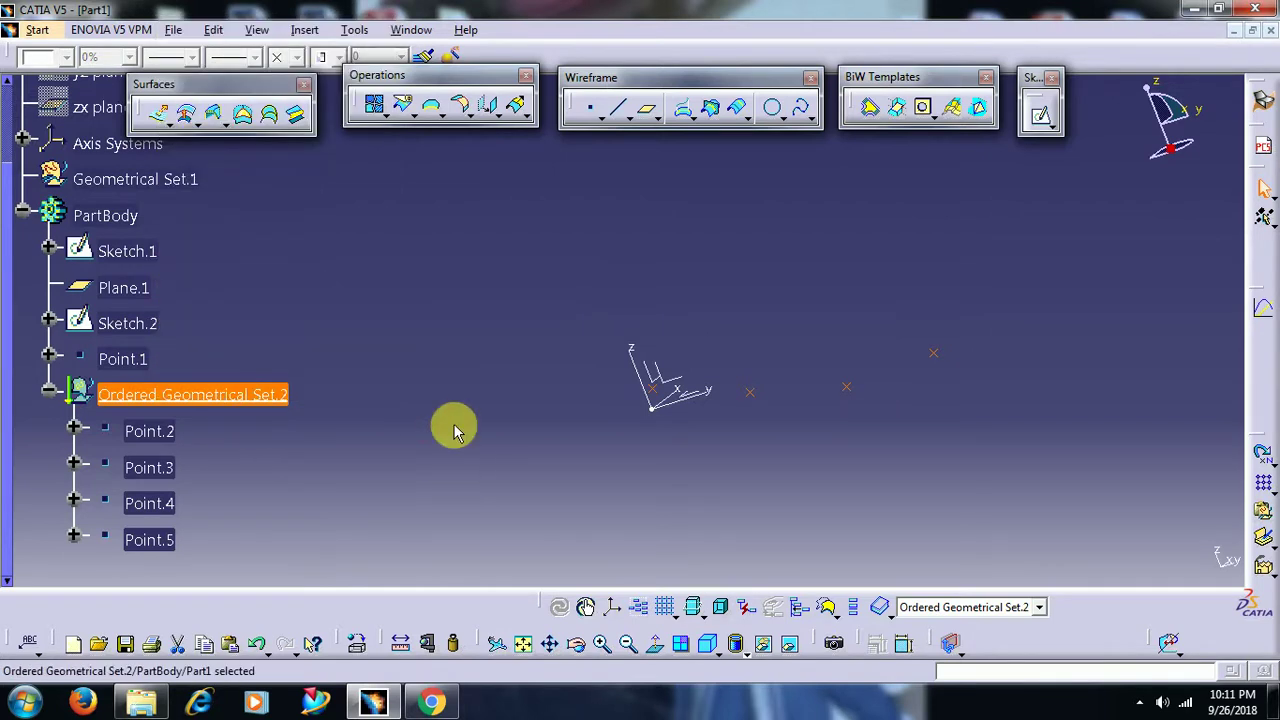
left_click(453, 425)
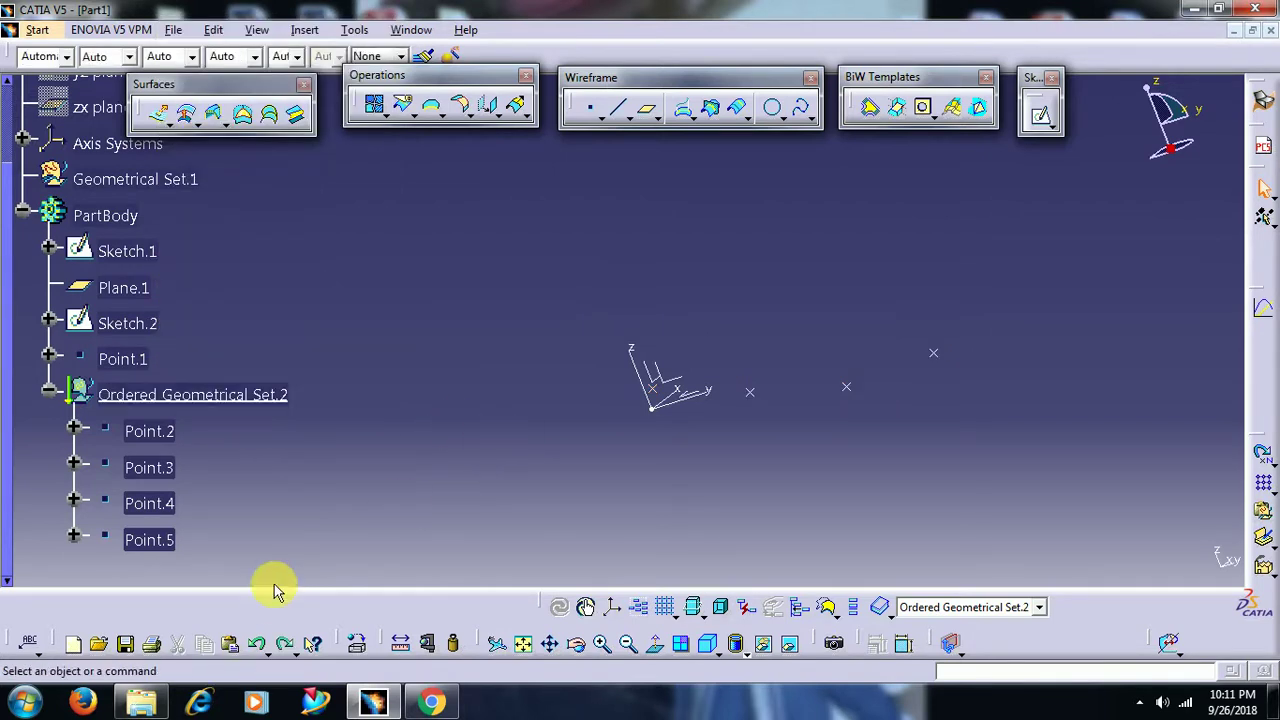
Delete the remaining adaptive sweep surface and collapse Ordered Geometrical Set.2 and PartBody.
left_click(258, 645)
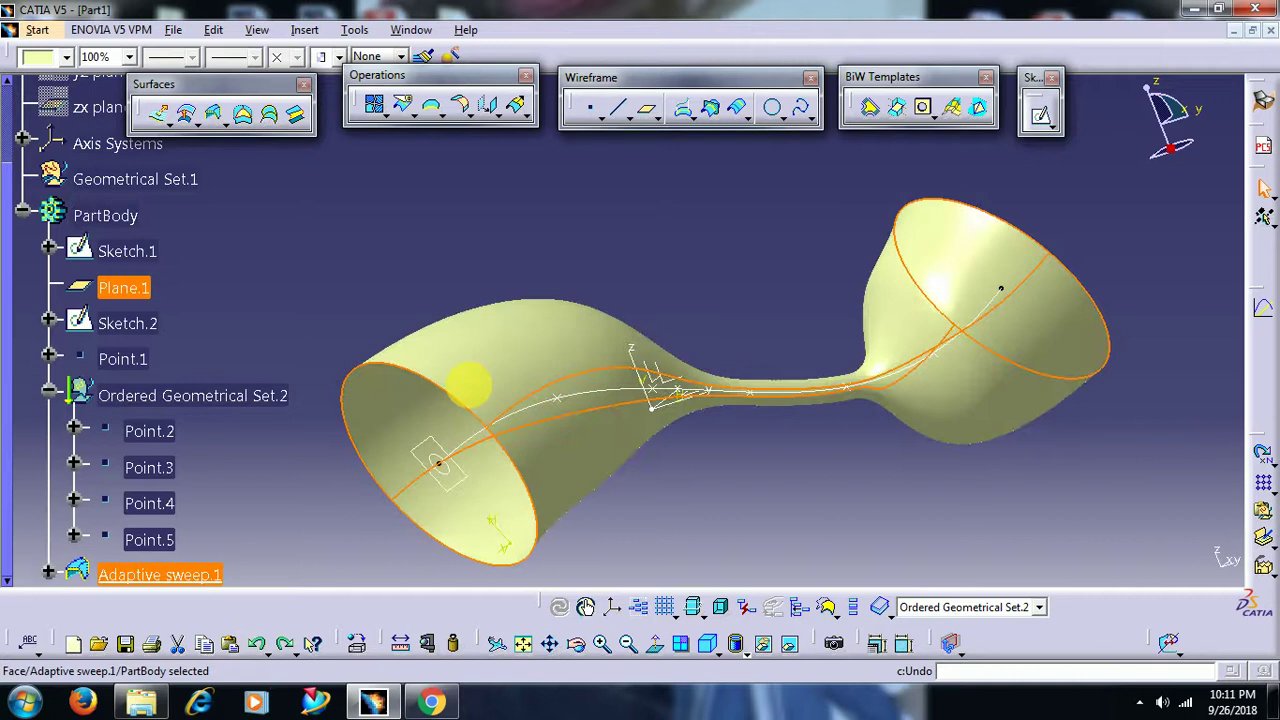
right_click(536, 300)
left_click(640, 561)
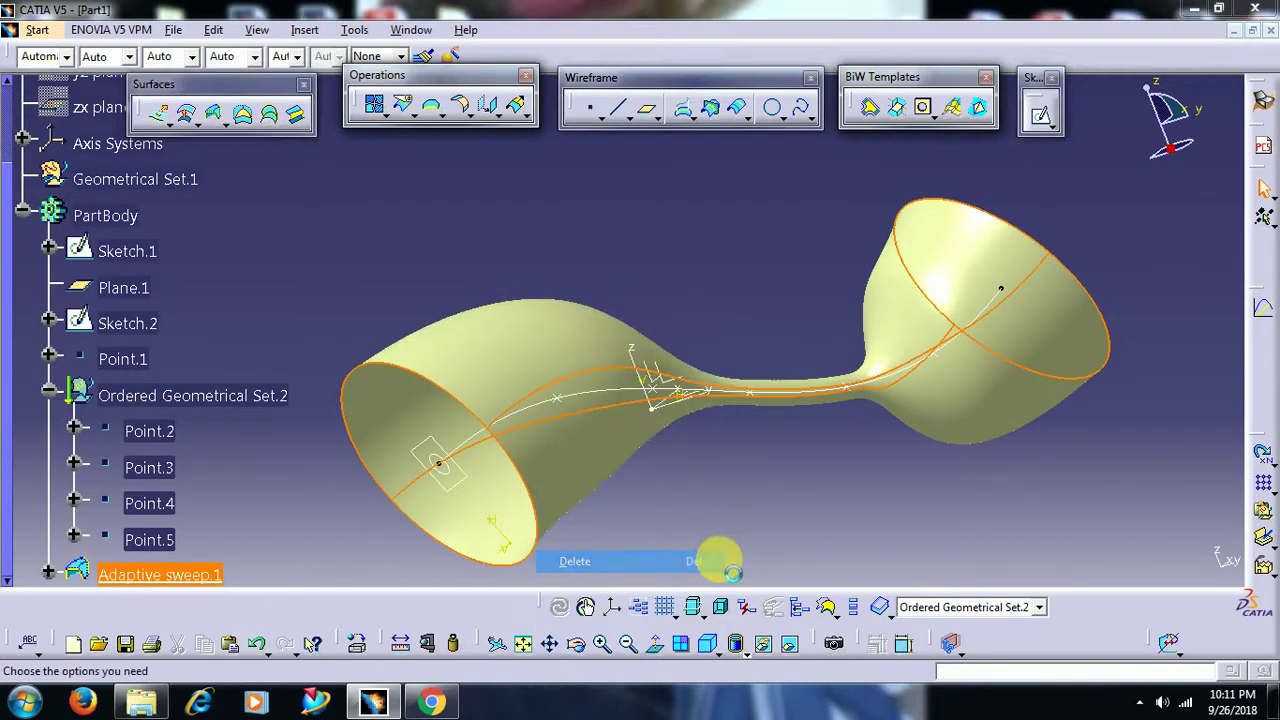
left_click(1130, 556)
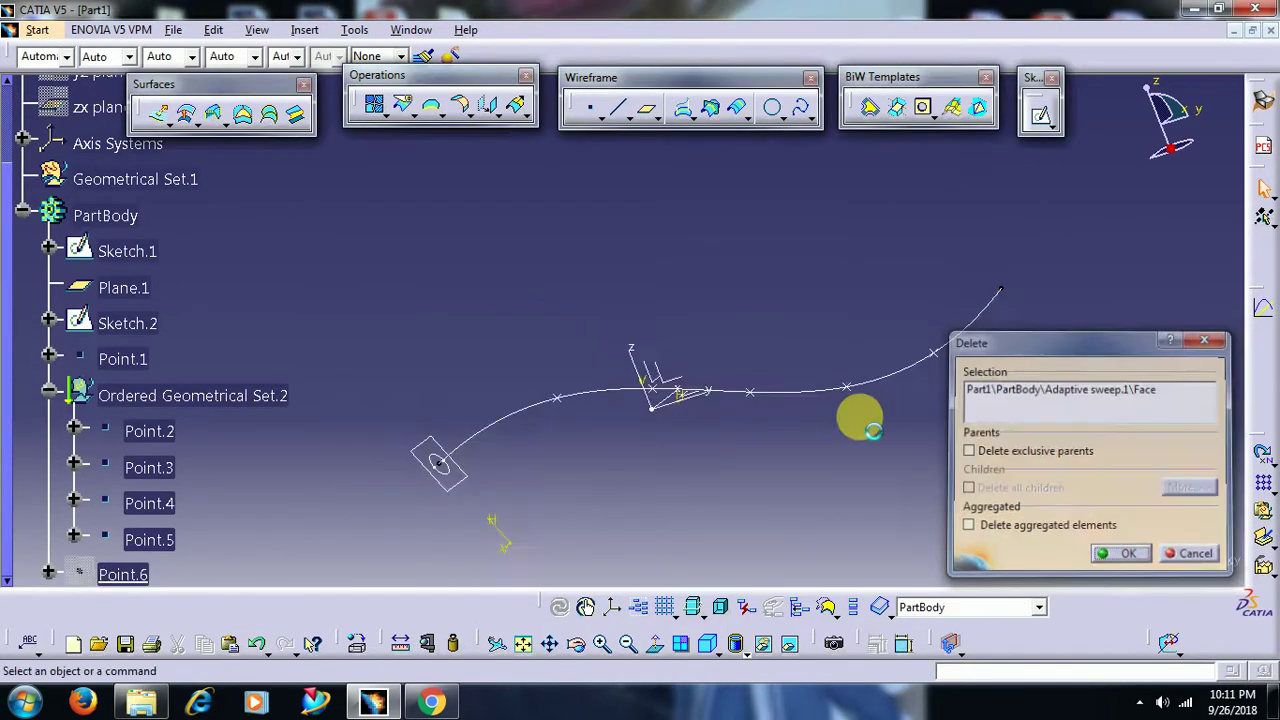
left_click(50, 392)
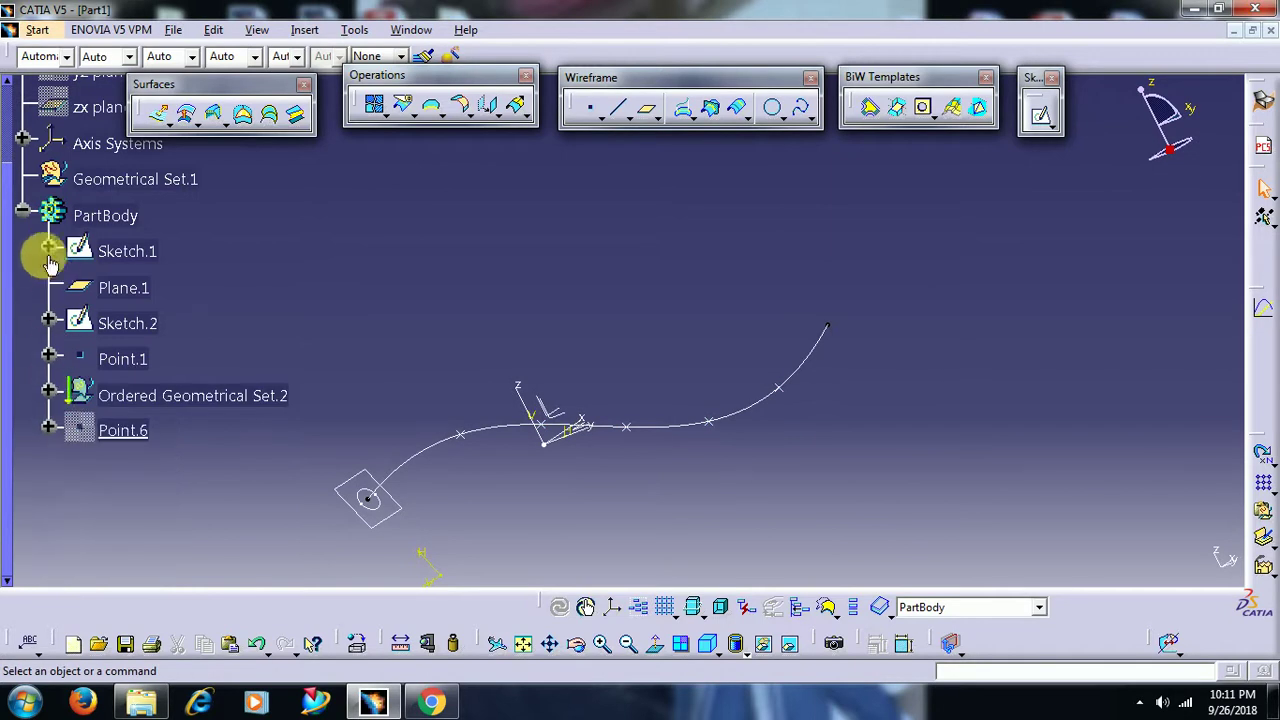
left_click(24, 210)
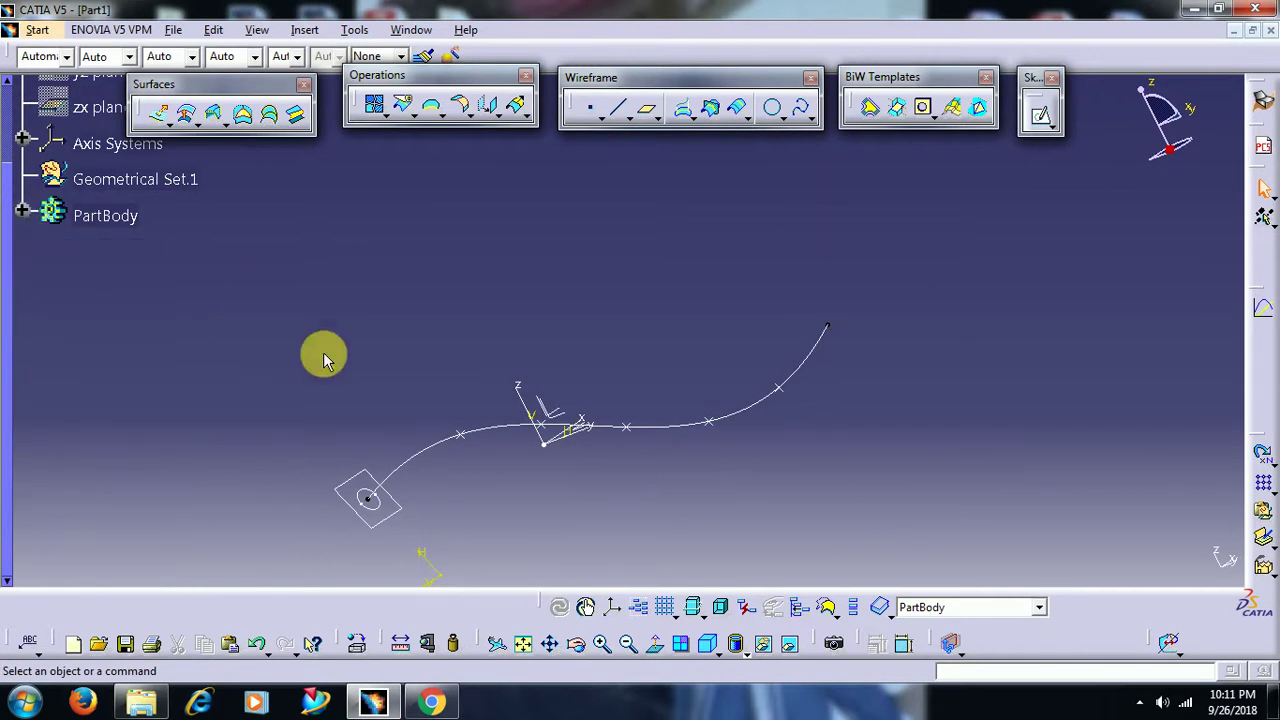
Open Sketch.2, delete the circle and leftover line, and draw a rectangle.
double_click(390, 515)
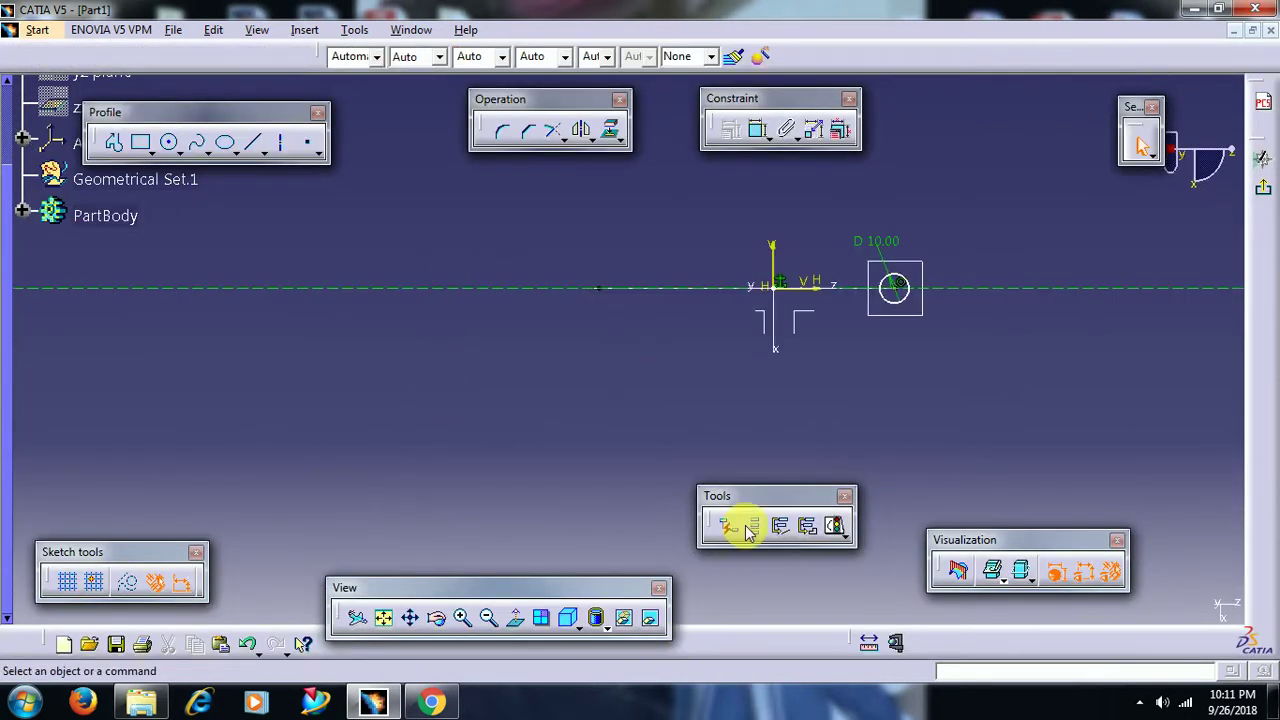
right_click(907, 295)
left_click(970, 550)
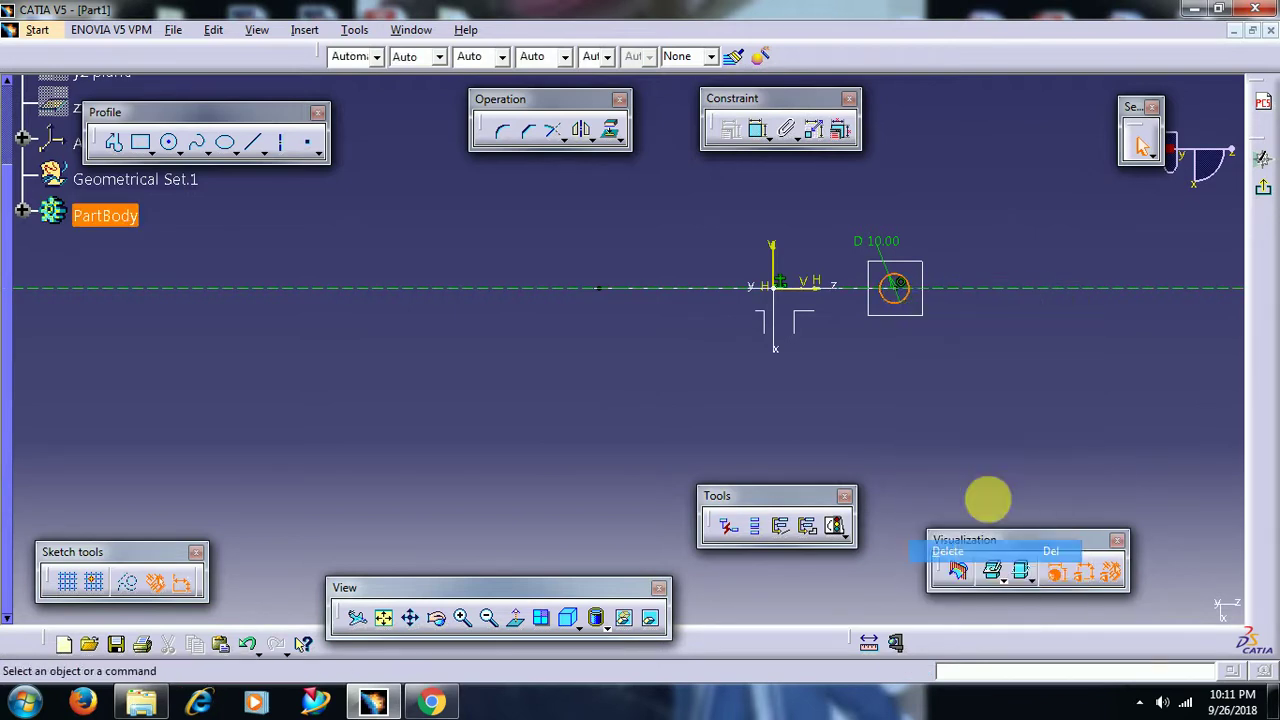
right_click(972, 285)
left_click(1034, 531)
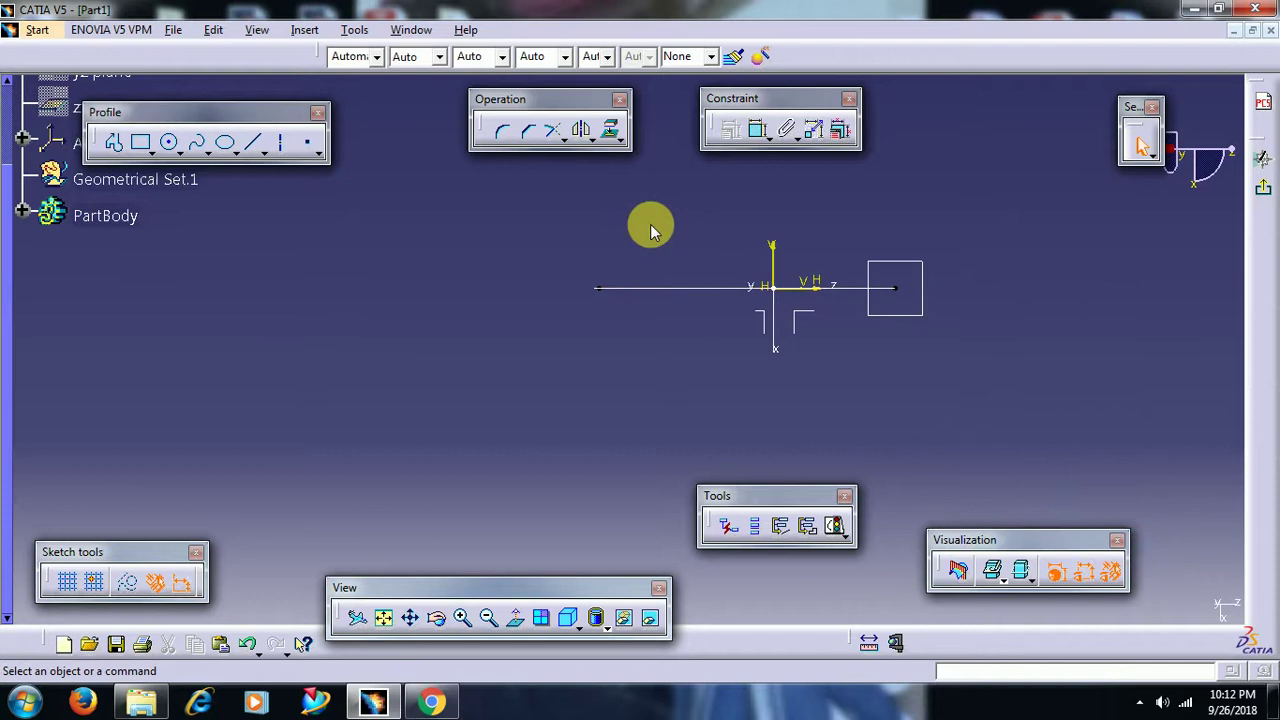
left_click(140, 142)
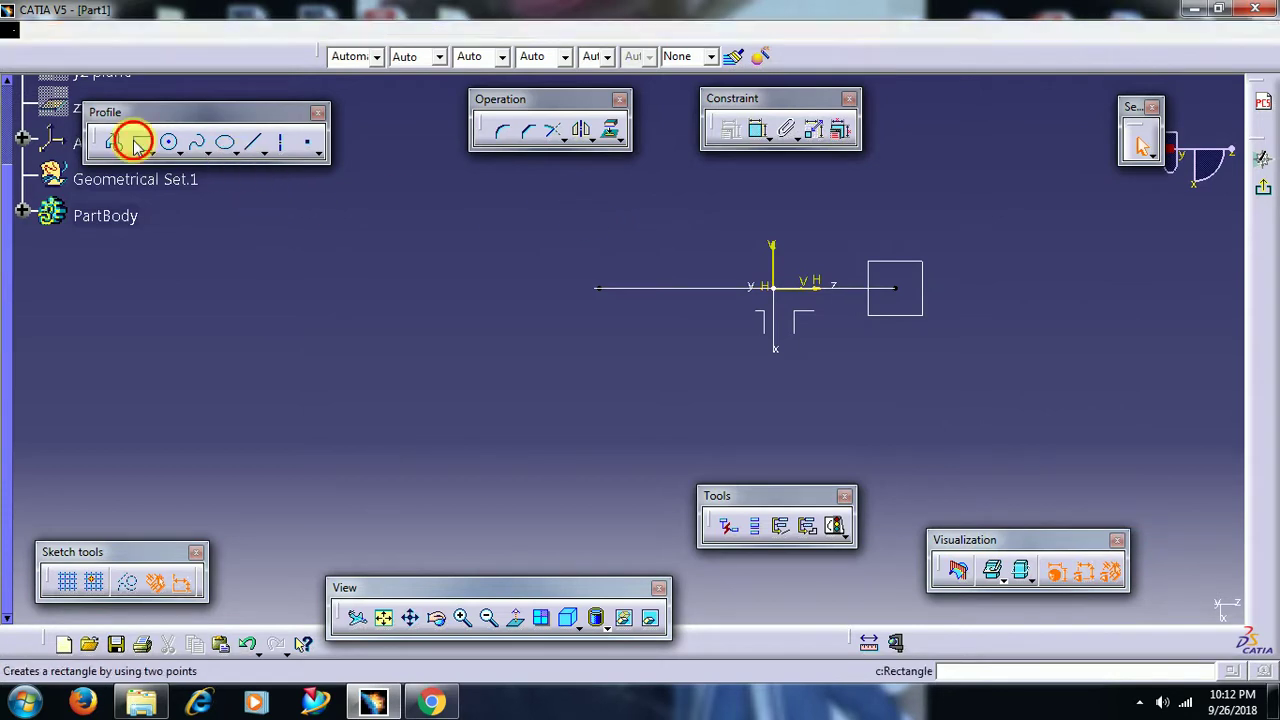
left_click(866, 259)
left_click(920, 327)
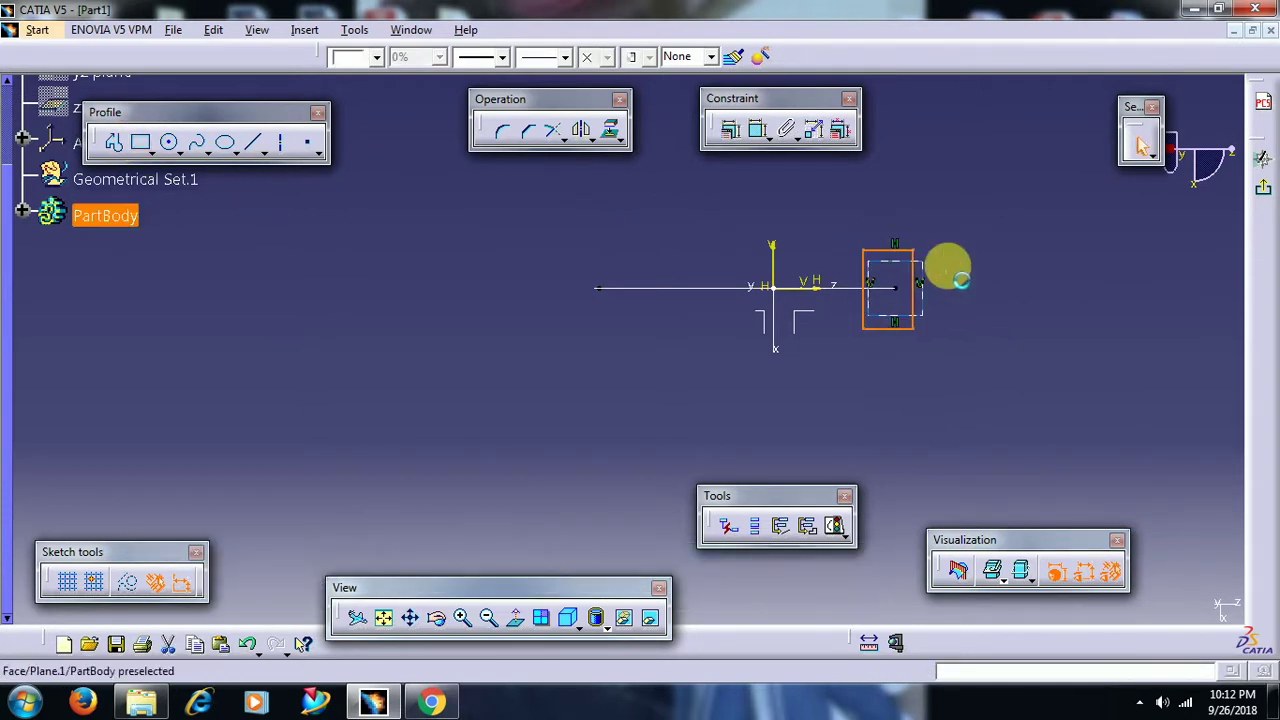
Add height and width dimensions to the rectangle, setting the width to 10 mm.
left_click(758, 131)
left_click(916, 285)
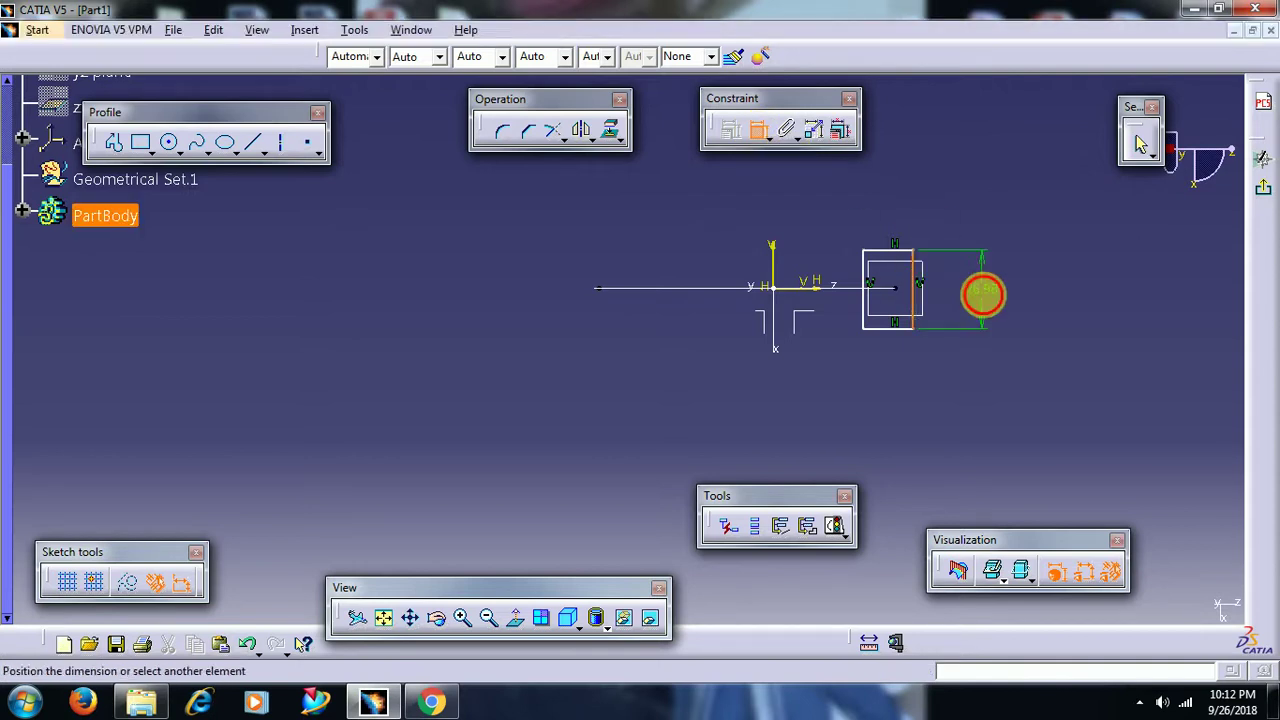
left_click(984, 291)
left_click(758, 131)
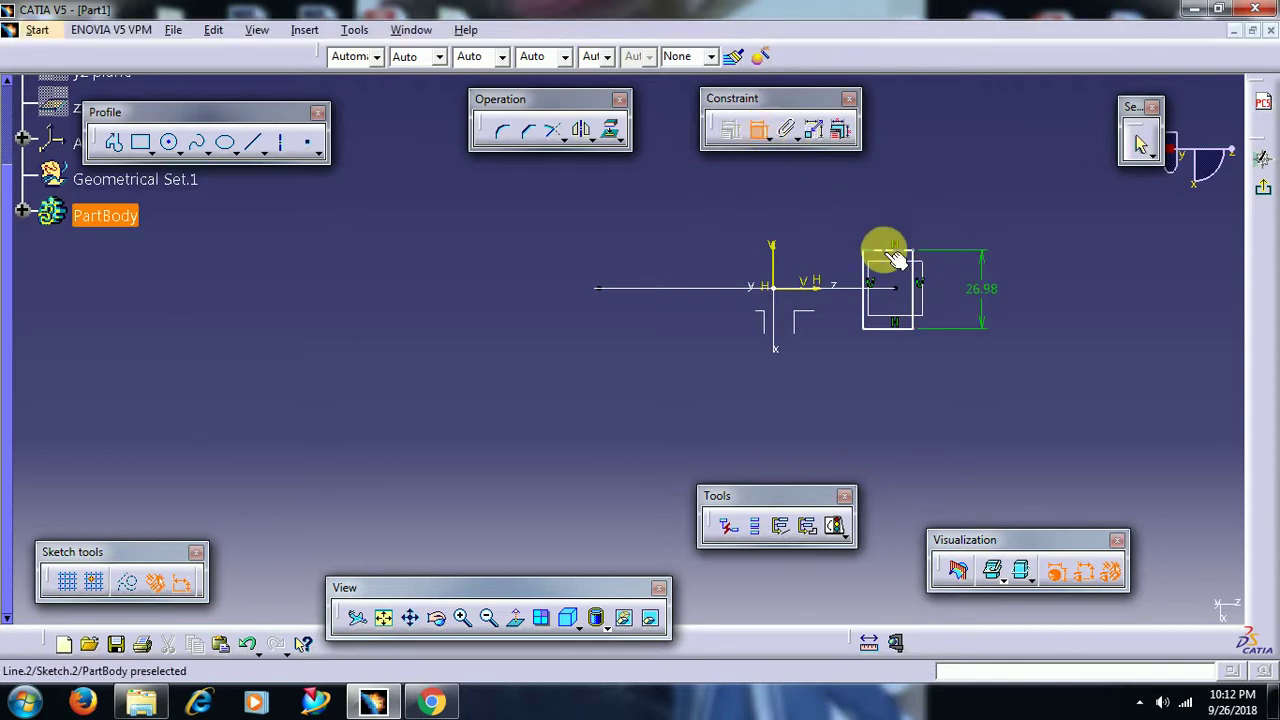
left_click(885, 234)
double_click(887, 221)
type("10.00mm")
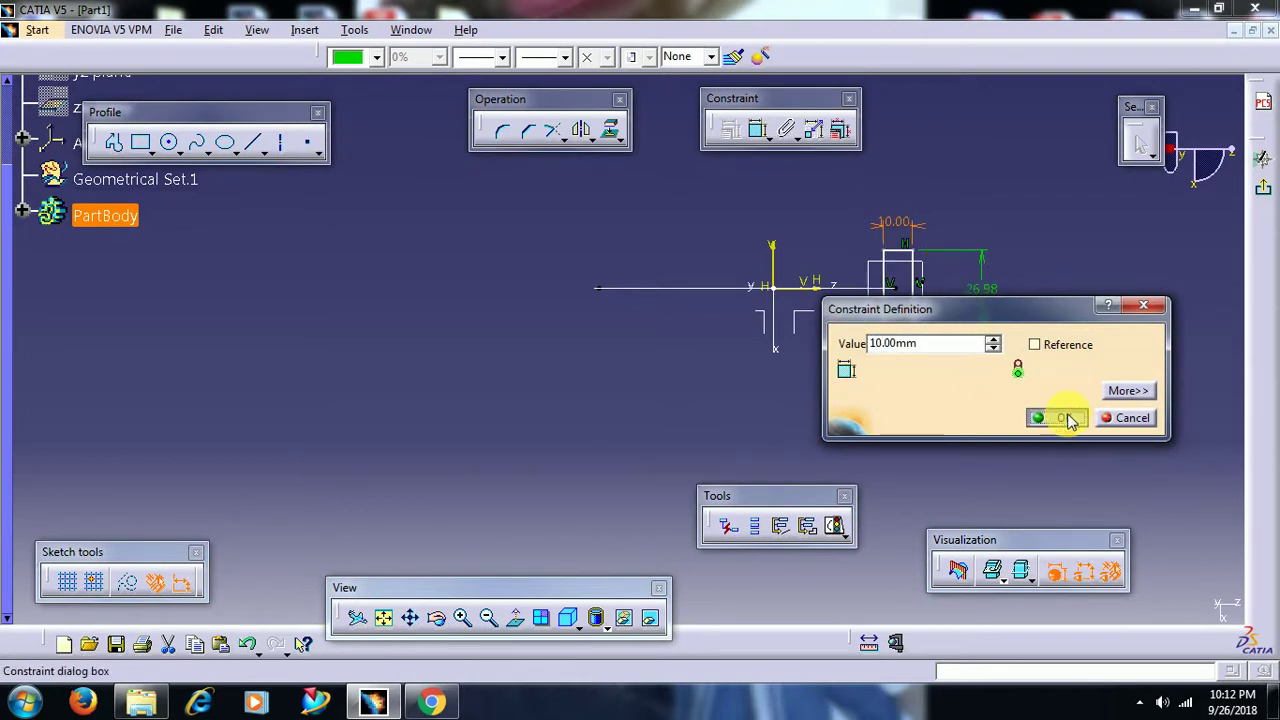
left_click(1066, 418)
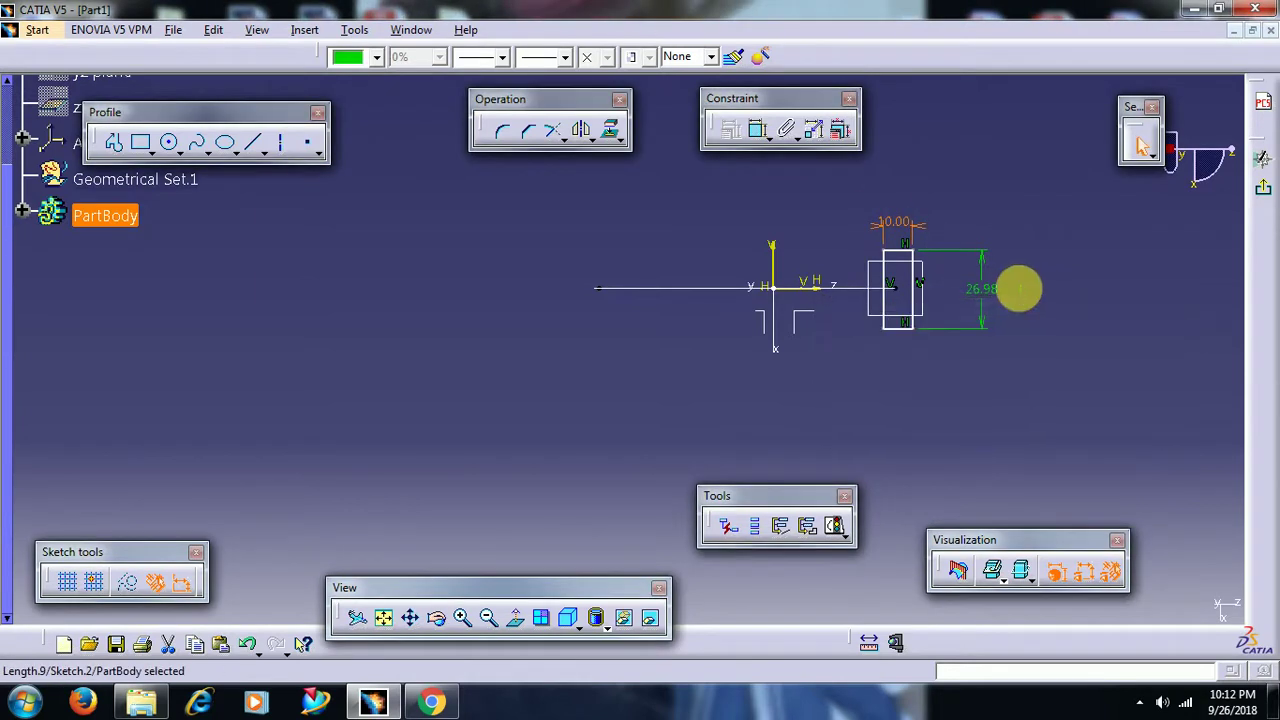
Set the rectangle's height to 20 mm and zoom in on the section.
double_click(990, 289)
type("20.00mm")
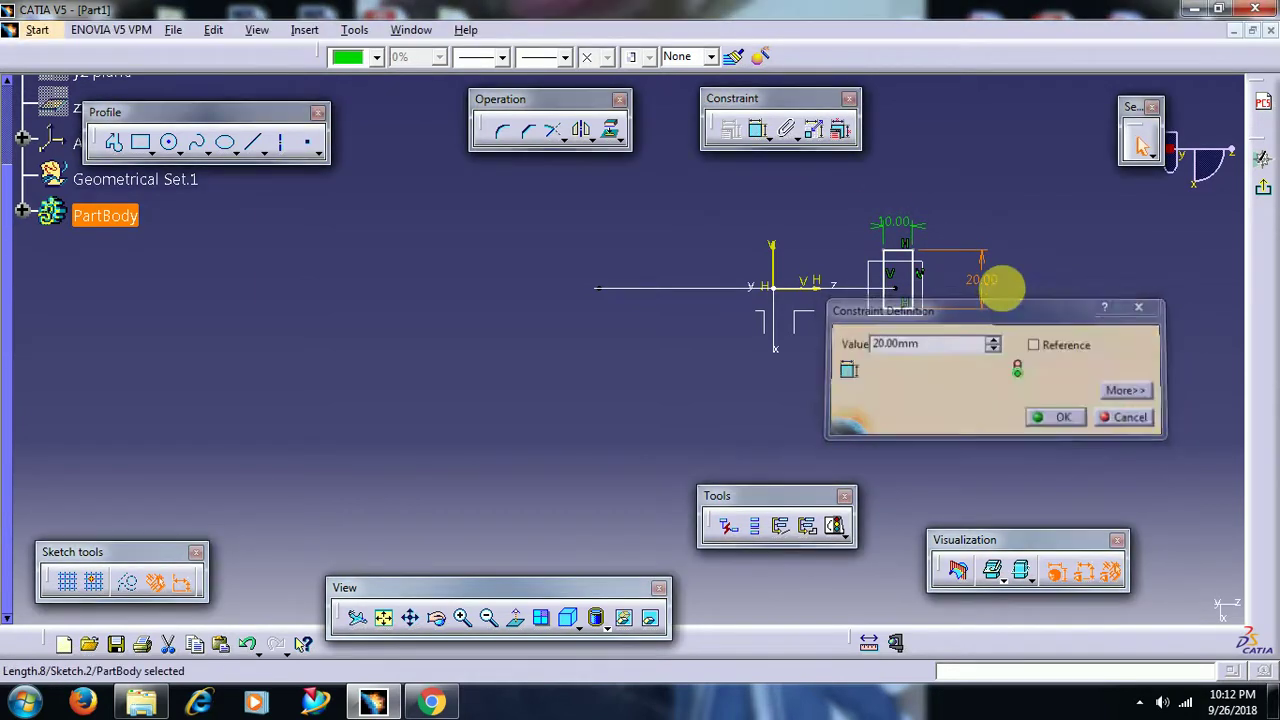
key("Return")
left_click(1018, 290)
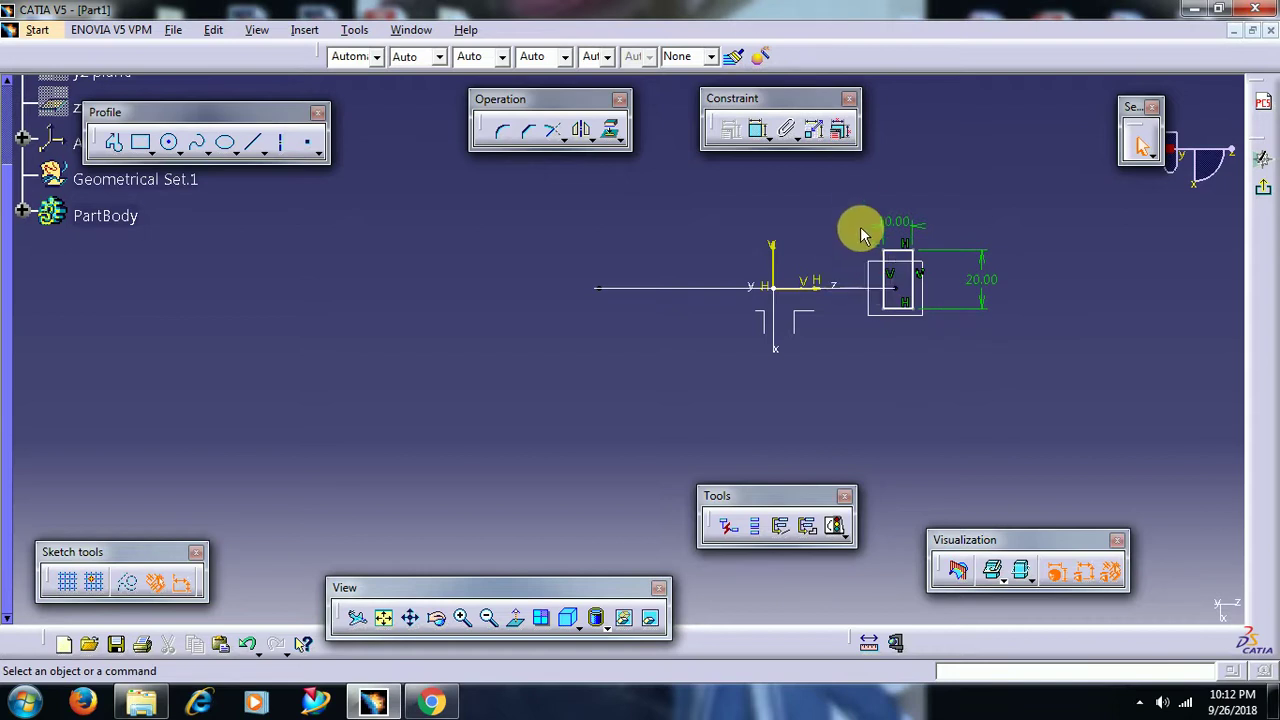
mouse_move(858, 210)
left_mouse_down()
mouse_move(1005, 375)
mouse_move(918, 325)
mouse_move(907, 333)
left_mouse_up()
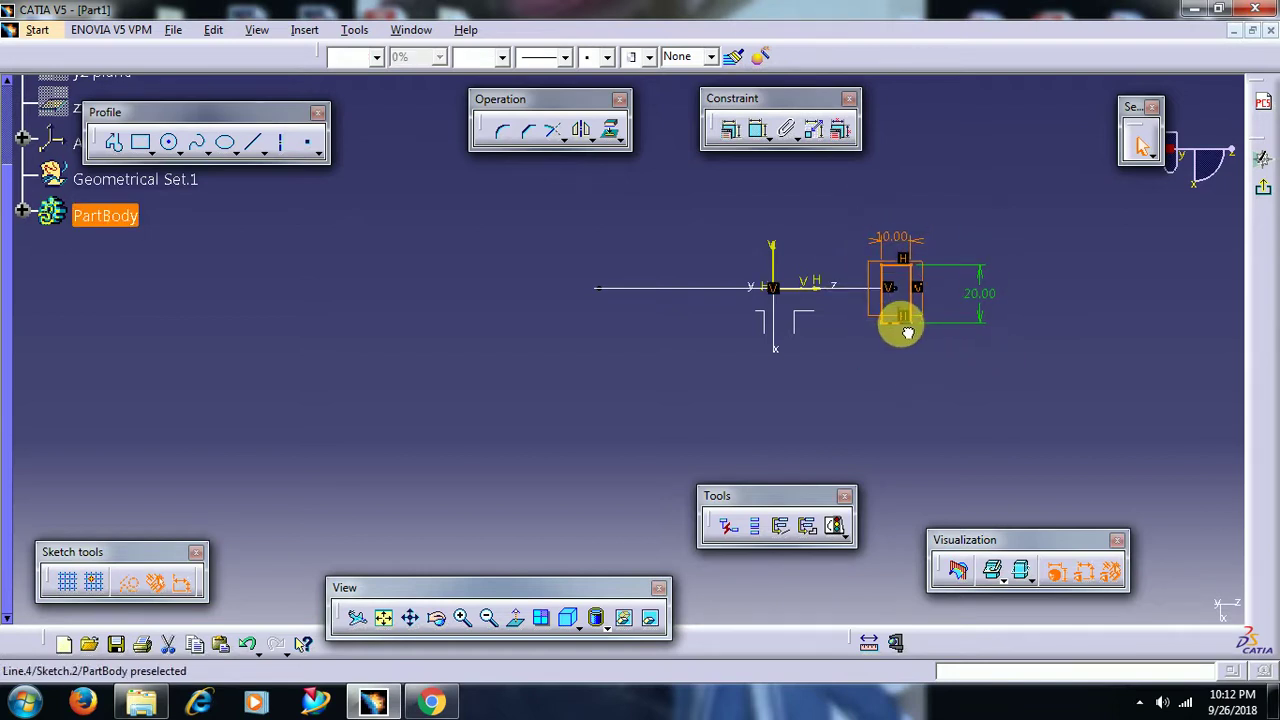
left_click(971, 380)
middle_click_drag(1020, 374, 1130, 318)
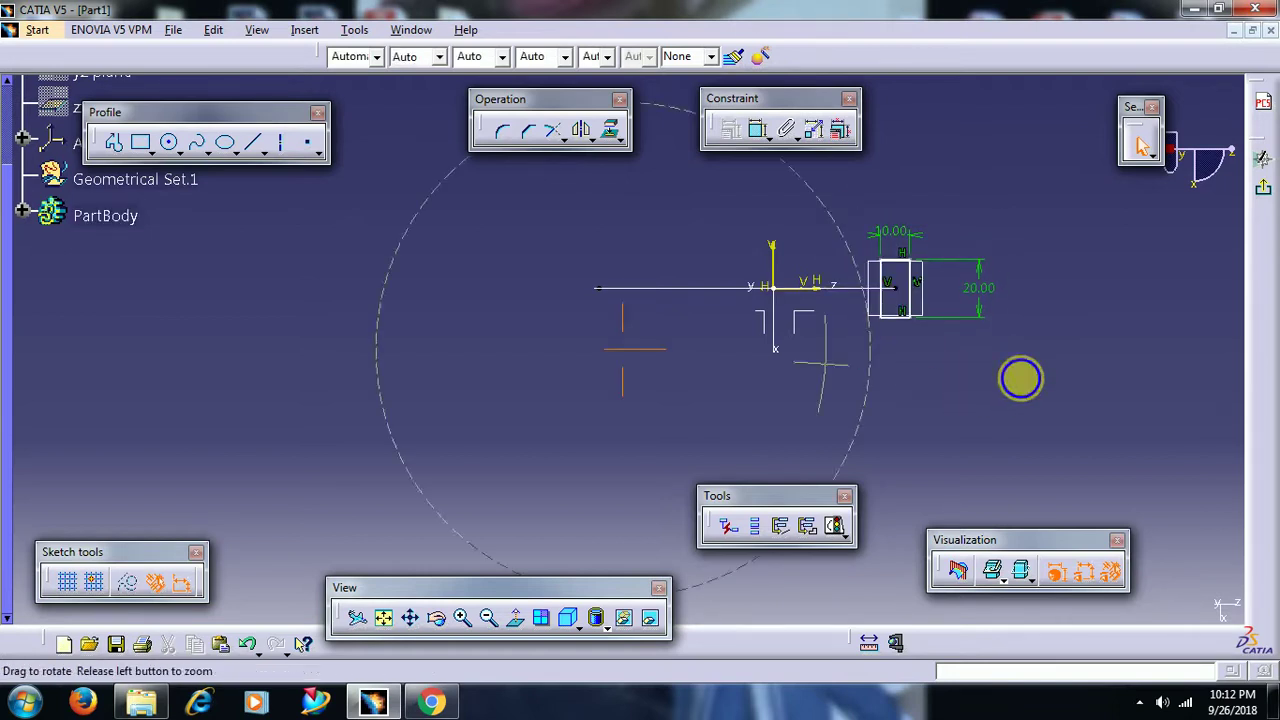
Exit the sketch and start an adaptive sweep guided by the spline with adaptable section Sketch.2.
left_click(1262, 188)
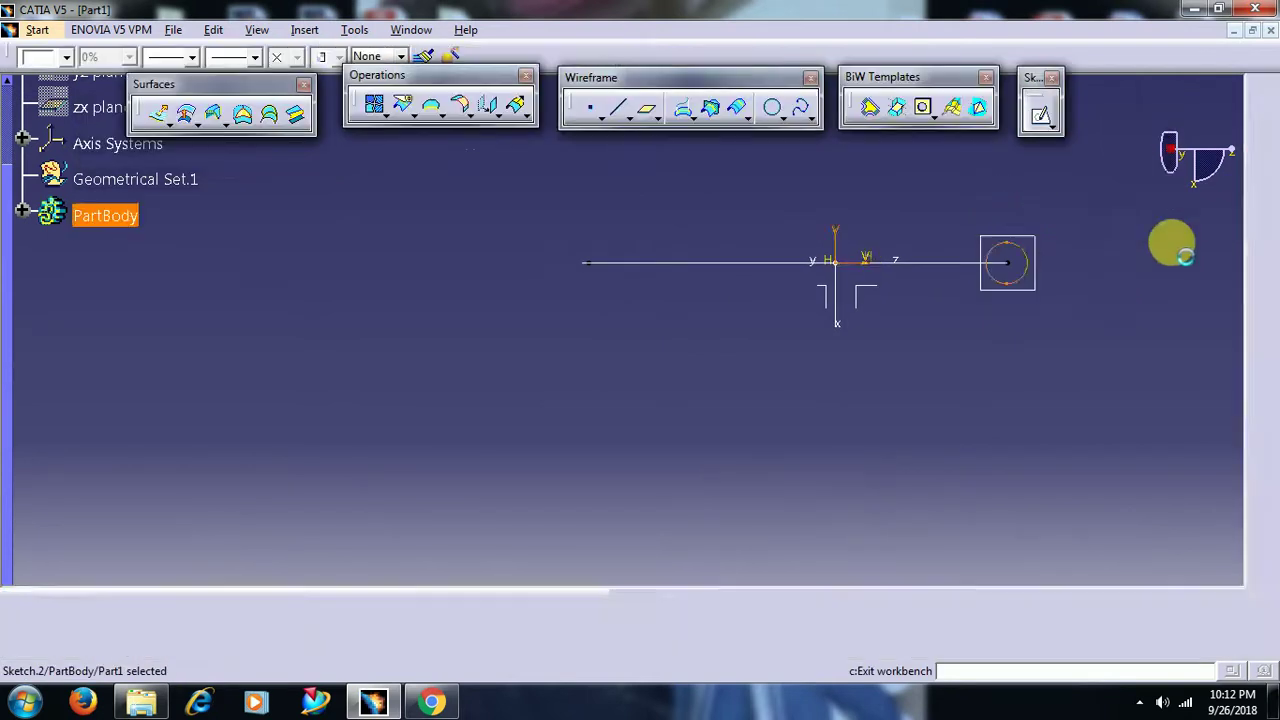
mouse_move(578, 221)
middle_mouse_down()
mouse_move(617, 337)
mouse_move(640, 297)
mouse_move(617, 423)
mouse_move(384, 218)
middle_mouse_up()
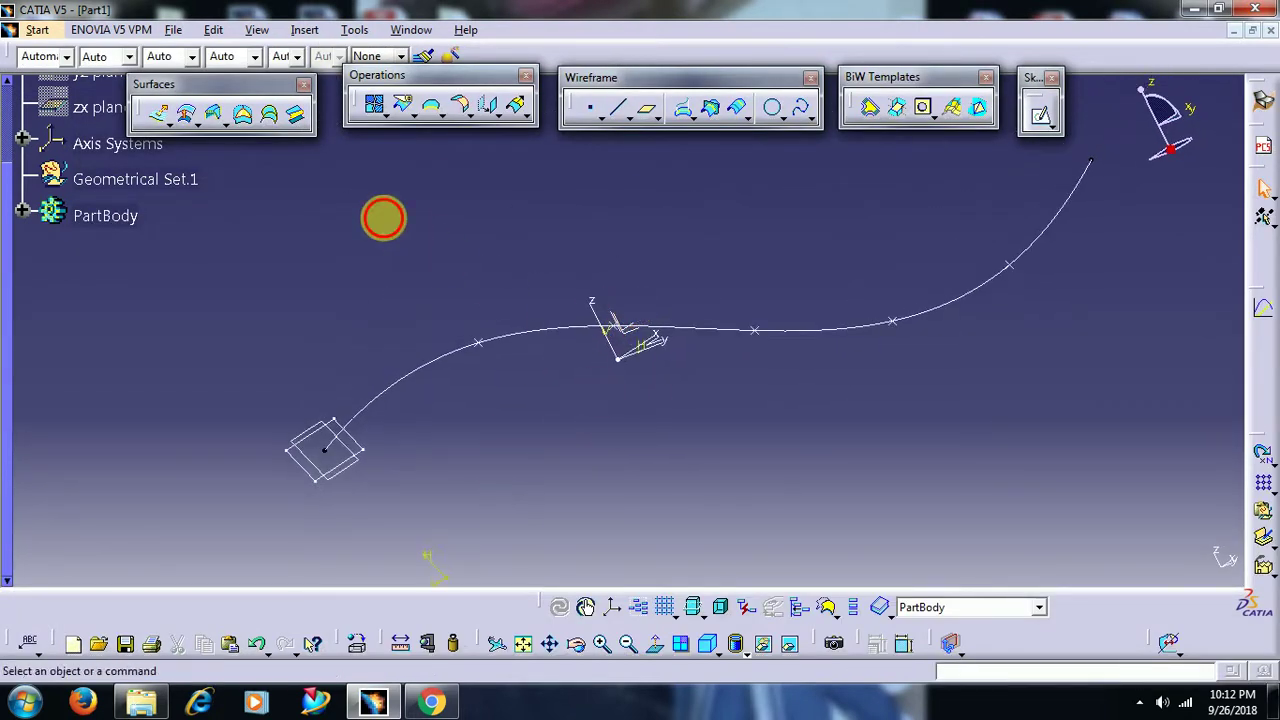
left_click(216, 118)
left_click(420, 372)
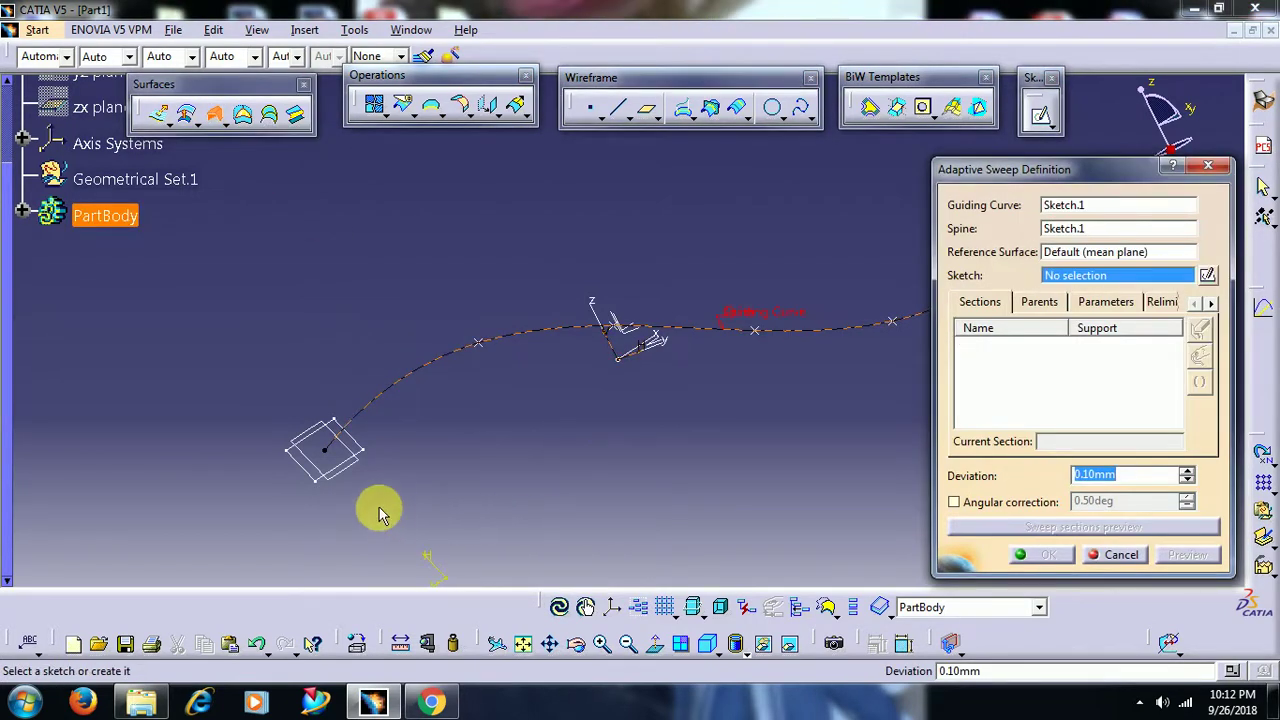
left_click(315, 481)
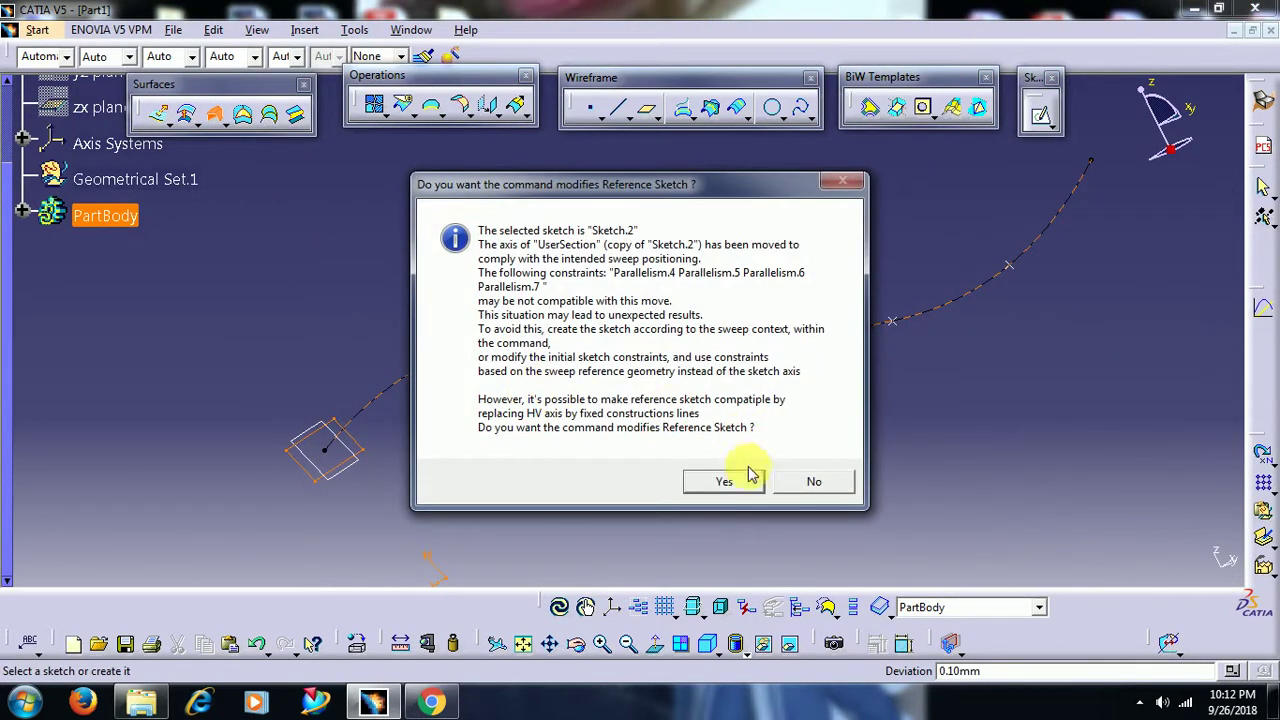
left_click(729, 477)
middle_click_drag(710, 422, 452, 405)
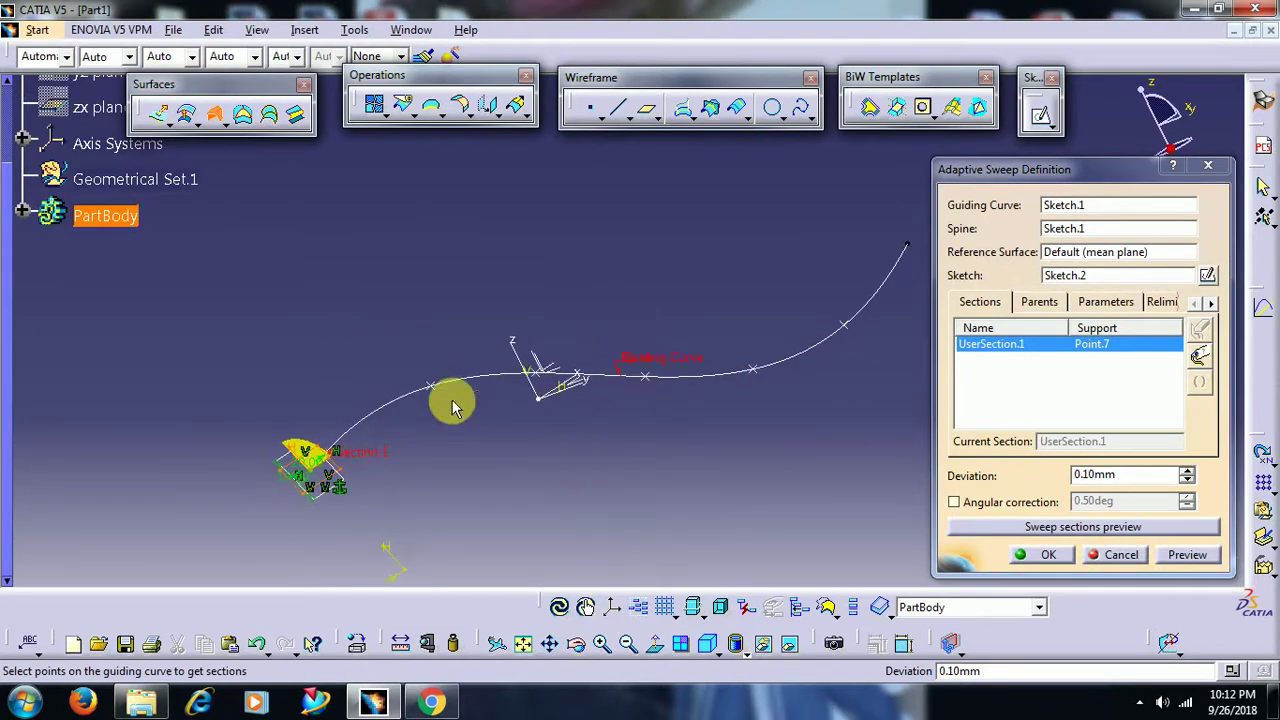
Add user sections at Point.1 through Point.5 and the curve's far end, then preview.
left_click(427, 382)
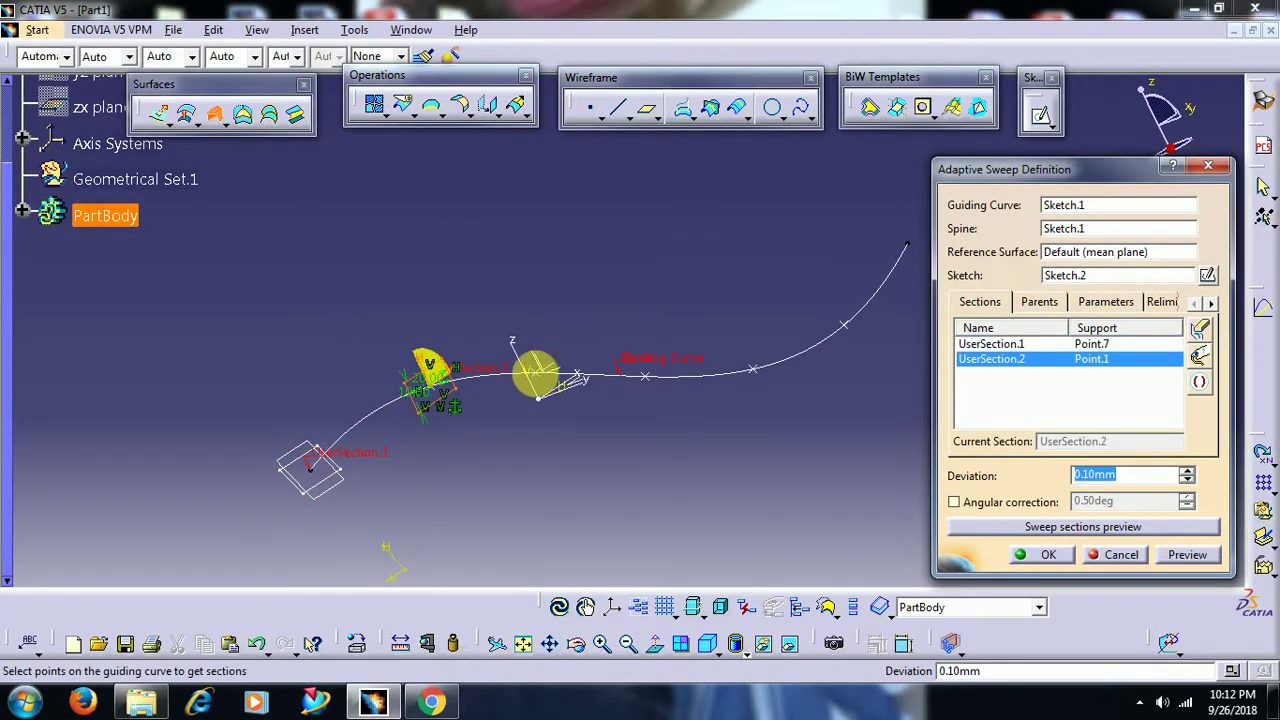
left_click(537, 373)
left_click(648, 376)
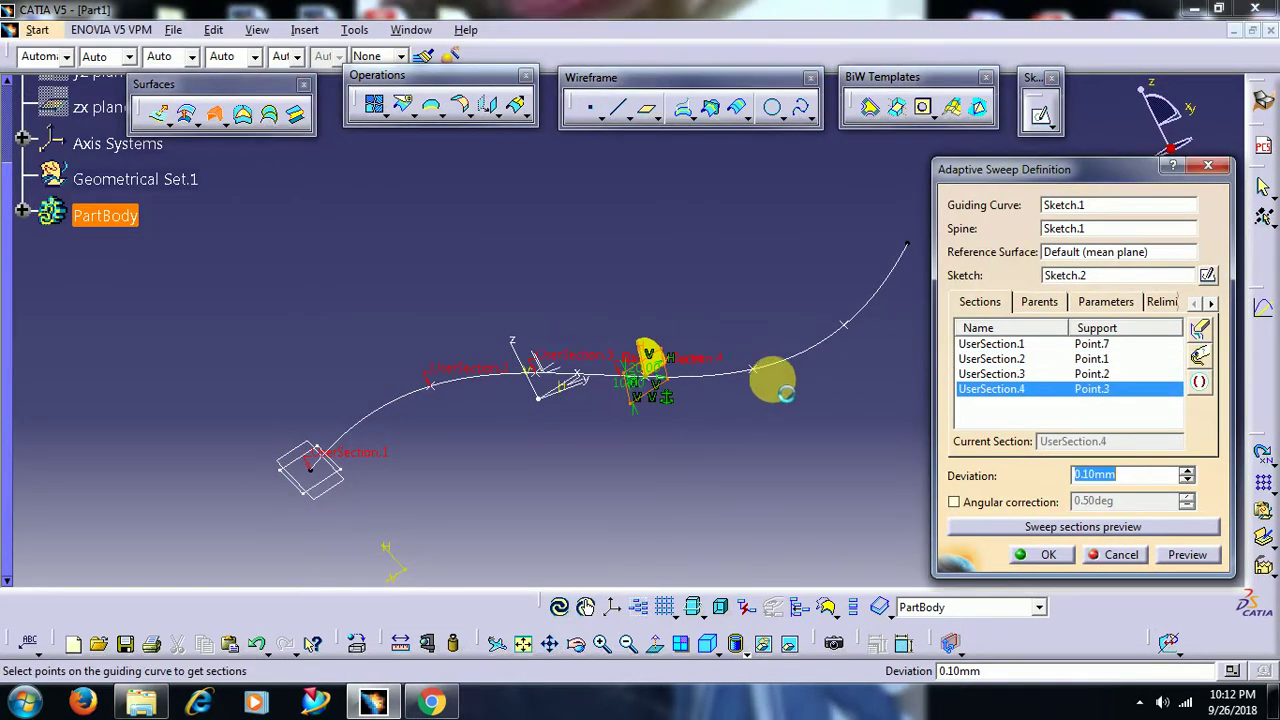
left_click(758, 376)
left_click(852, 329)
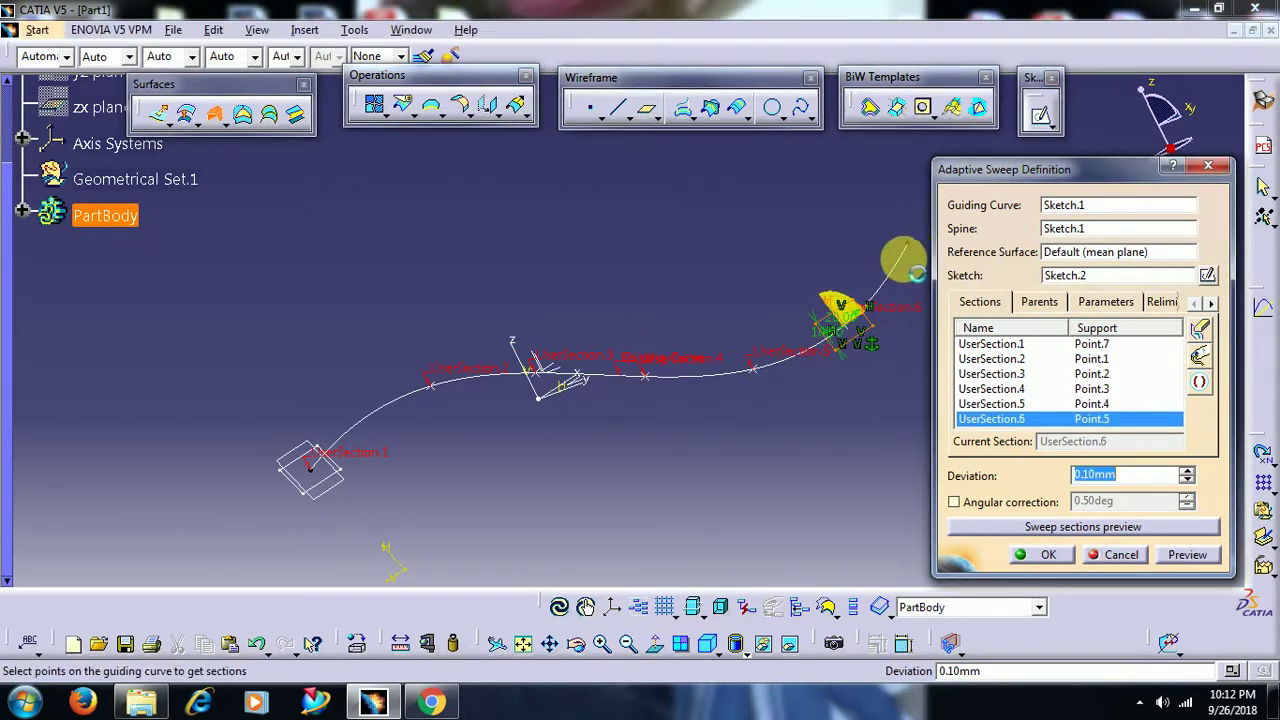
left_click(905, 243)
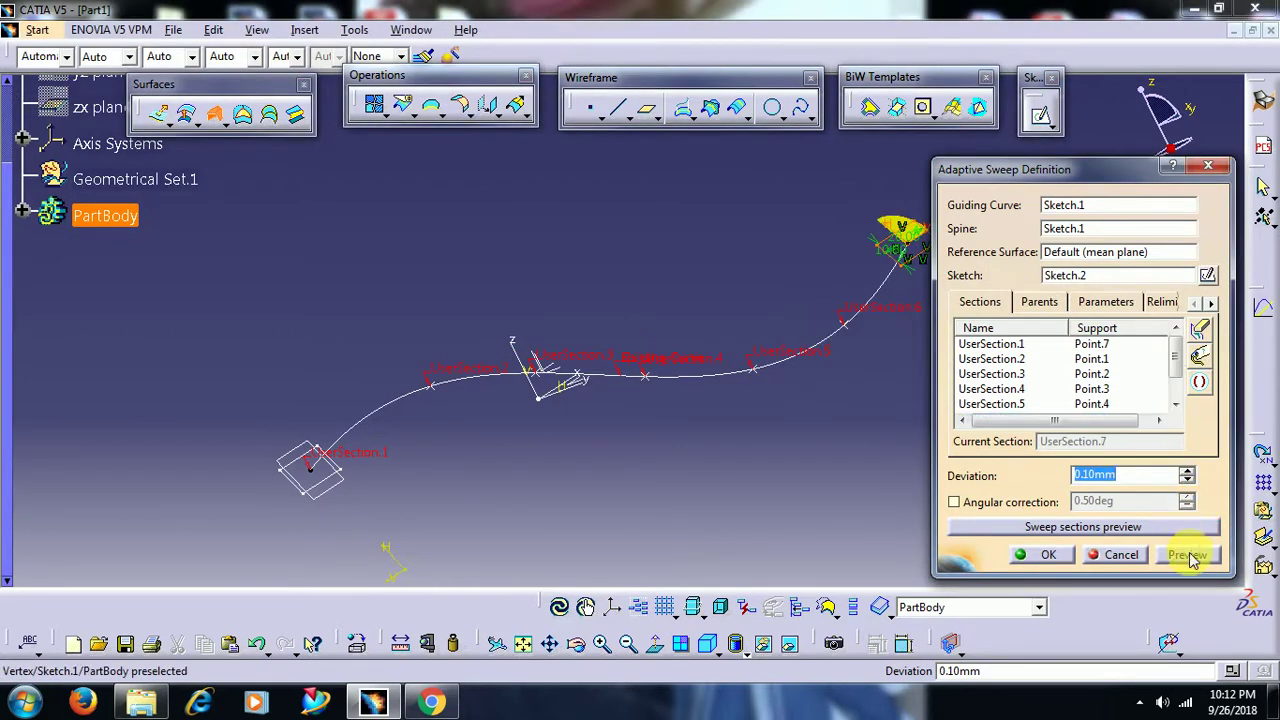
left_click(1198, 560)
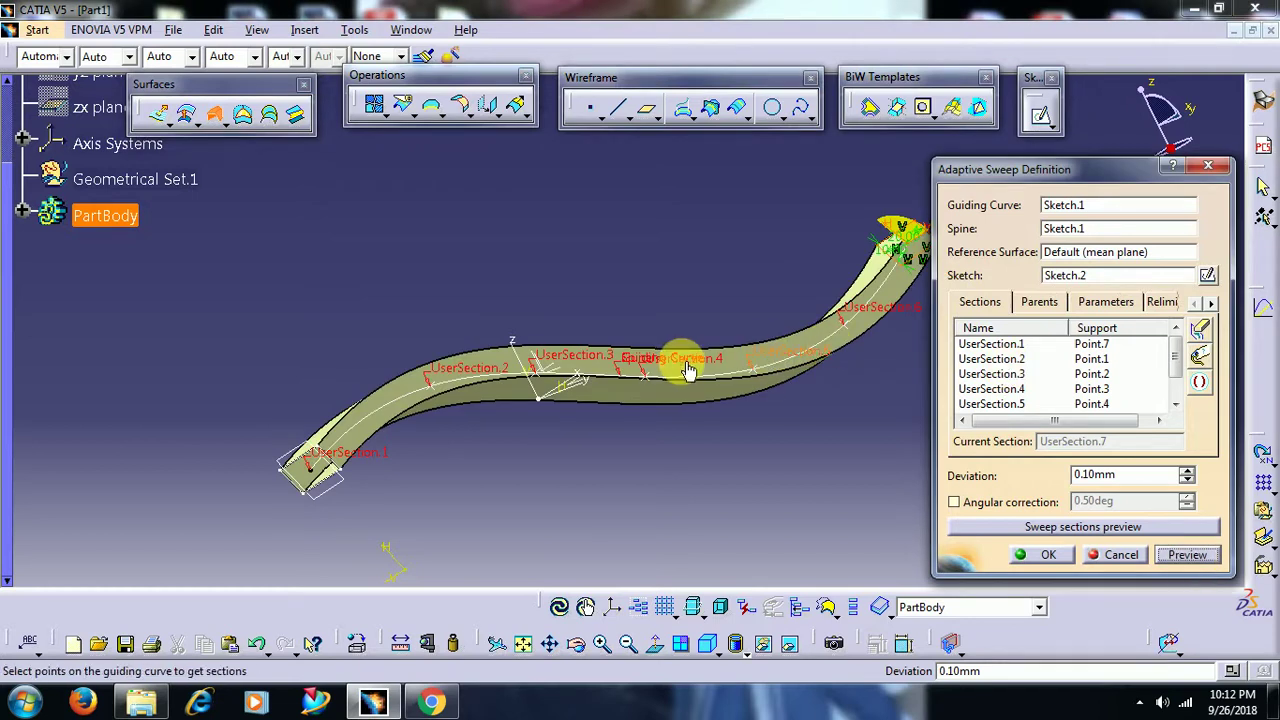
Set UserSection.1's first dimension to 80 mm and preview the flared start.
mouse_move(687, 370)
middle_mouse_down()
mouse_move(728, 451)
mouse_move(651, 457)
mouse_move(694, 414)
mouse_move(654, 452)
mouse_move(677, 423)
mouse_move(680, 434)
mouse_move(700, 418)
middle_mouse_up()
left_click(1110, 302)
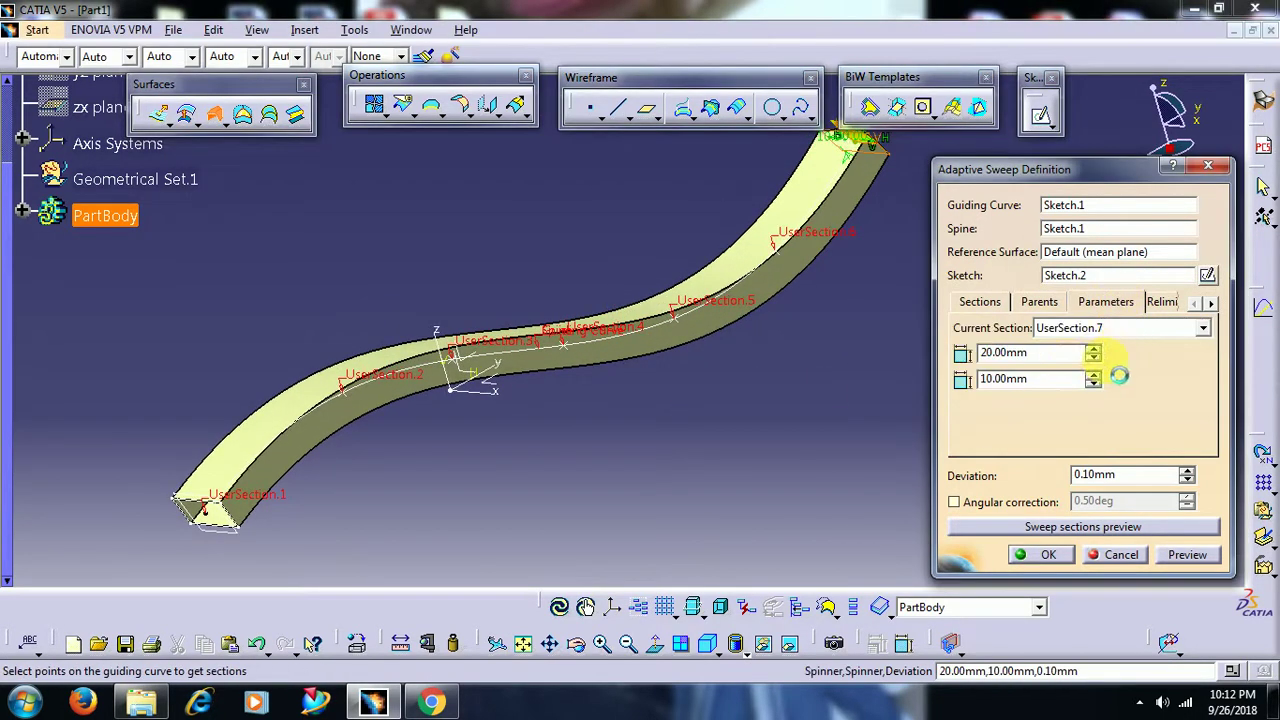
left_click(1080, 328)
left_click(1086, 347)
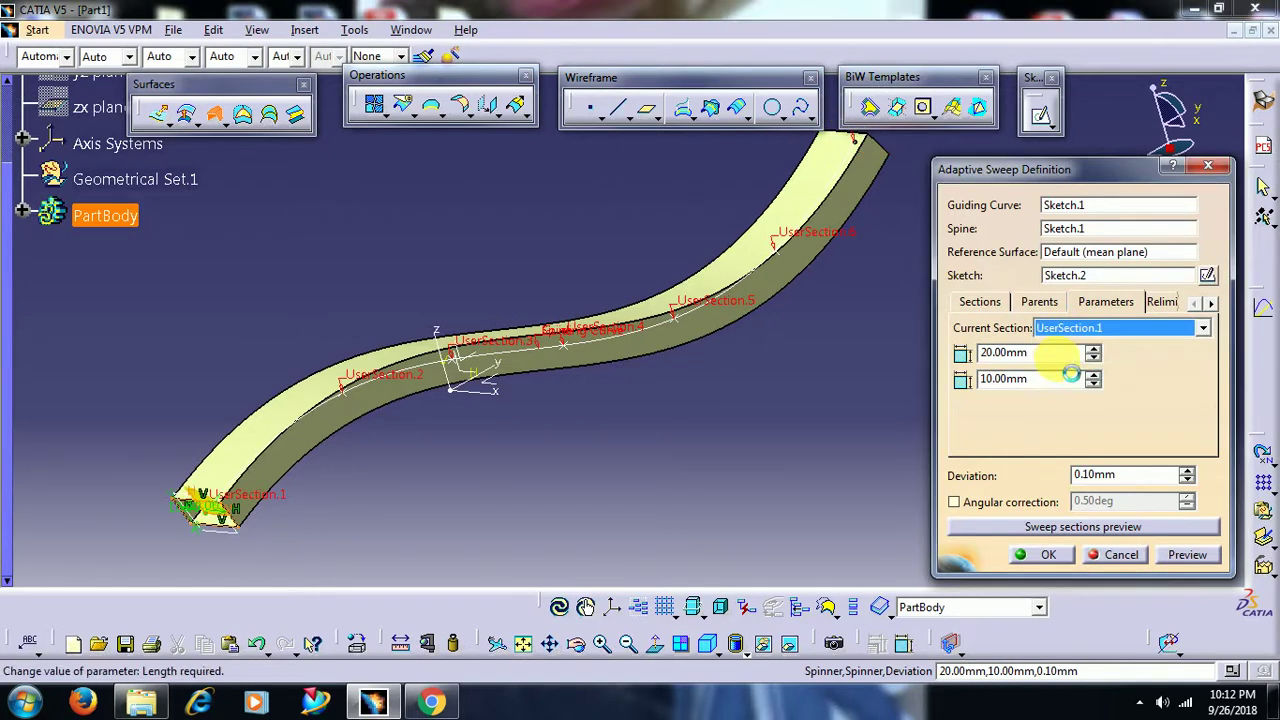
left_click(1020, 353)
type("80")
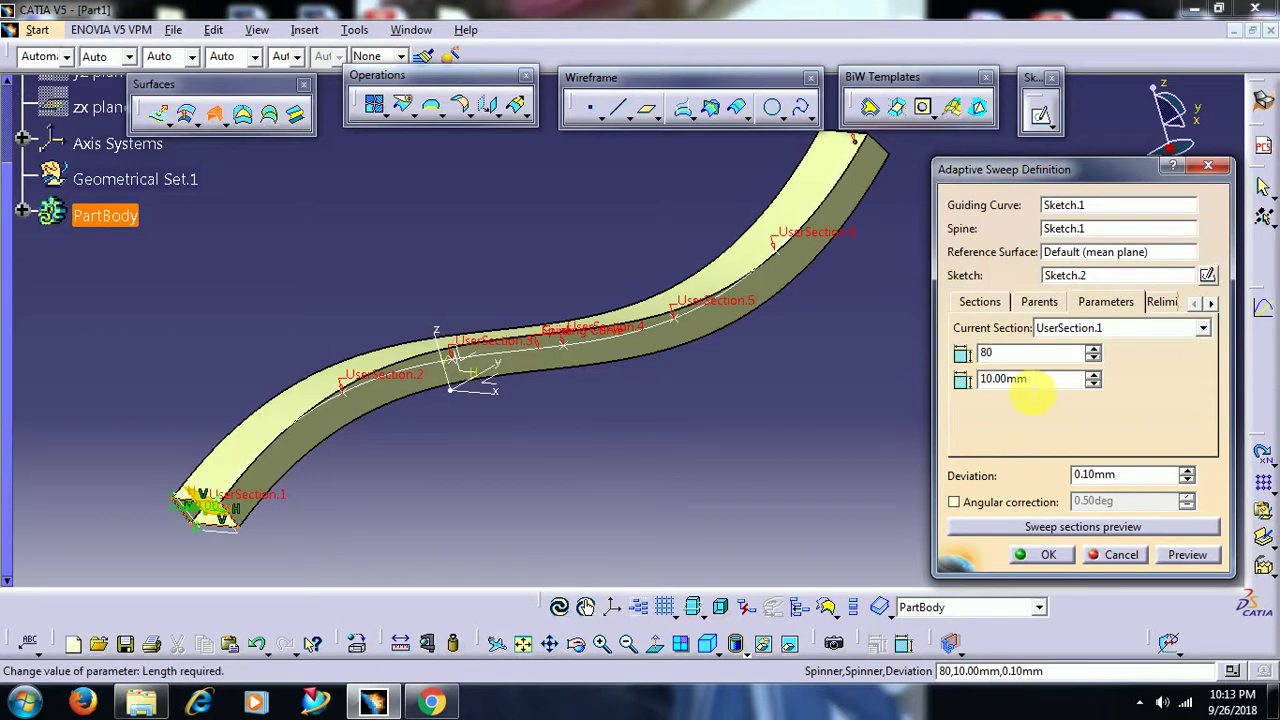
key("Tab")
type("60")
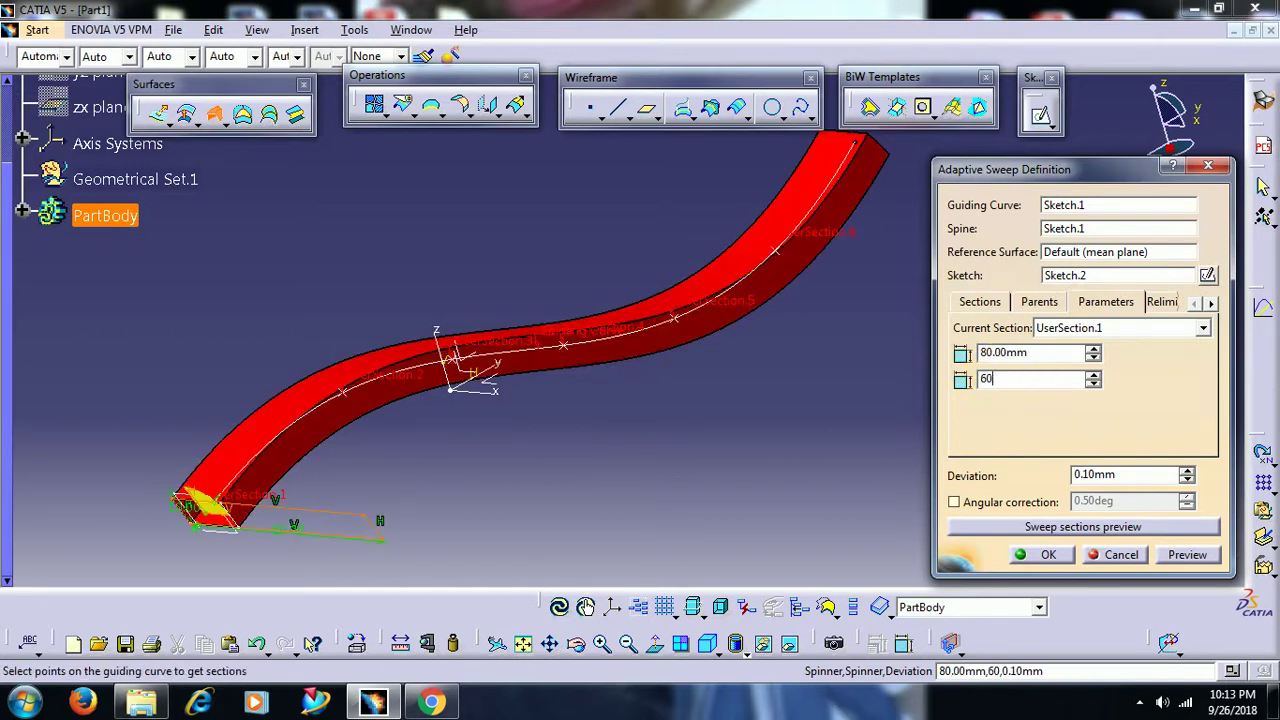
left_click(1186, 554)
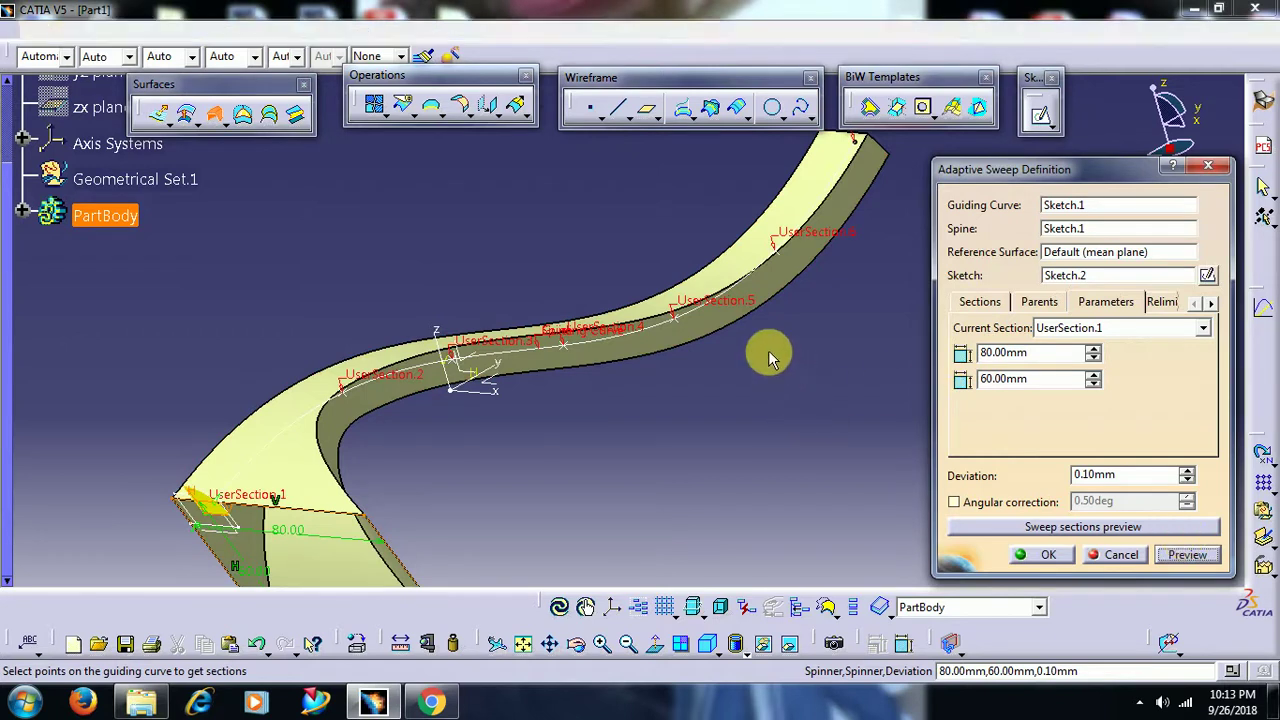
Change UserSection.1's second dimension from 60 mm to 40 mm and preview.
mouse_move(766, 351)
middle_mouse_down()
mouse_move(690, 425)
mouse_move(800, 400)
mouse_move(586, 414)
mouse_move(580, 428)
mouse_move(629, 329)
mouse_move(707, 275)
middle_mouse_up()
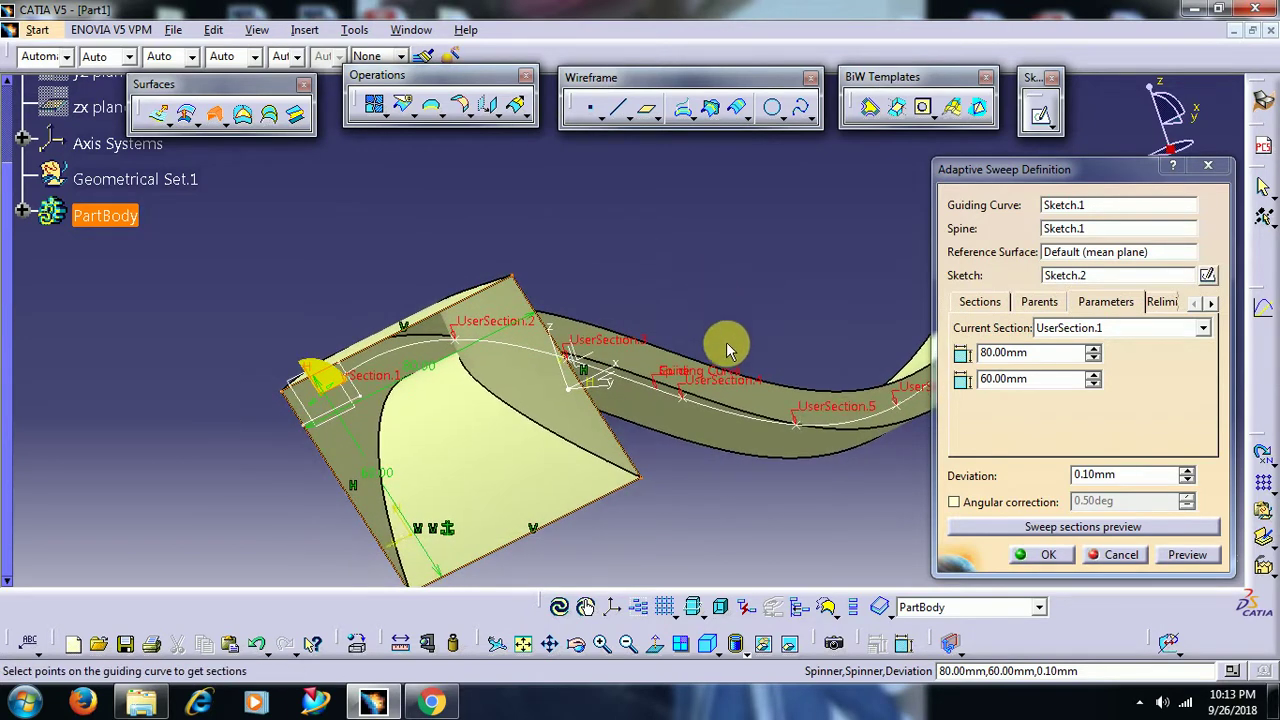
double_click(1025, 378)
type("40")
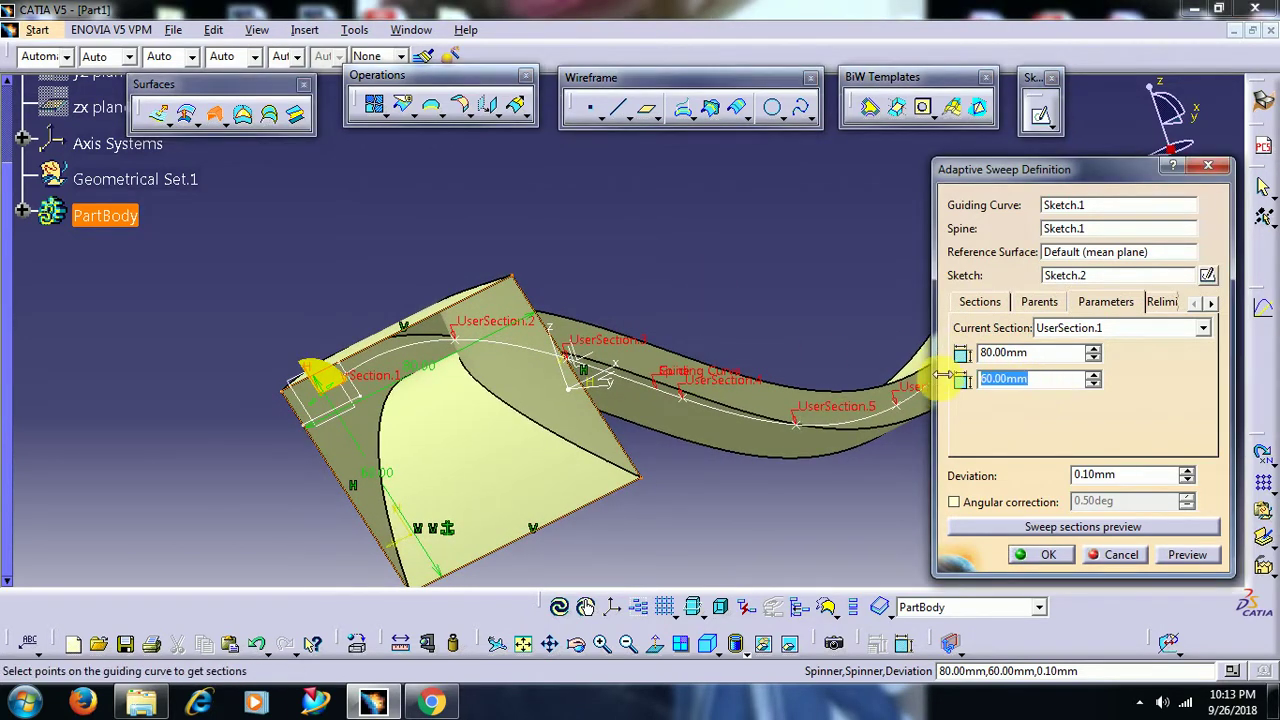
left_click(1201, 563)
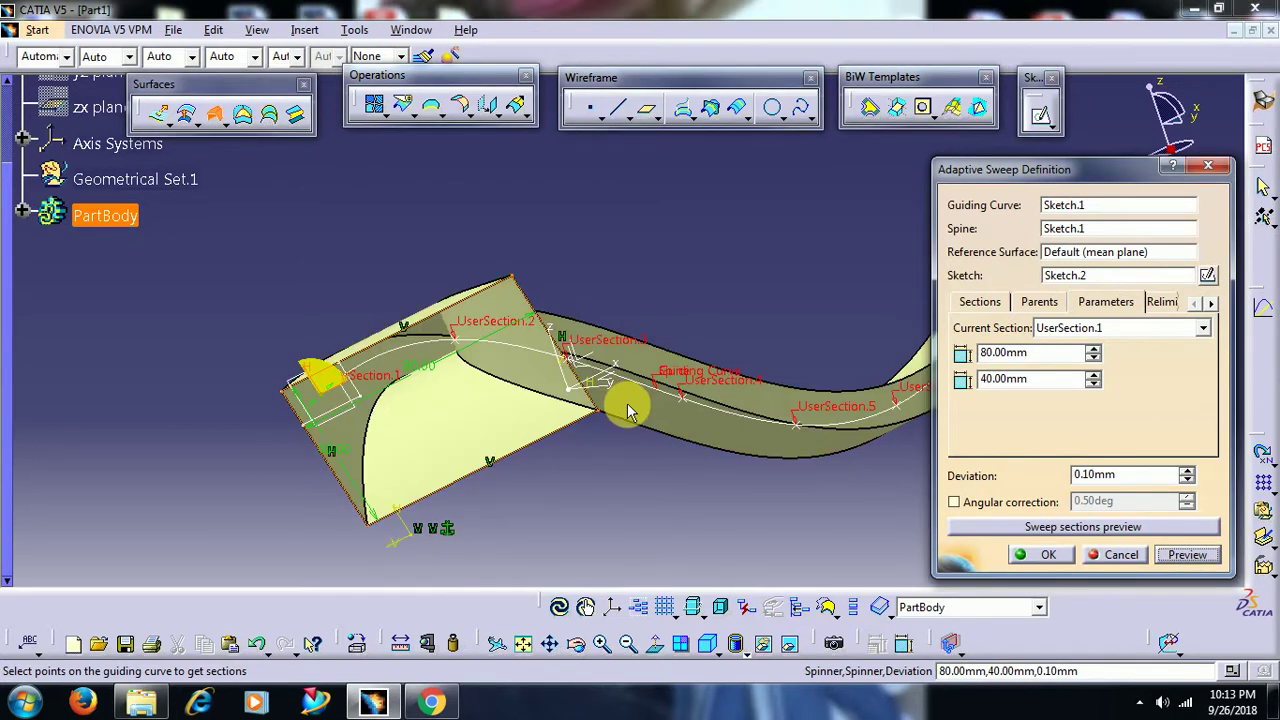
mouse_move(623, 400)
middle_mouse_down()
mouse_move(608, 351)
mouse_move(571, 457)
mouse_move(709, 400)
mouse_move(566, 406)
mouse_move(751, 394)
mouse_move(553, 350)
mouse_move(508, 420)
mouse_move(571, 363)
mouse_move(708, 352)
middle_mouse_up()
Resize UserSection.7 to 80 by 40 mm and preview the flared far end.
left_click(1105, 330)
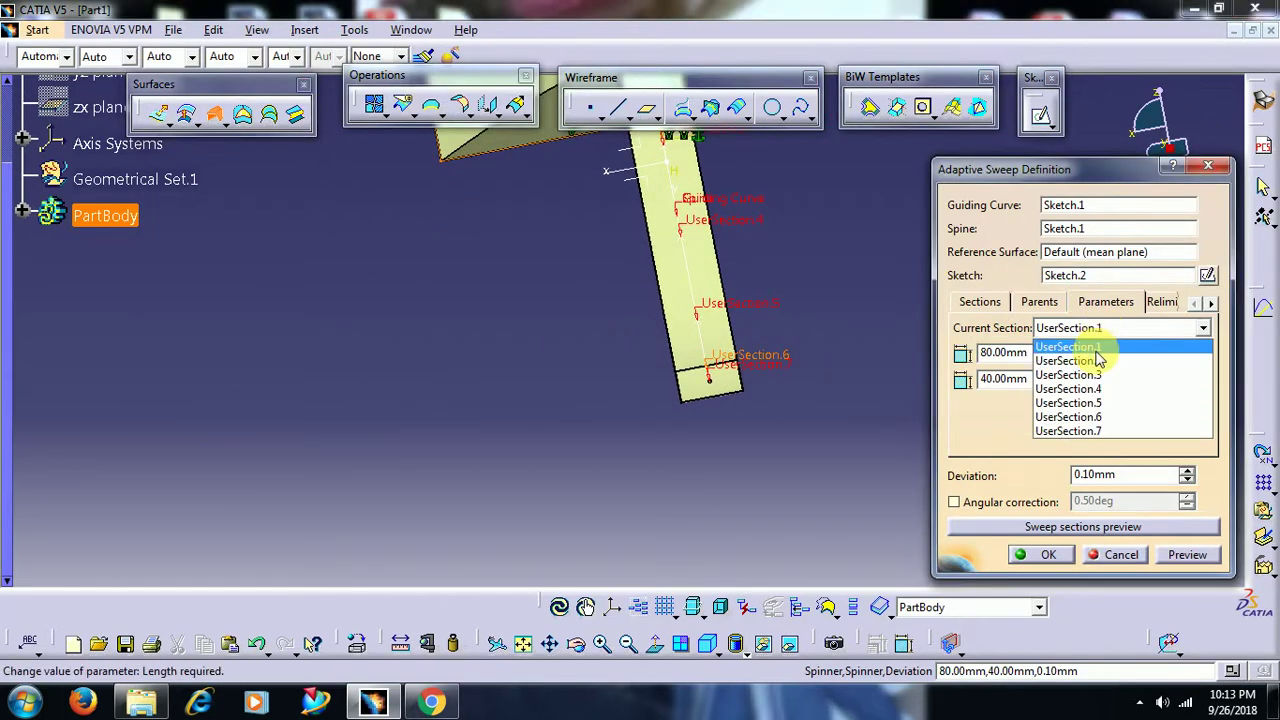
left_click(1085, 432)
left_click_drag(1040, 353, 918, 355)
type("80")
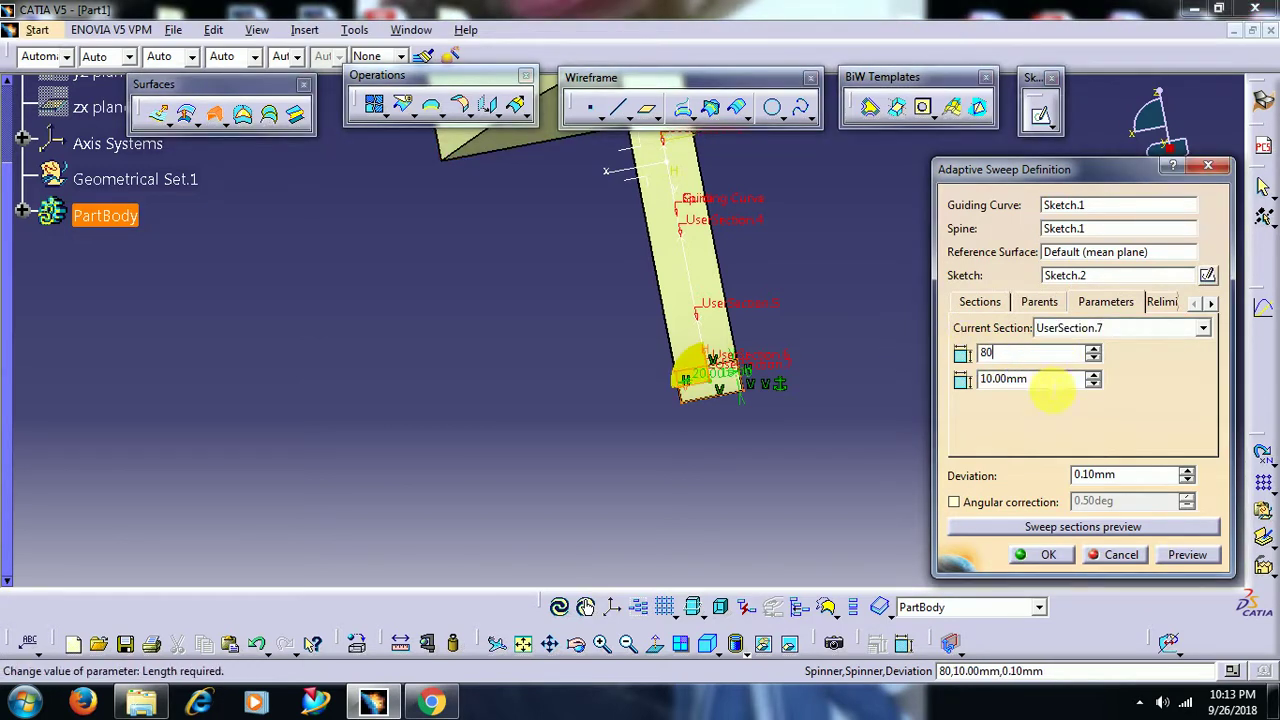
left_click_drag(1050, 386, 985, 386)
type("40")
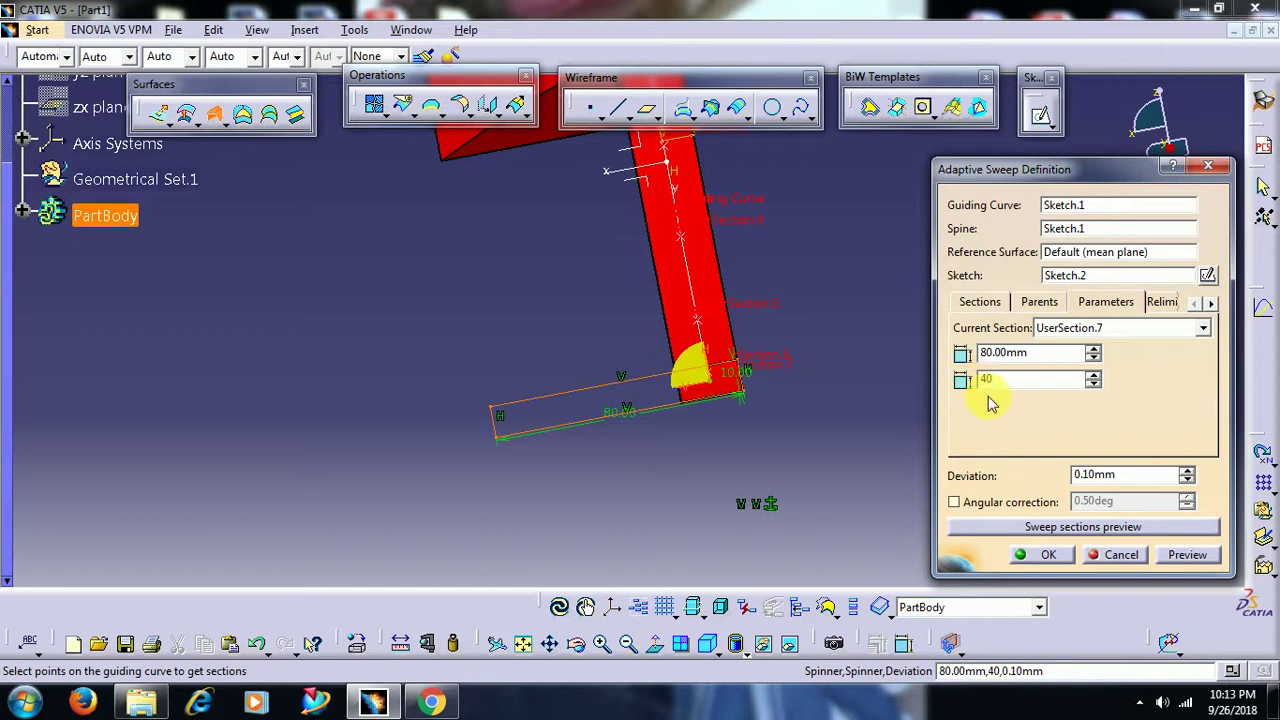
left_click(1175, 560)
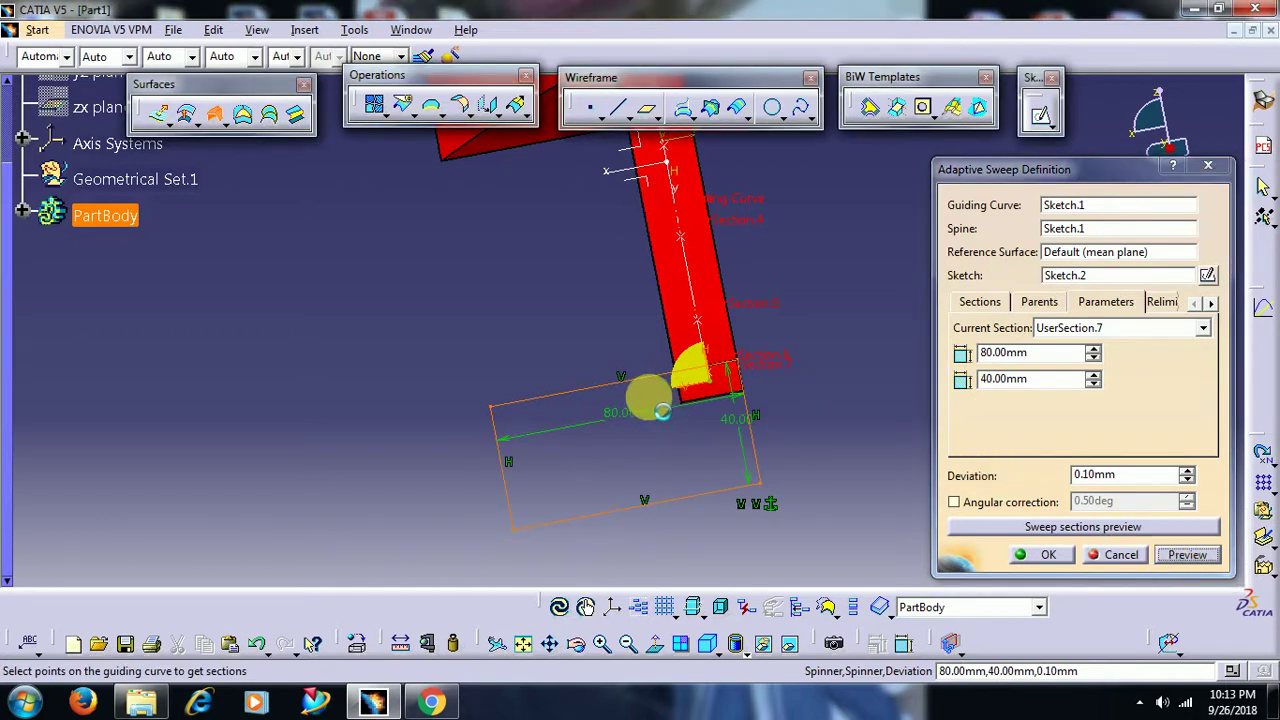
mouse_move(508, 371)
middle_mouse_down()
mouse_move(776, 425)
mouse_move(880, 408)
mouse_move(709, 400)
mouse_move(709, 229)
mouse_move(727, 362)
mouse_move(771, 286)
mouse_move(737, 380)
mouse_move(738, 495)
middle_mouse_up()
mouse_move(823, 466)
middle_mouse_down()
mouse_move(557, 386)
mouse_move(529, 394)
mouse_move(580, 394)
mouse_move(562, 362)
mouse_move(529, 357)
mouse_move(766, 243)
mouse_move(791, 313)
mouse_move(449, 409)
mouse_move(466, 437)
mouse_move(451, 471)
mouse_move(471, 453)
mouse_move(594, 423)
mouse_move(563, 431)
mouse_move(485, 373)
middle_mouse_up()
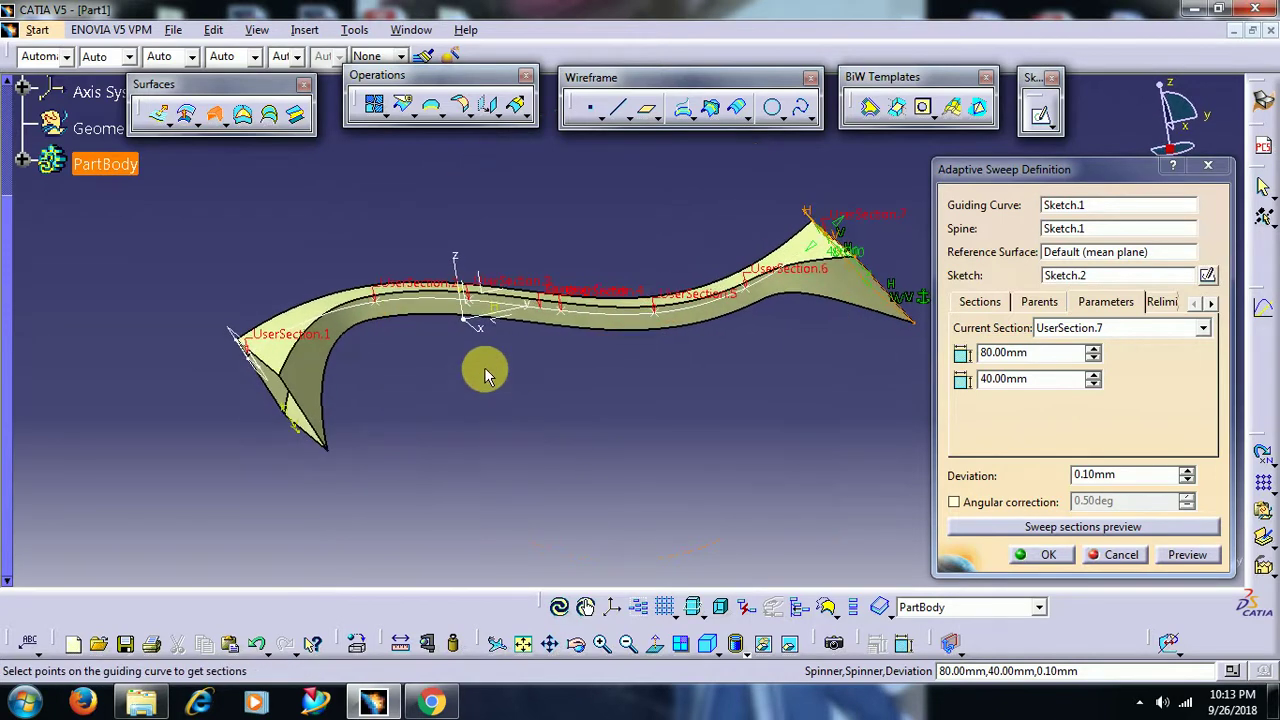
Resize UserSection.2 to 50 by 40 mm, preview, and confirm the adaptive sweep.
left_click(1113, 328)
left_click(1095, 358)
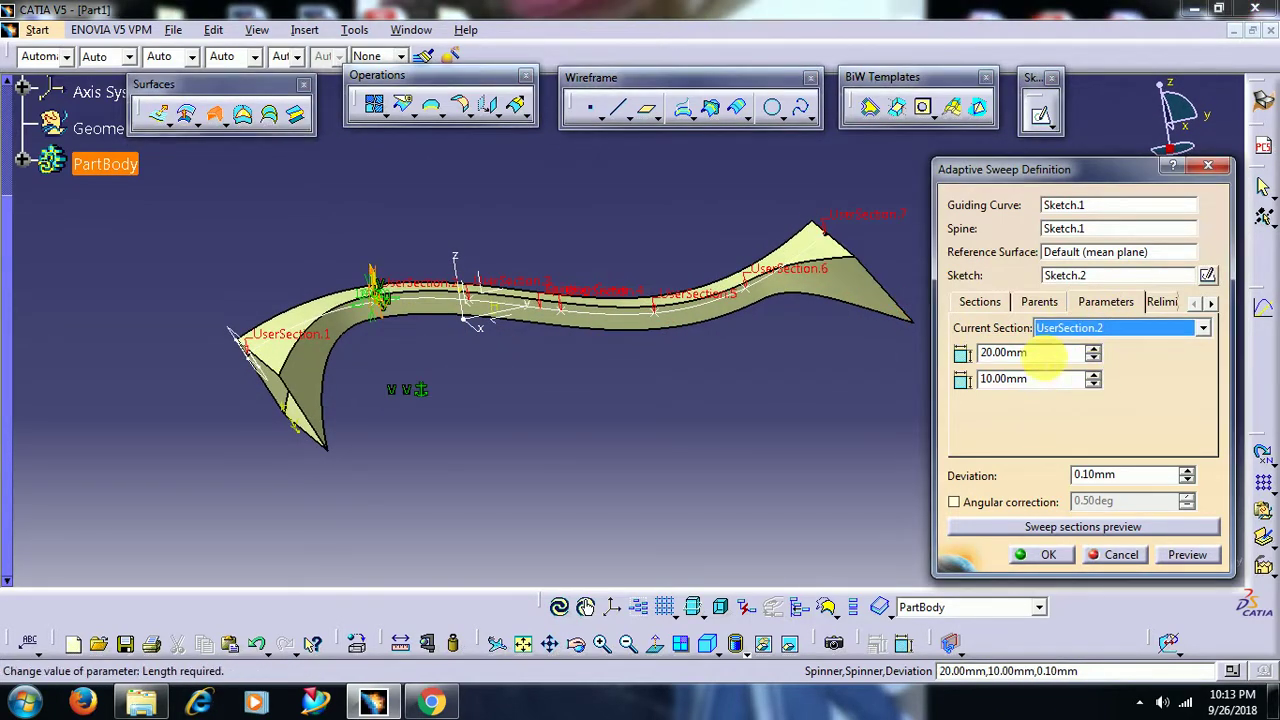
left_click(1035, 354)
type("5")
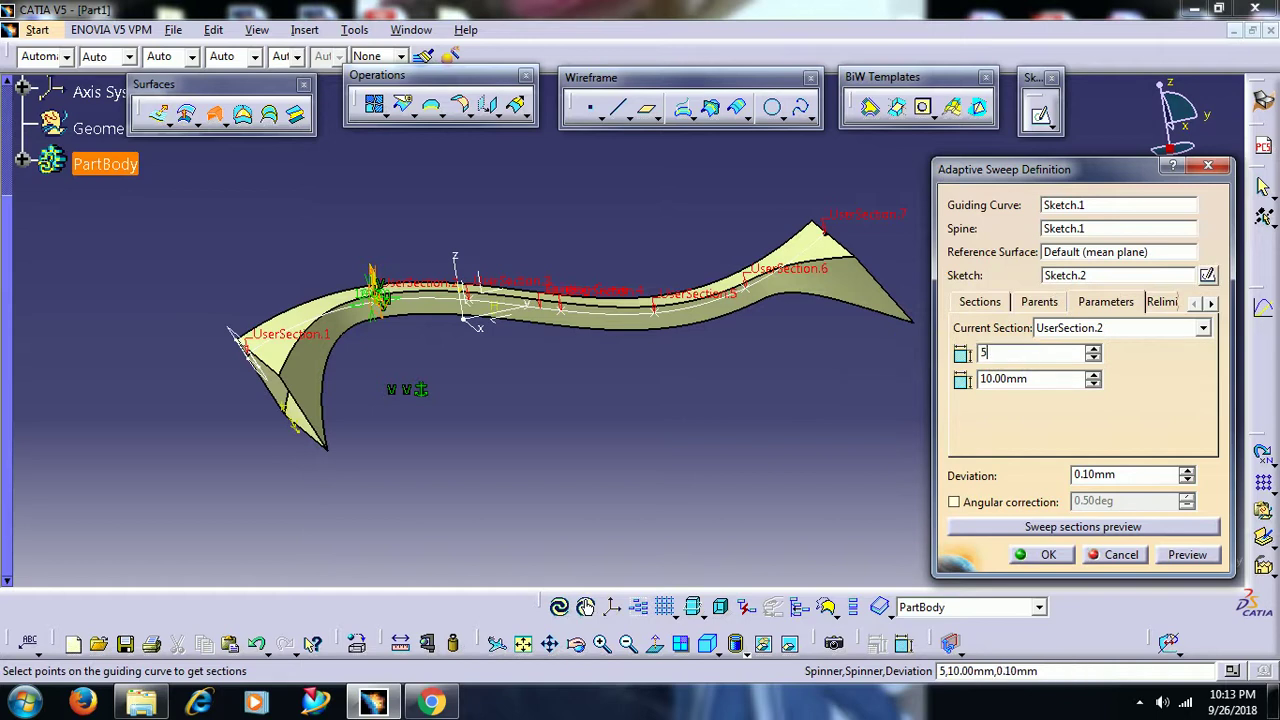
type("0")
key("Tab")
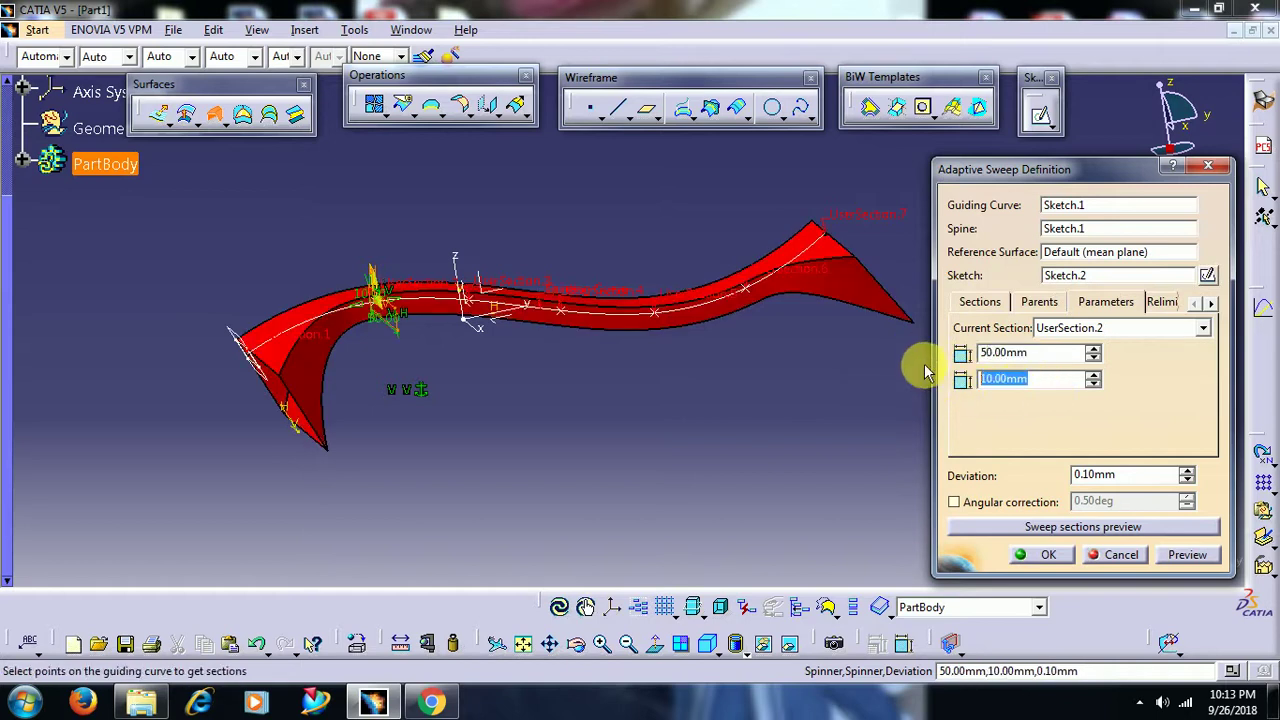
type("40")
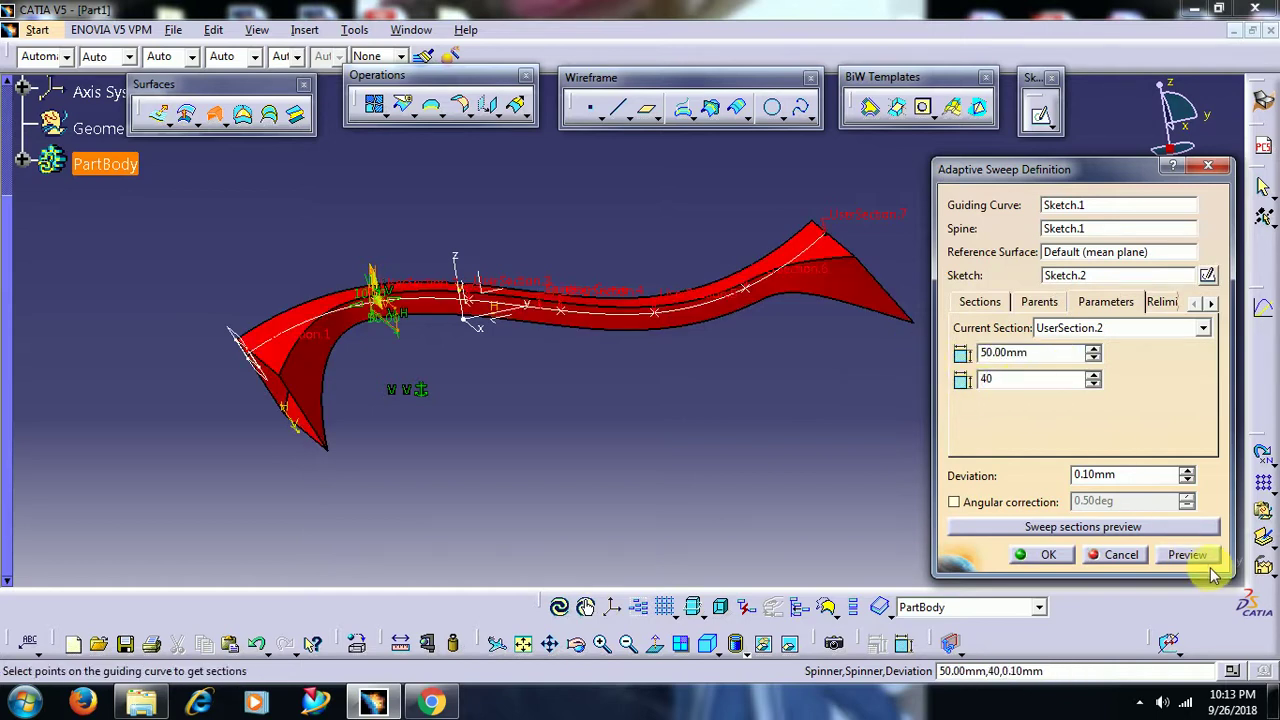
left_click(1207, 565)
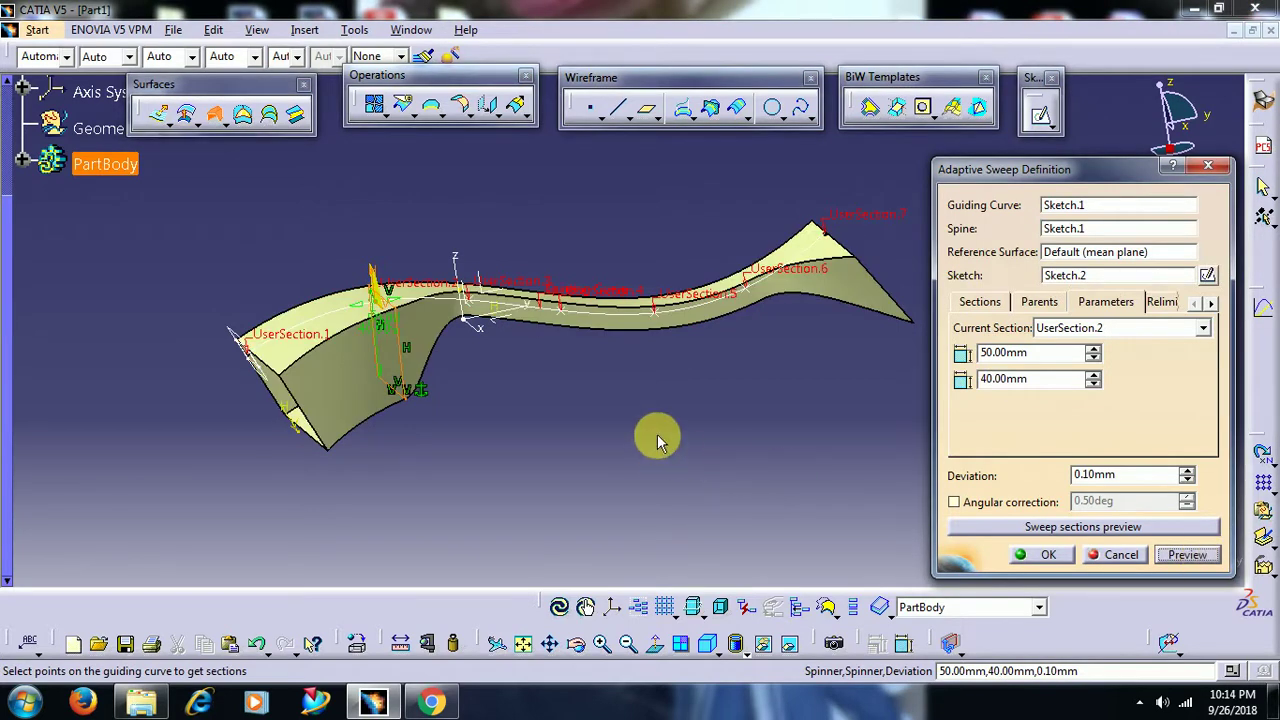
middle_click_drag(658, 440, 457, 457)
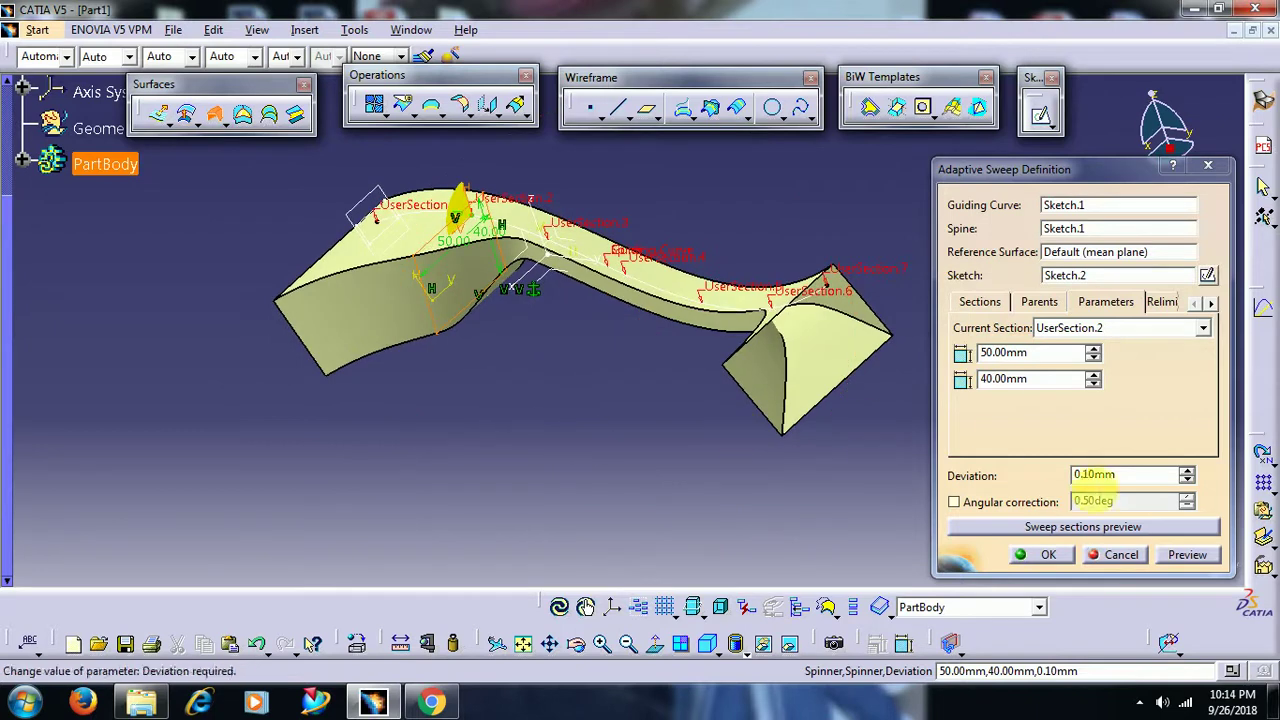
left_click(1050, 558)
mouse_move(402, 423)
middle_mouse_down()
mouse_move(660, 395)
mouse_move(621, 390)
middle_mouse_up()
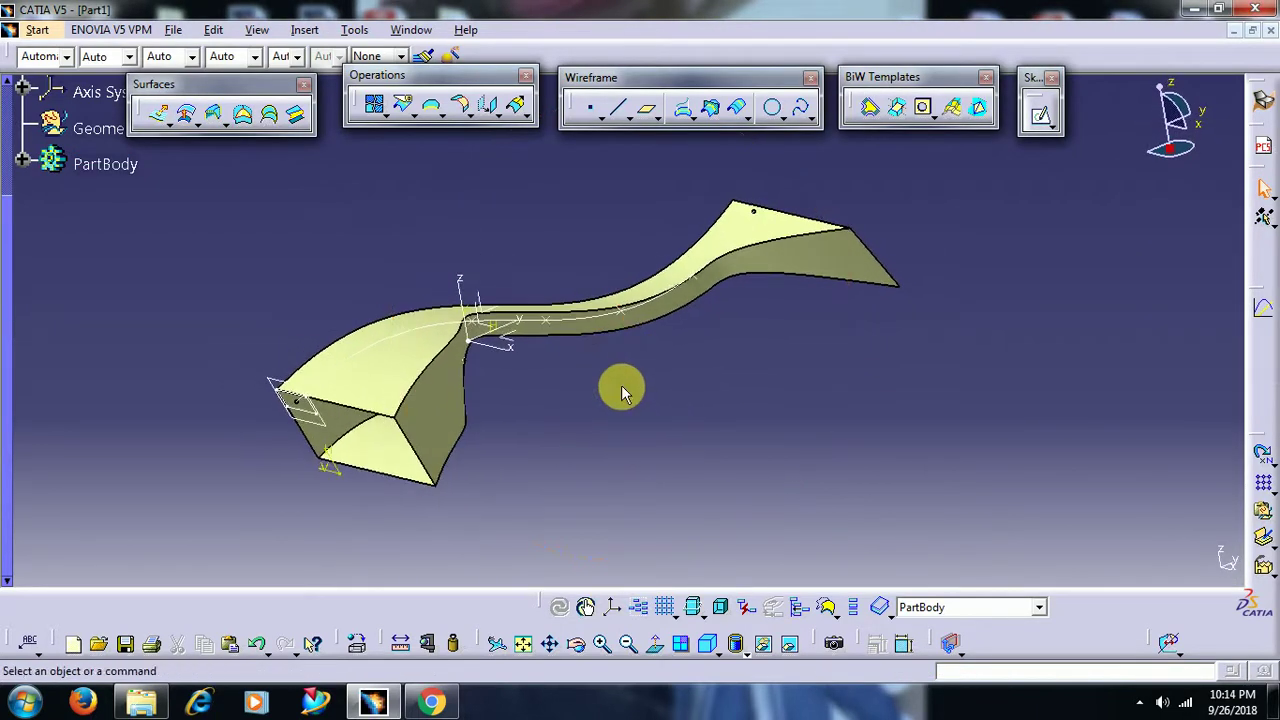
Select Adaptive sweep.2 under PartBody and set its fill colour to tan.
left_click(22, 163)
left_click(118, 416)
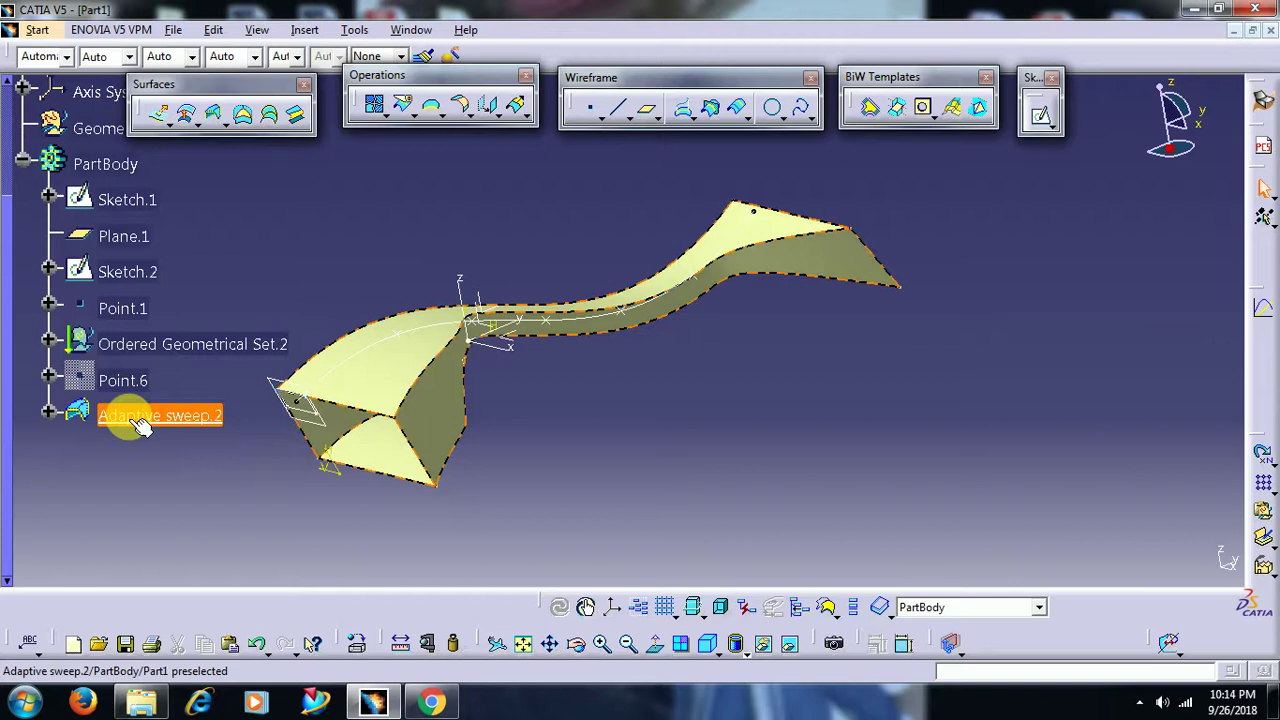
left_click(67, 58)
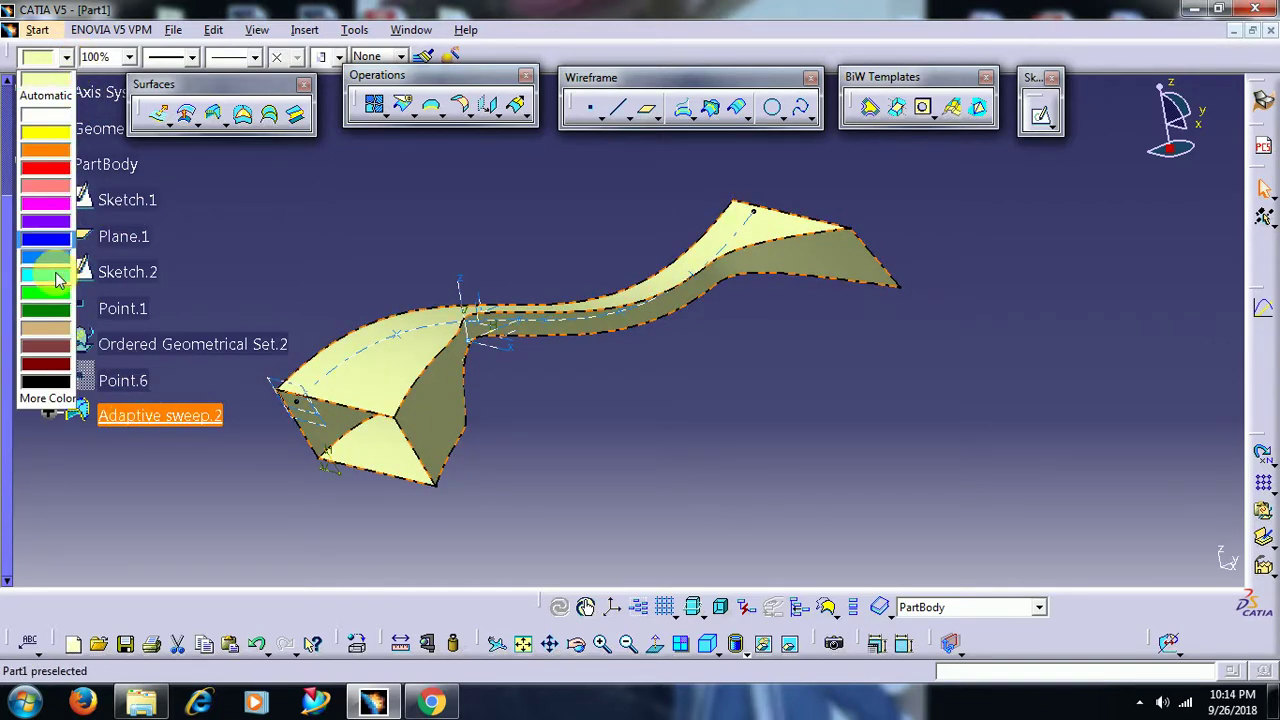
left_click(45, 327)
mouse_move(563, 385)
middle_mouse_down()
mouse_move(821, 408)
mouse_move(708, 404)
mouse_move(809, 389)
mouse_move(755, 389)
middle_mouse_up()
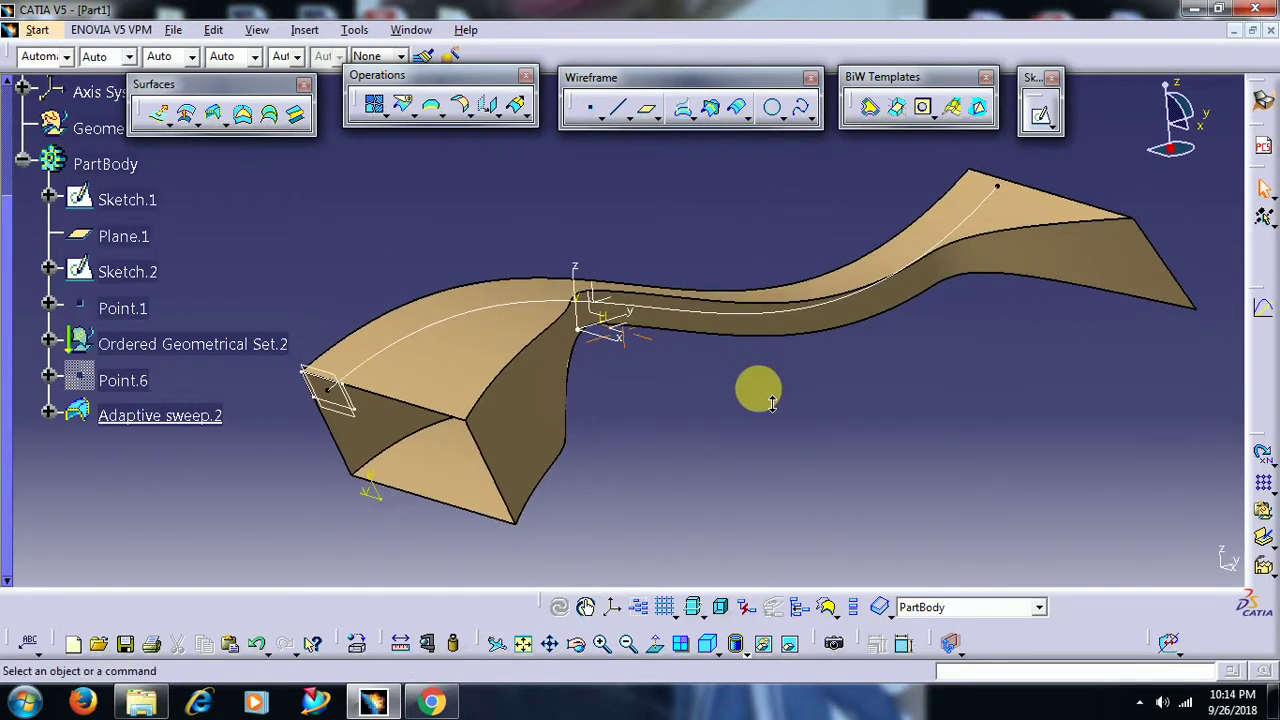